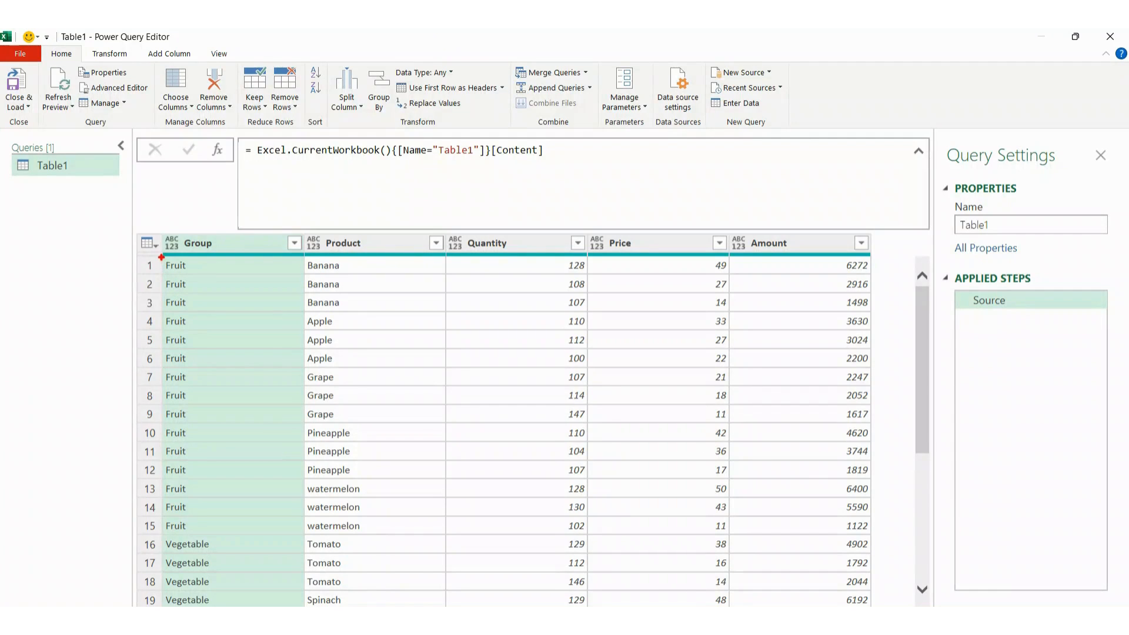
{"action": "mouse_move", "coordinate": [174, 242]}
{"action": "left_mouse_down"}
{"action": "mouse_move", "coordinate": [193, 223]}
{"action": "mouse_move", "coordinate": [206, 254]}
{"action": "mouse_move", "coordinate": [186, 246]}
{"action": "left_mouse_up"}
{"action": "mouse_move", "coordinate": [226, 544]}
{"action": "left_mouse_down"}
{"action": "mouse_move", "coordinate": [194, 581]}
{"action": "mouse_move", "coordinate": [208, 547]}
{"action": "left_mouse_up"}
{"action": "mouse_move", "coordinate": [186, 312]}
{"action": "left_mouse_down"}
{"action": "mouse_move", "coordinate": [162, 294]}
{"action": "mouse_move", "coordinate": [207, 312]}
{"action": "mouse_move", "coordinate": [187, 320]}
{"action": "left_mouse_up"}
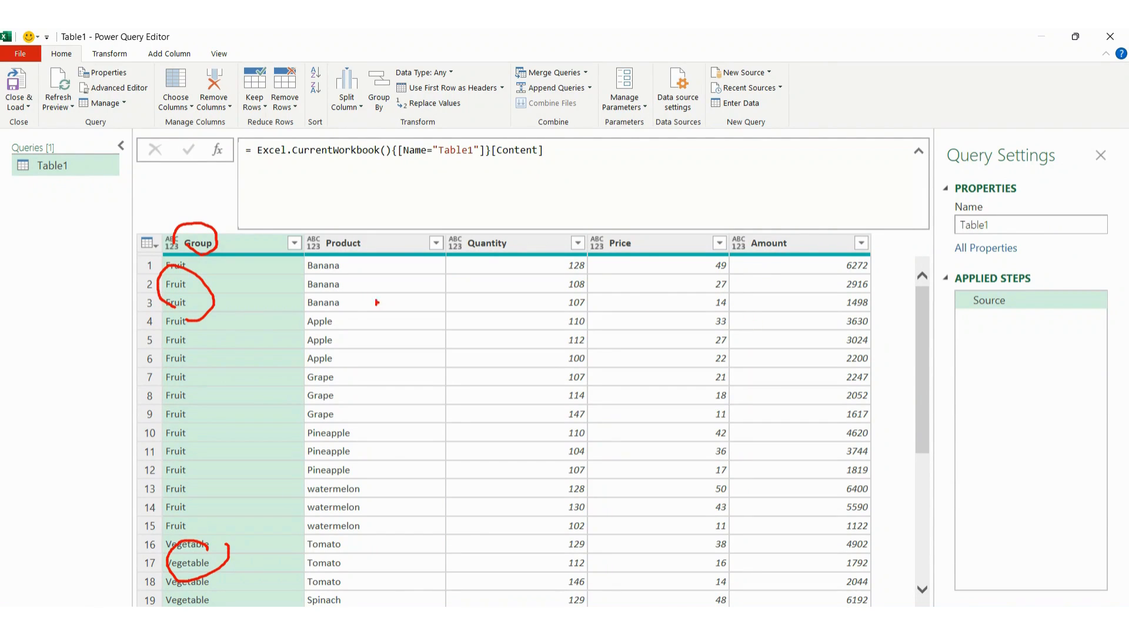
{"action": "left_click_drag", "start_coordinate": [231, 281], "coordinate": [248, 284]}
{"action": "left_click_drag", "start_coordinate": [257, 553], "coordinate": [261, 538]}
{"action": "mouse_move", "coordinate": [482, 255]}
{"action": "left_mouse_down"}
{"action": "mouse_move", "coordinate": [513, 229]}
{"action": "mouse_move", "coordinate": [493, 280]}
{"action": "left_mouse_up"}
{"action": "key", "text": "Escape"}
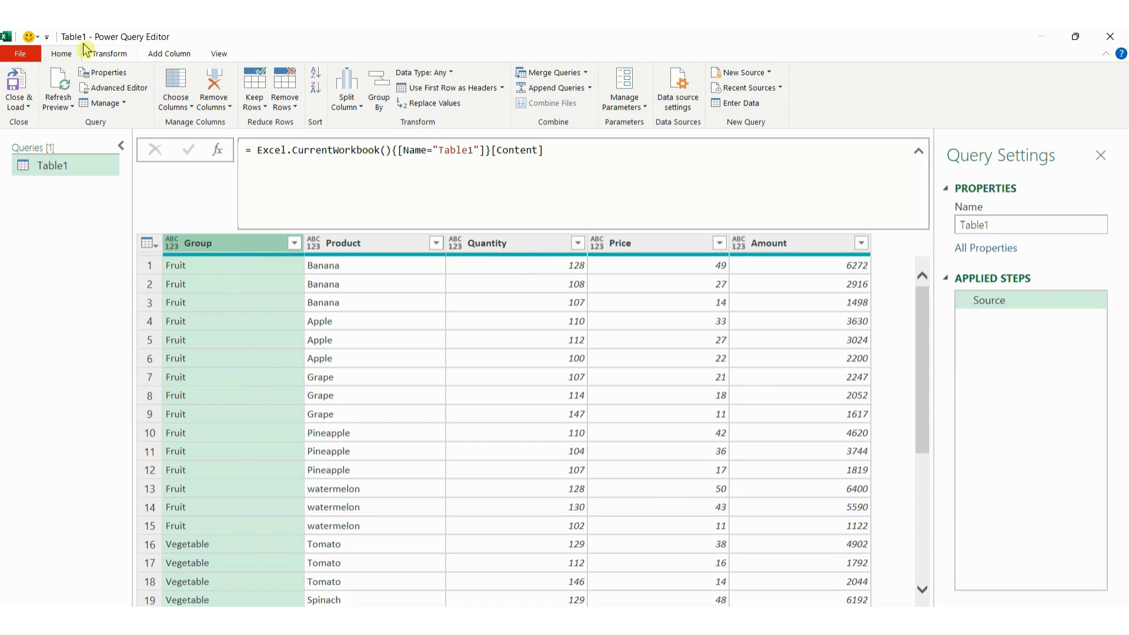
Step: Start grouping the rows by the Group column, aggregating with the Sum of the Quantity column
{"action": "left_click", "coordinate": [379, 101]}
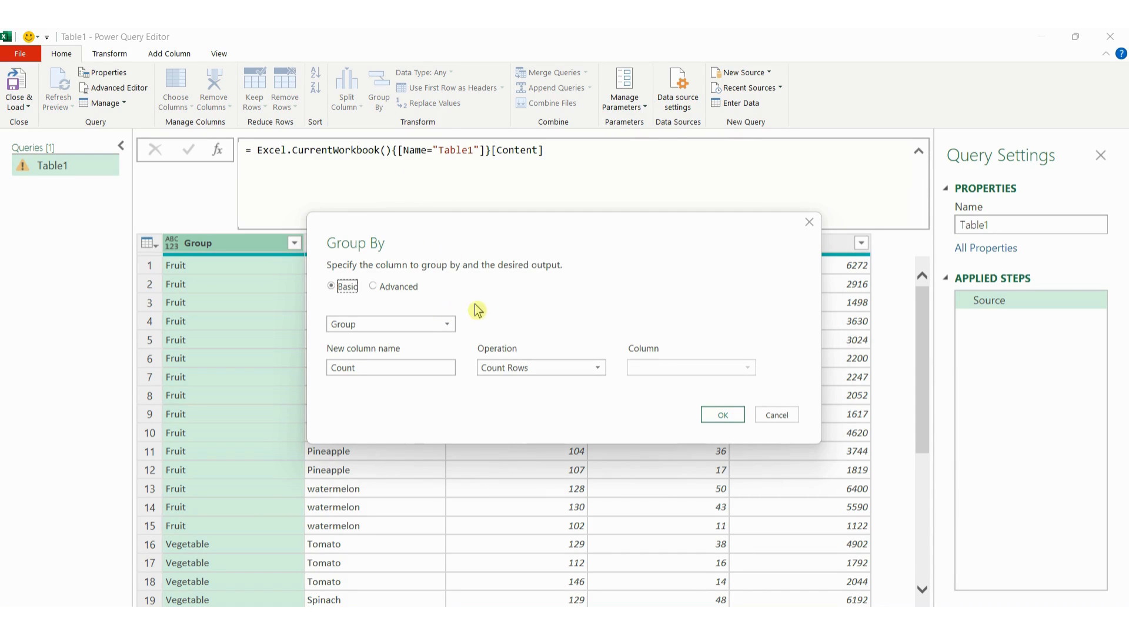
{"action": "mouse_move", "coordinate": [315, 307]}
{"action": "left_mouse_down"}
{"action": "mouse_move", "coordinate": [318, 331]}
{"action": "mouse_move", "coordinate": [541, 332]}
{"action": "left_mouse_up"}
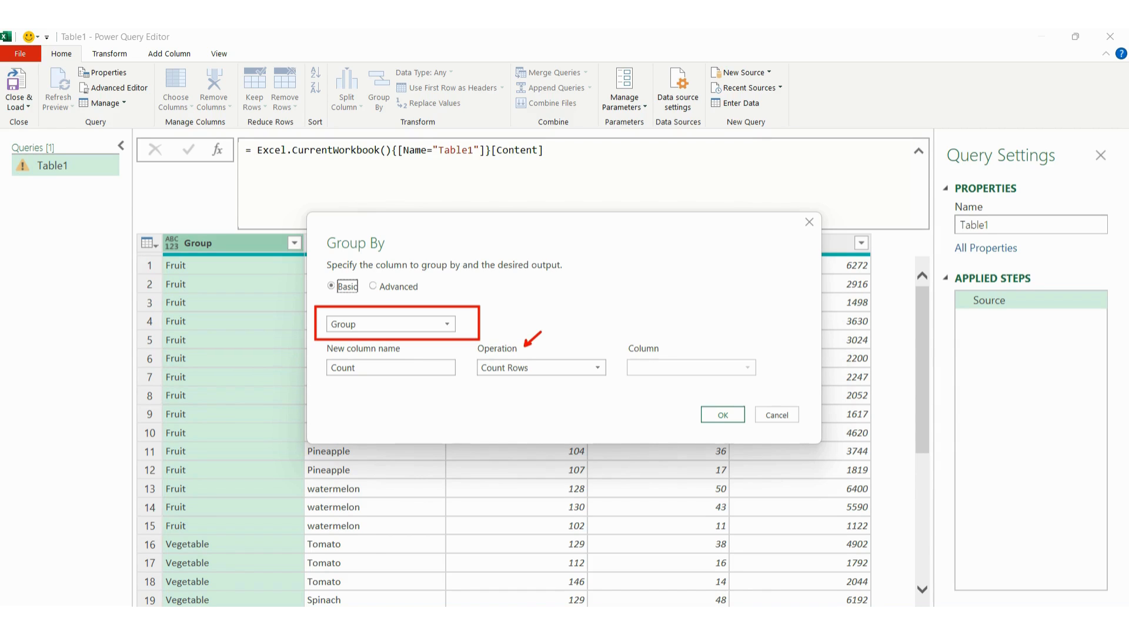
{"action": "key", "text": "Escape"}
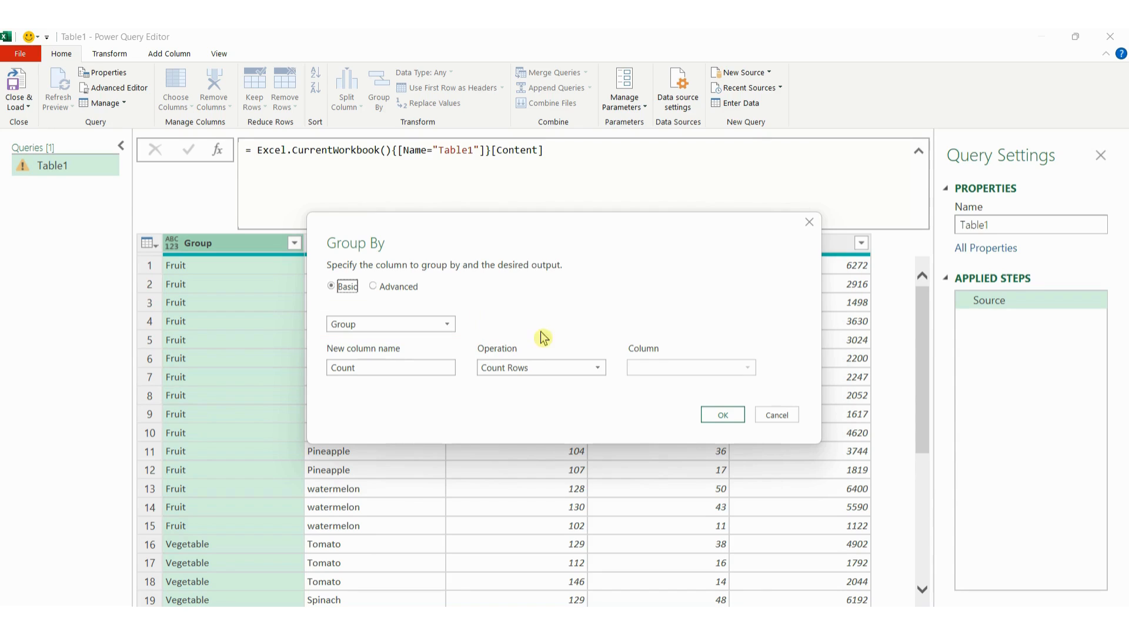
{"action": "left_click", "coordinate": [598, 370]}
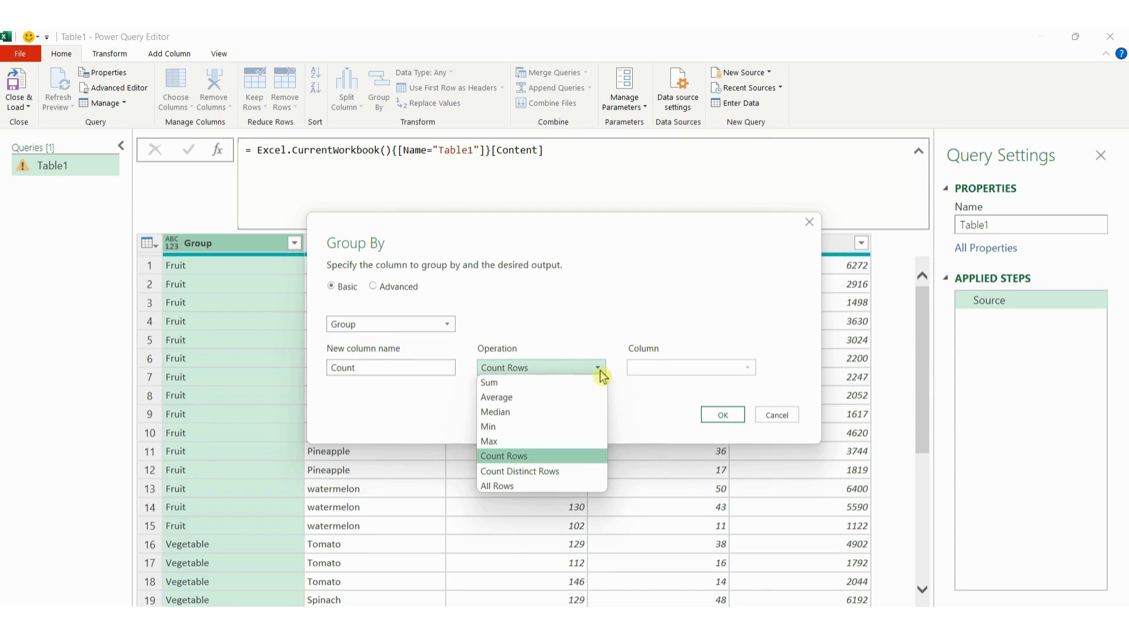
{"action": "left_click", "coordinate": [541, 382]}
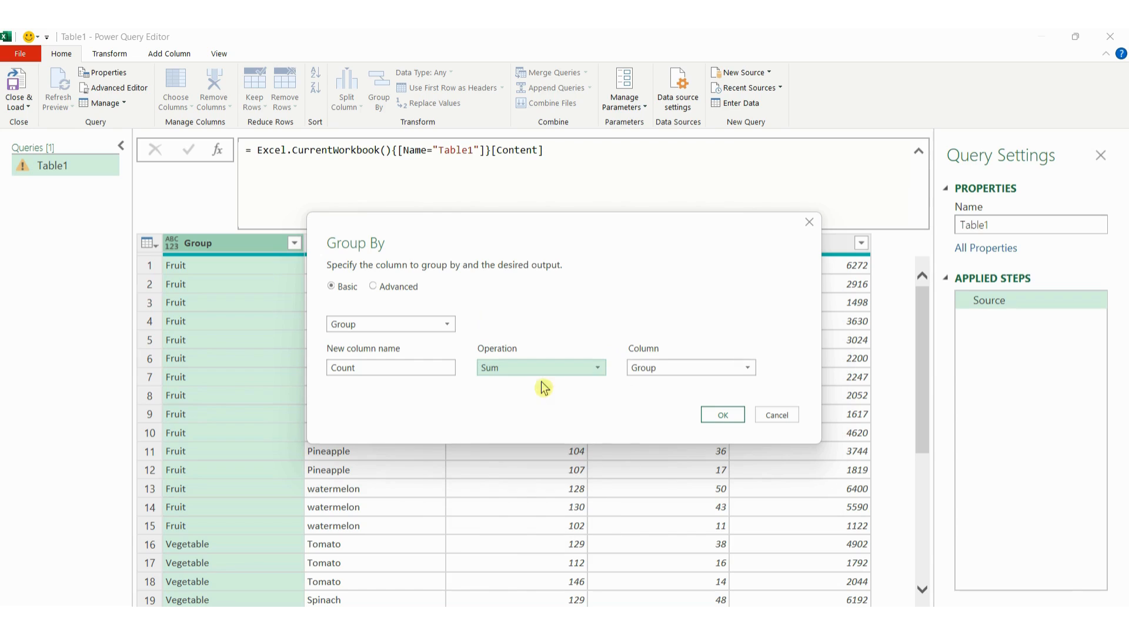
{"action": "left_click", "coordinate": [747, 370]}
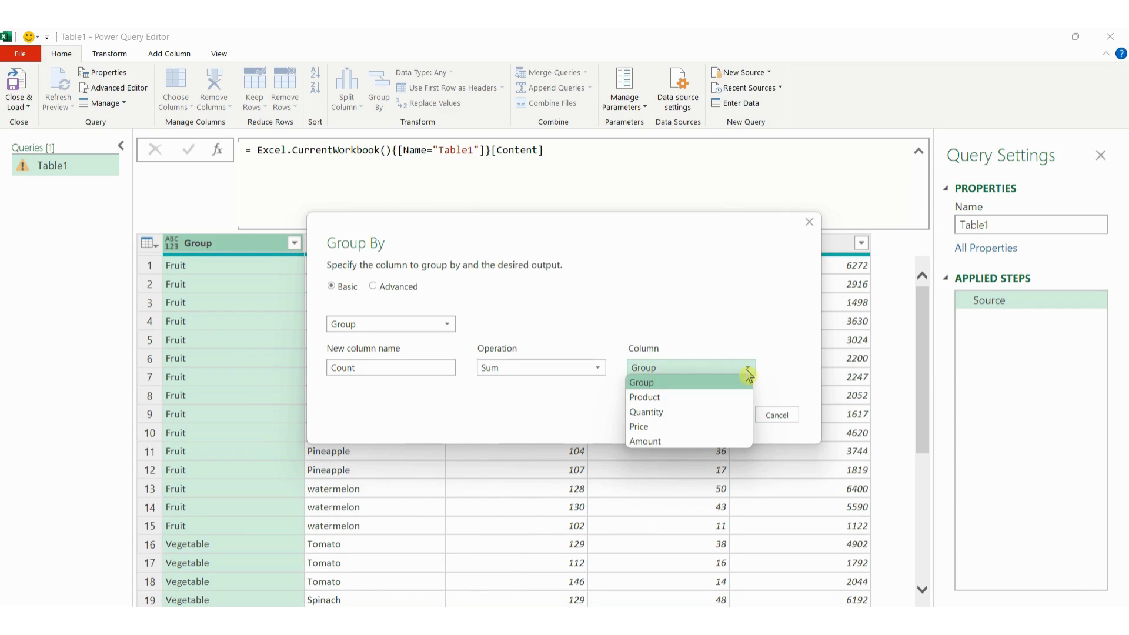
{"action": "left_click", "coordinate": [705, 413]}
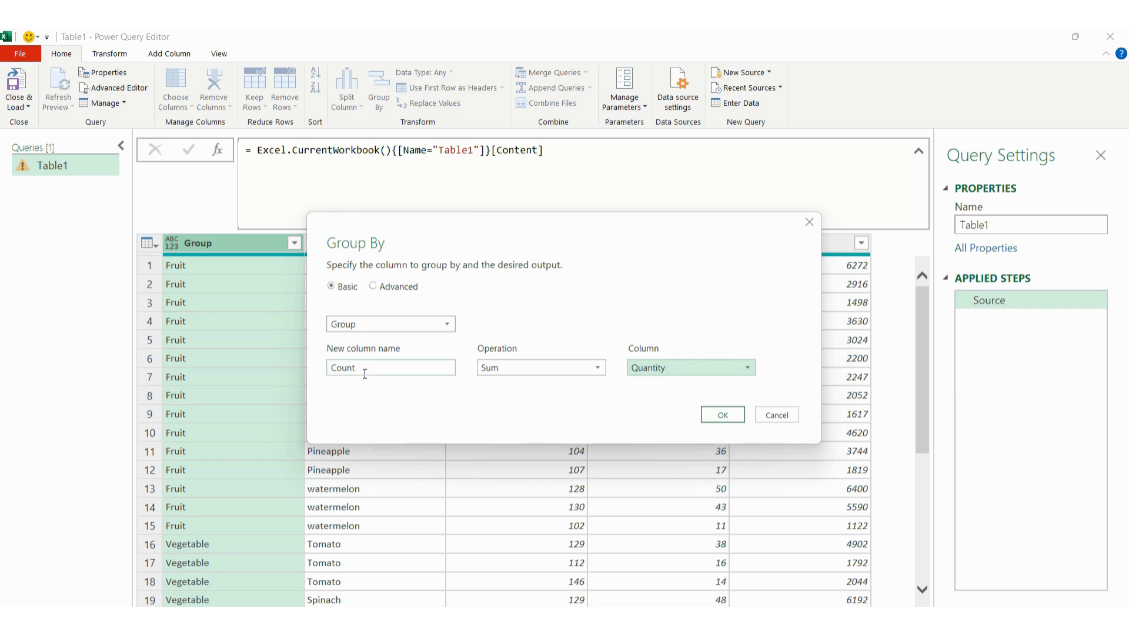
Step: Name the new aggregated column SumQTY and apply the grouping
{"action": "key", "text": "ctrl+2"}
{"action": "mouse_move", "coordinate": [318, 341]}
{"action": "left_mouse_down"}
{"action": "mouse_move", "coordinate": [336, 376]}
{"action": "mouse_move", "coordinate": [456, 388]}
{"action": "left_mouse_up"}
{"action": "key", "text": "Escape"}
{"action": "double_click", "coordinate": [372, 368]}
{"action": "type", "text": "SumQTY"}
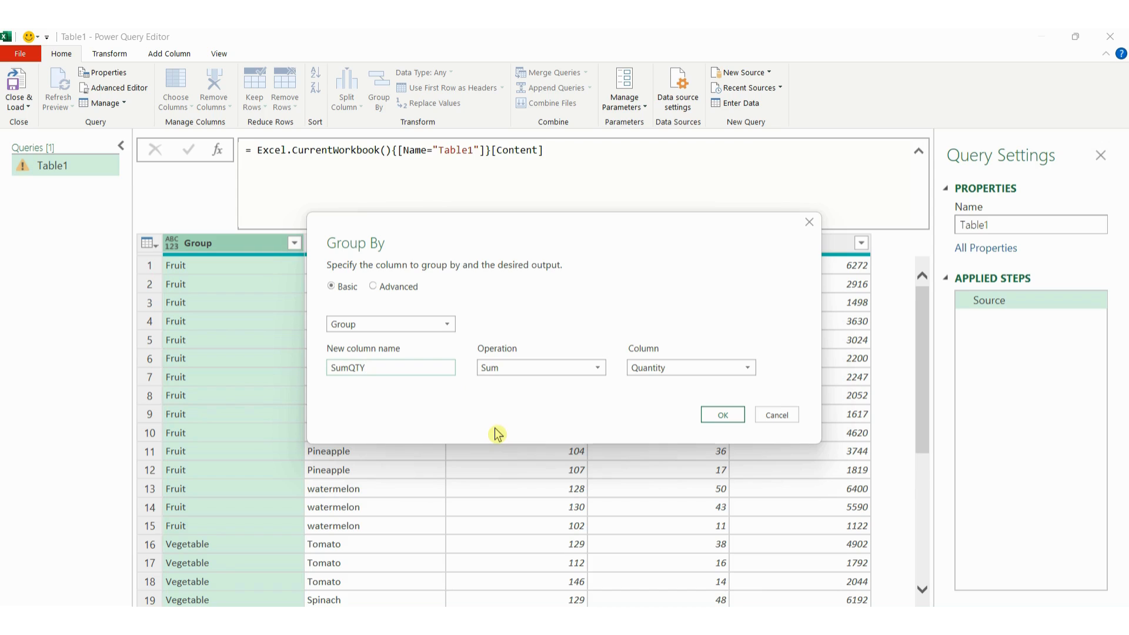
{"action": "left_click", "coordinate": [721, 415]}
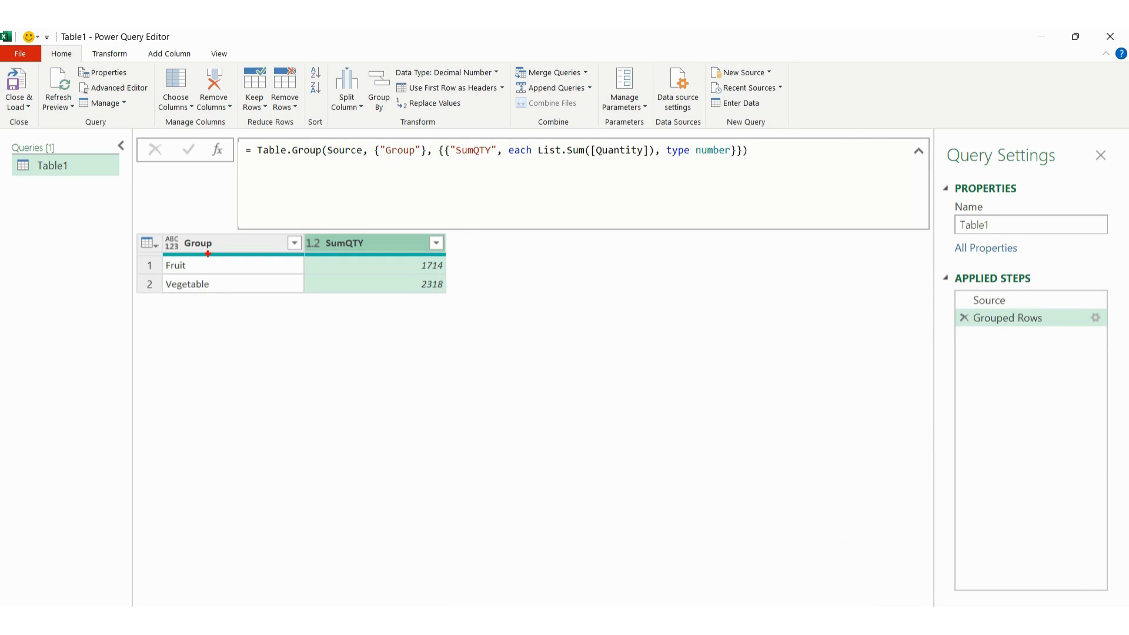
{"action": "mouse_move", "coordinate": [179, 246]}
{"action": "left_mouse_down"}
{"action": "mouse_move", "coordinate": [203, 222]}
{"action": "mouse_move", "coordinate": [192, 254]}
{"action": "mouse_move", "coordinate": [234, 273]}
{"action": "mouse_move", "coordinate": [244, 262]}
{"action": "mouse_move", "coordinate": [243, 284]}
{"action": "left_mouse_up"}
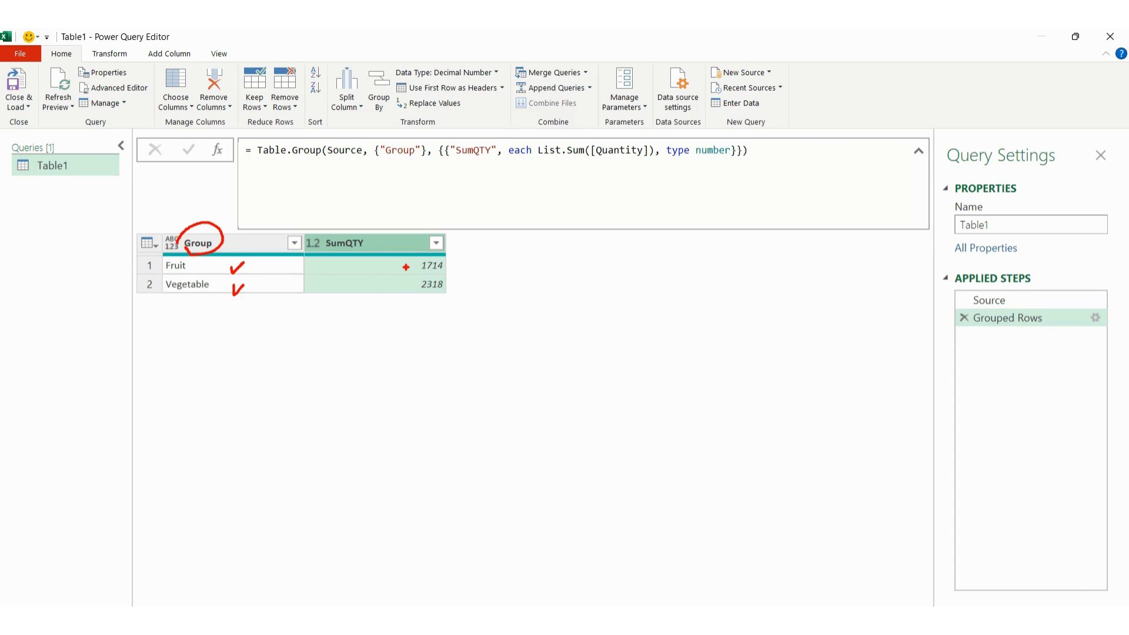
{"action": "left_click_drag", "start_coordinate": [406, 266], "coordinate": [411, 283]}
{"action": "key", "text": "Escape"}
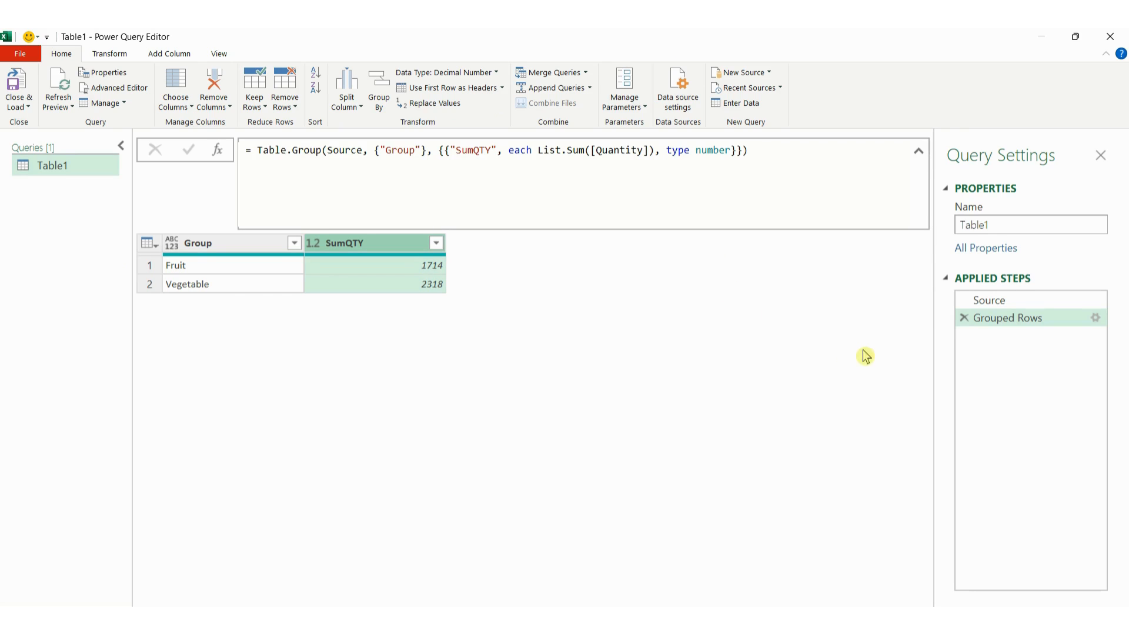
{"action": "mouse_move", "coordinate": [946, 307]}
{"action": "left_mouse_down"}
{"action": "mouse_move", "coordinate": [1015, 332]}
{"action": "mouse_move", "coordinate": [1110, 333]}
{"action": "mouse_move", "coordinate": [1089, 333]}
{"action": "mouse_move", "coordinate": [1083, 347]}
{"action": "left_mouse_up"}
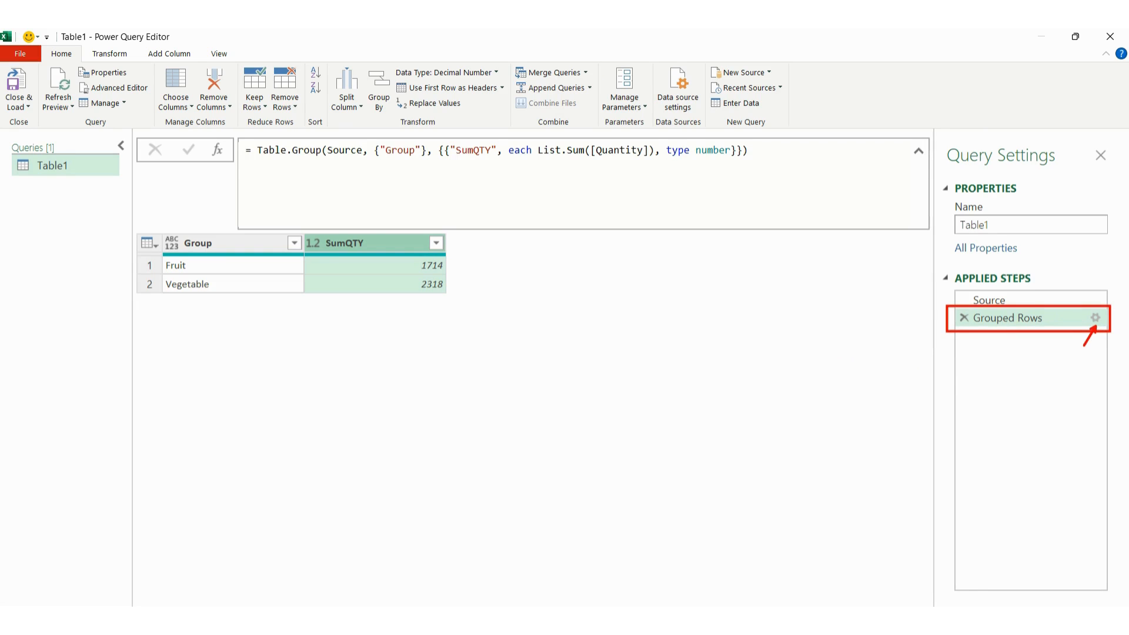
Step: Edit the Grouped Rows step in Advanced mode and add Product as a second grouping column
{"action": "left_click", "coordinate": [1095, 318]}
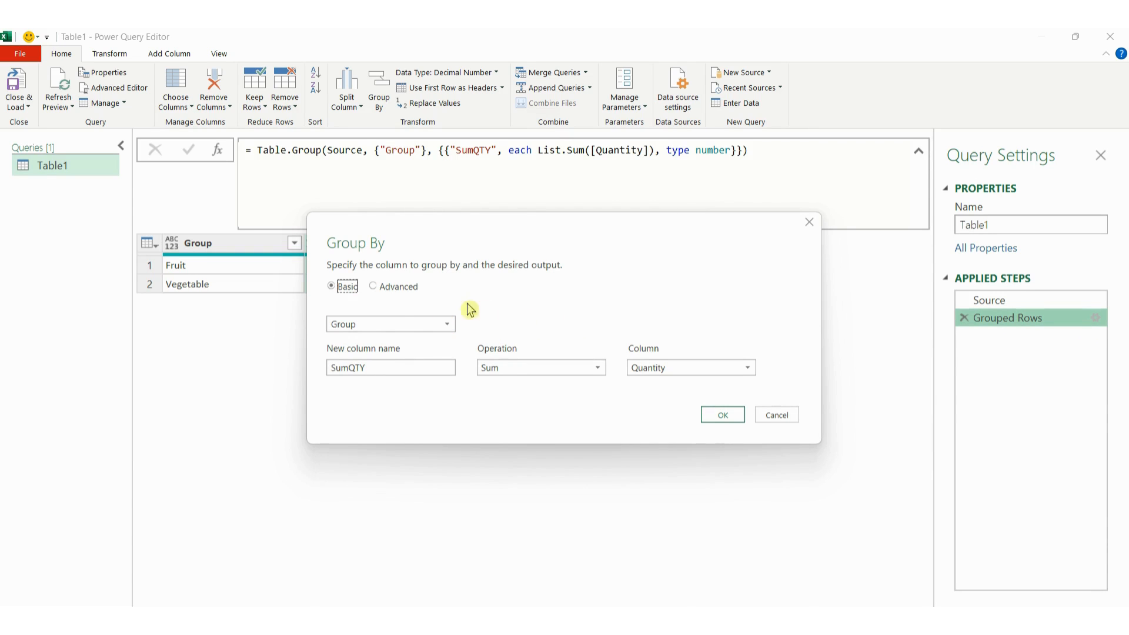
{"action": "left_click", "coordinate": [375, 288]}
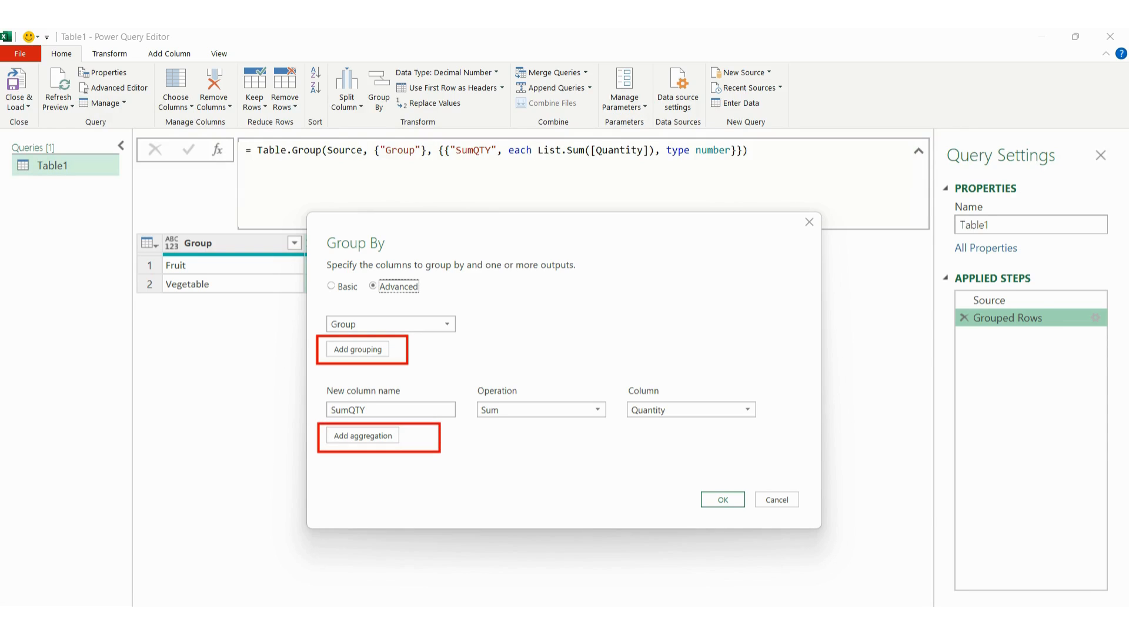
{"action": "left_click", "coordinate": [364, 353]}
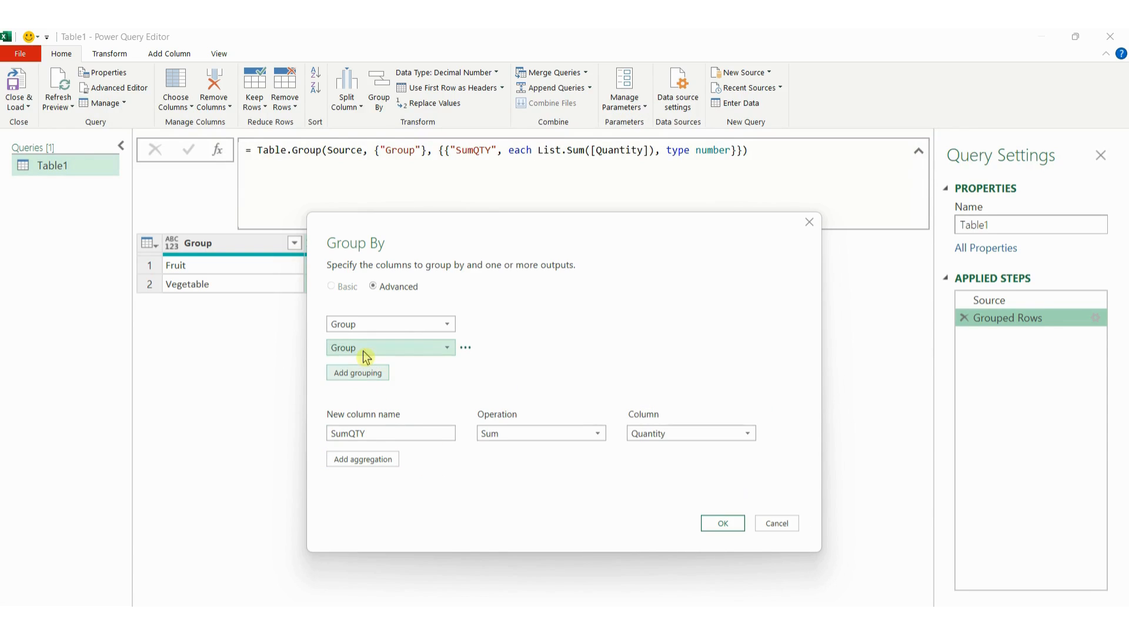
{"action": "left_click", "coordinate": [447, 349]}
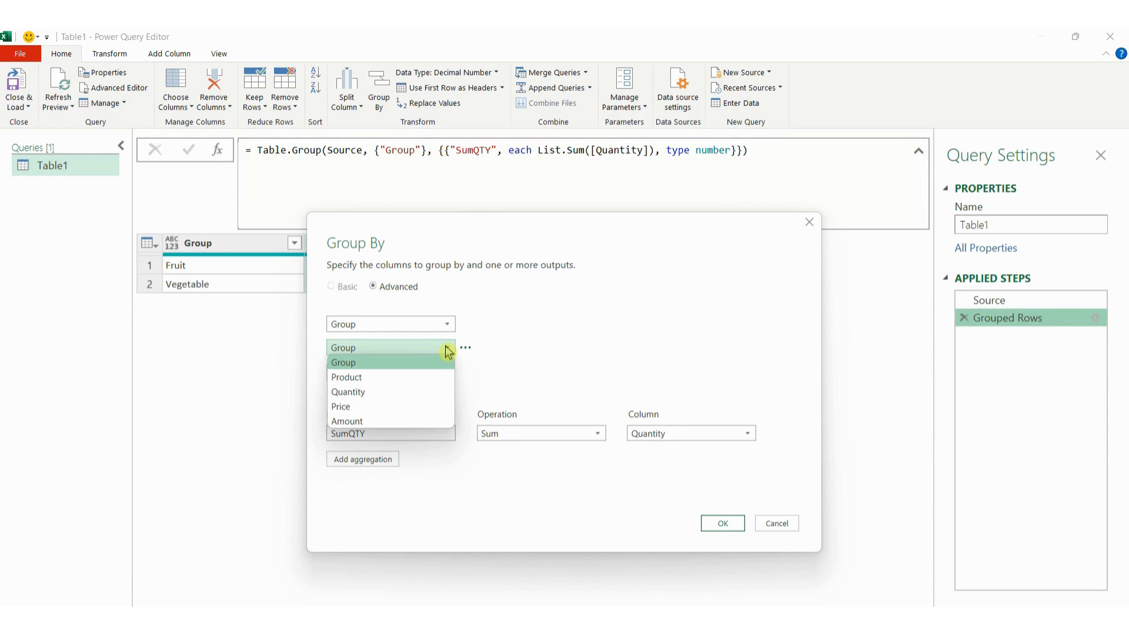
{"action": "left_click", "coordinate": [395, 378]}
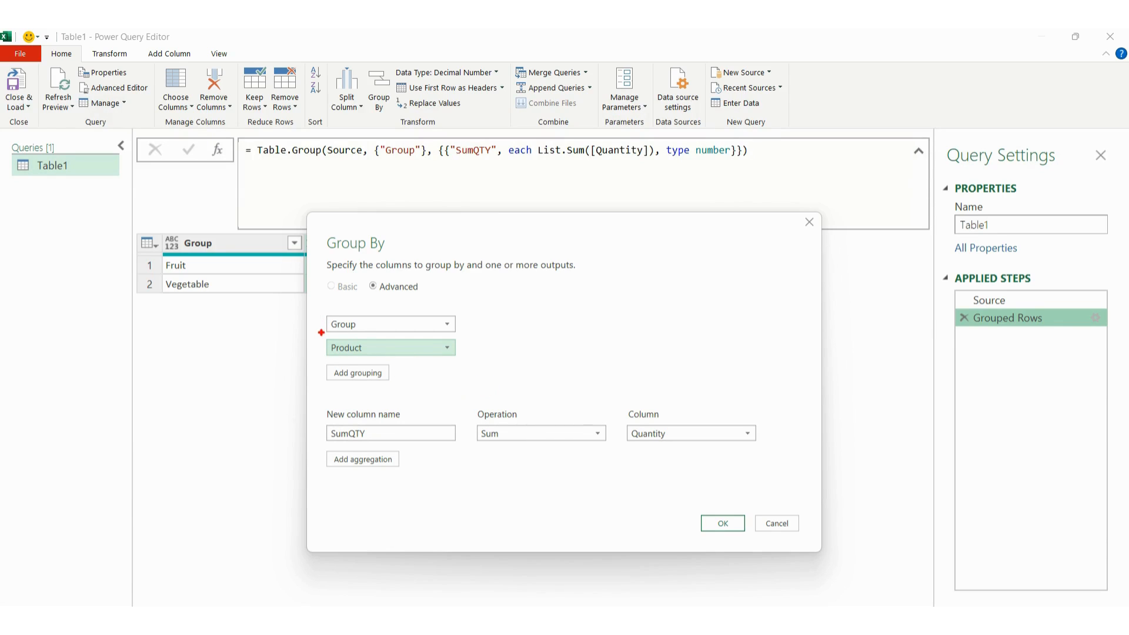
{"action": "left_click_drag", "start_coordinate": [320, 336], "coordinate": [374, 360]}
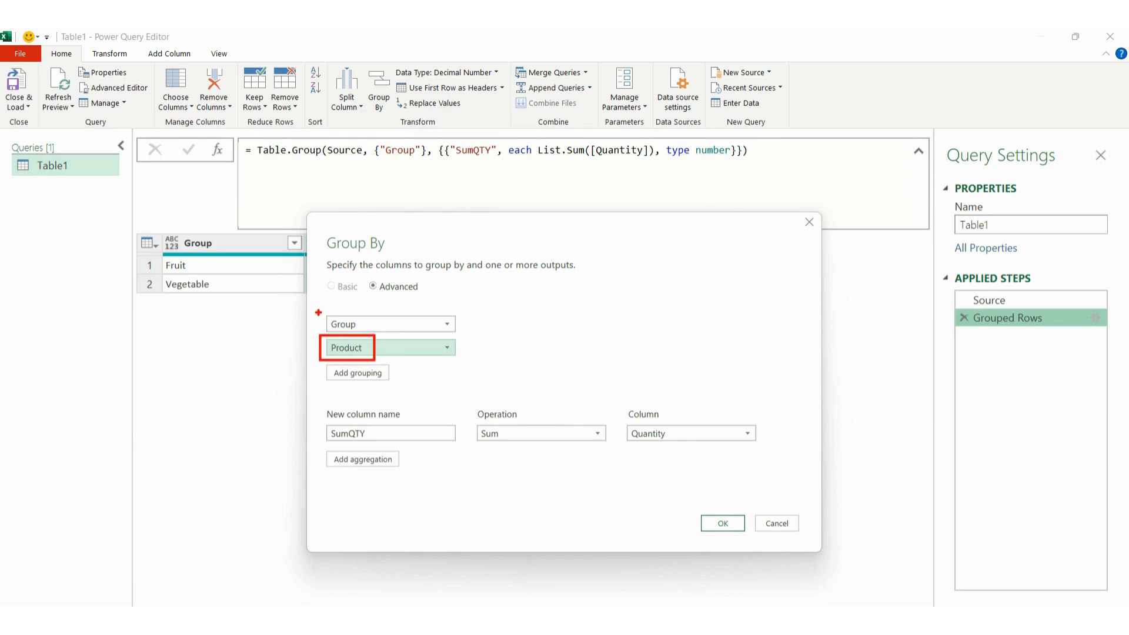
{"action": "mouse_move", "coordinate": [318, 310]}
{"action": "left_mouse_down"}
{"action": "mouse_move", "coordinate": [321, 328]}
{"action": "mouse_move", "coordinate": [372, 336]}
{"action": "left_mouse_up"}
{"action": "key", "text": "Escape"}
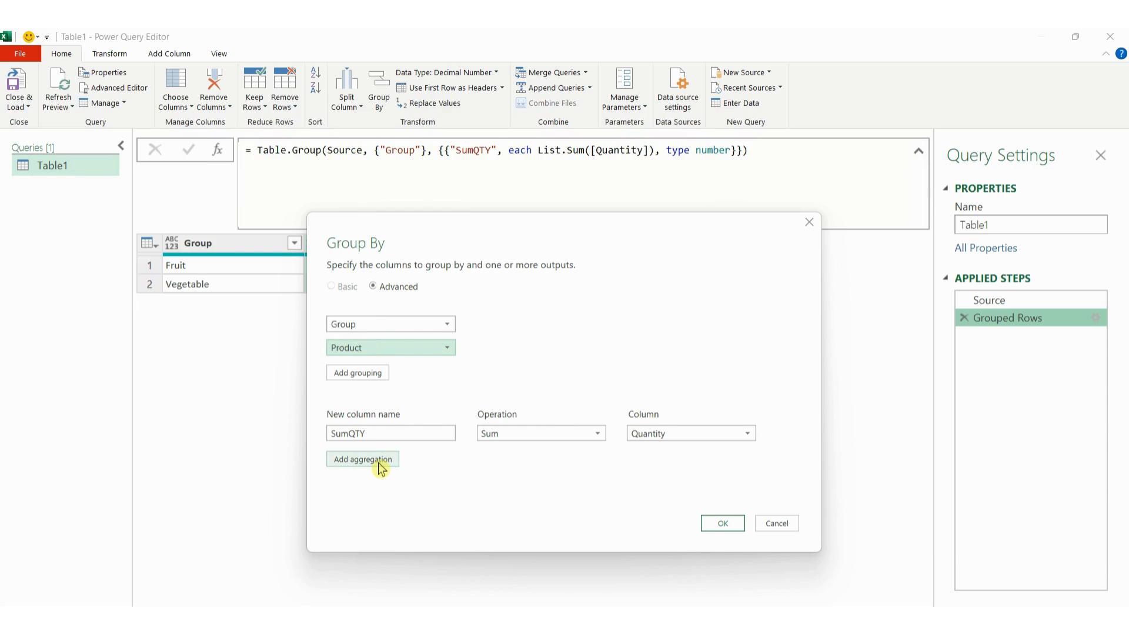
Step: Add a second aggregation named SumAmount that sums the Amount column, and apply the changed grouping
{"action": "left_click", "coordinate": [379, 463]}
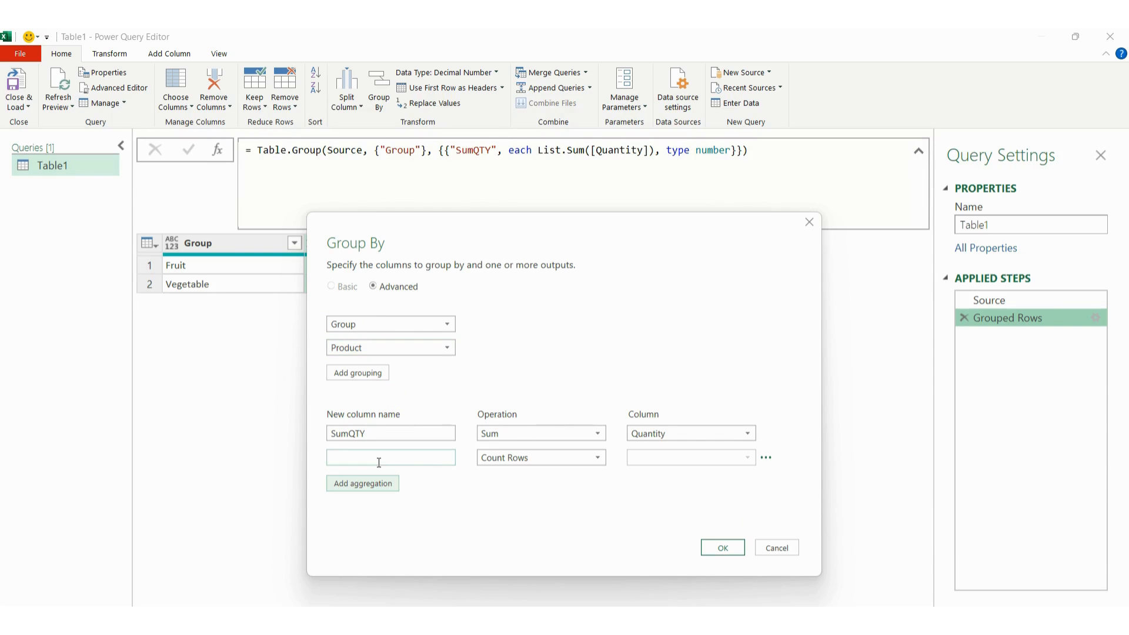
{"action": "left_click", "coordinate": [509, 465]}
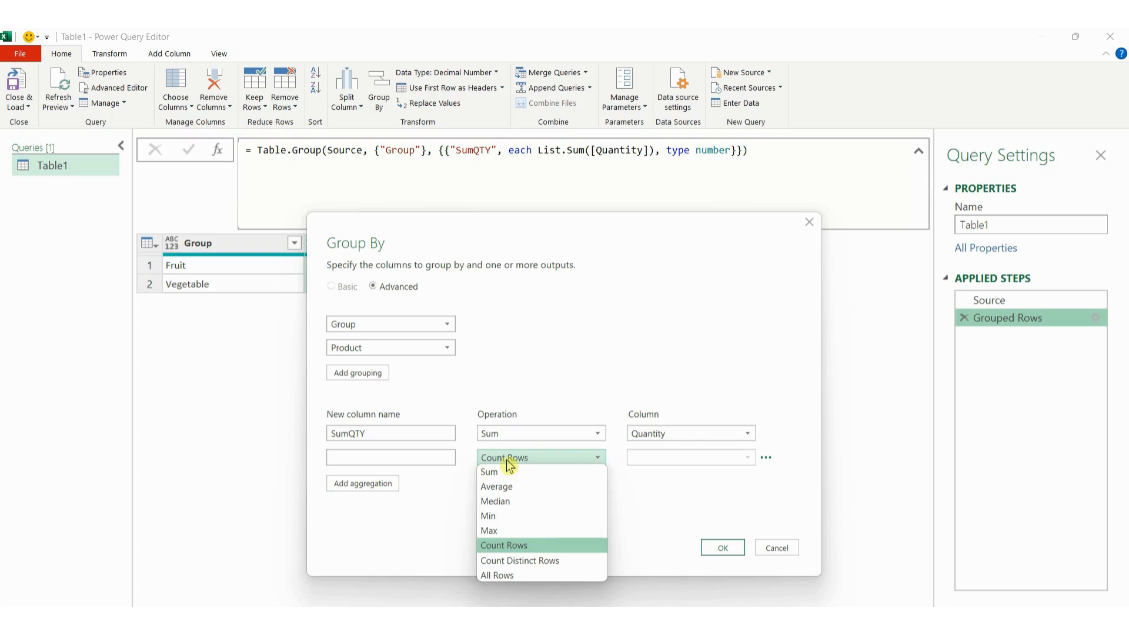
{"action": "left_click", "coordinate": [504, 474]}
{"action": "left_click", "coordinate": [668, 461]}
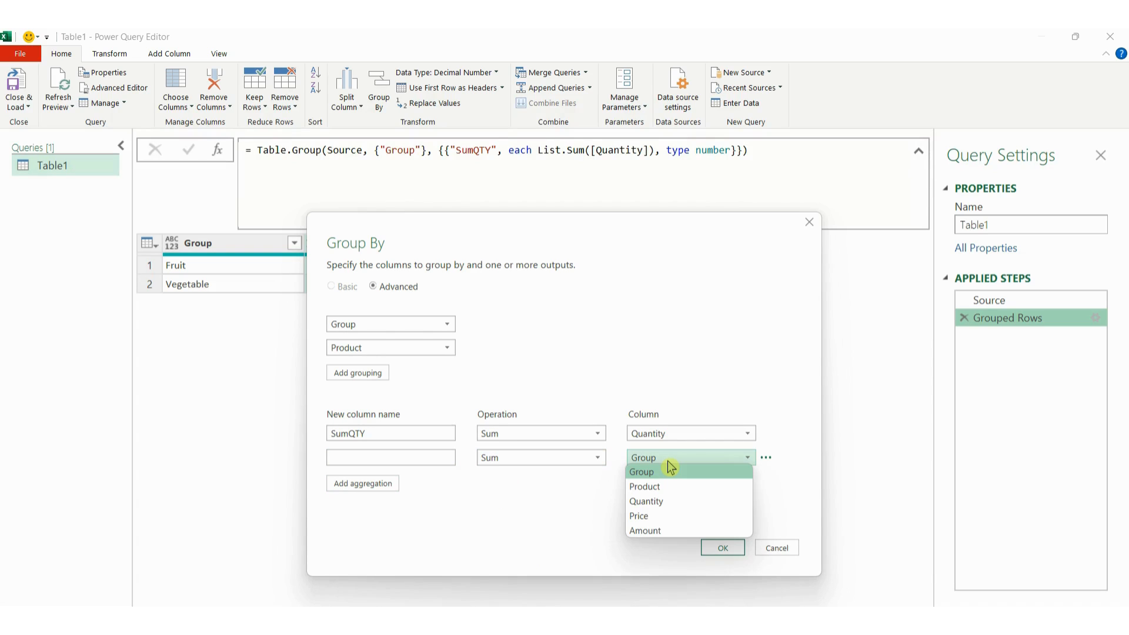
{"action": "left_click", "coordinate": [667, 531]}
{"action": "left_click", "coordinate": [408, 458]}
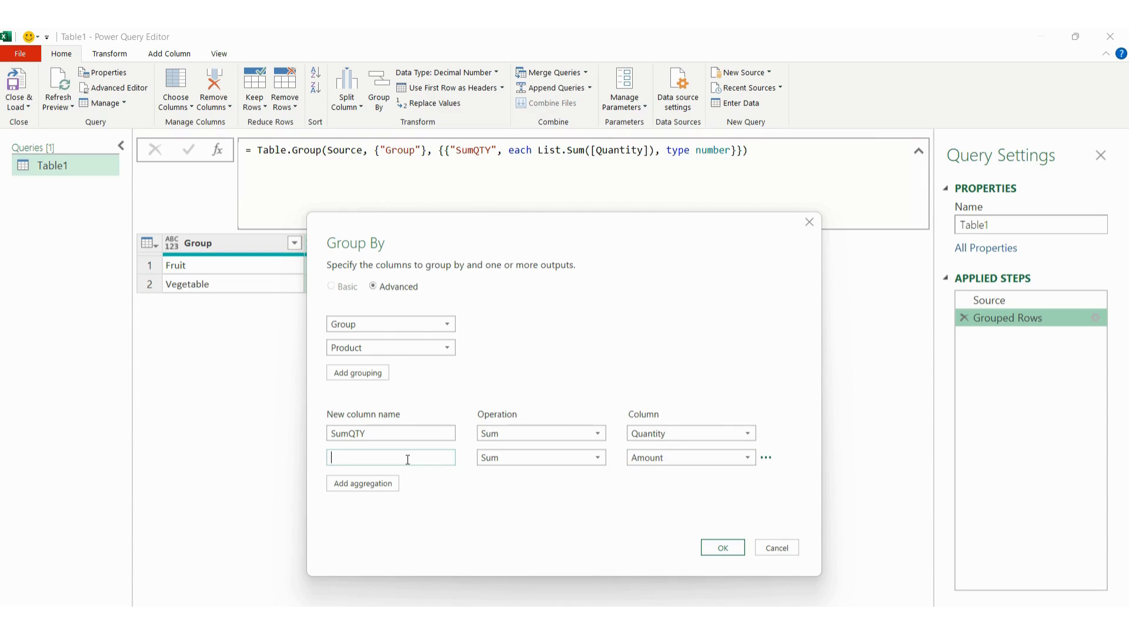
{"action": "type", "text": "SumAmount"}
{"action": "left_click", "coordinate": [722, 549]}
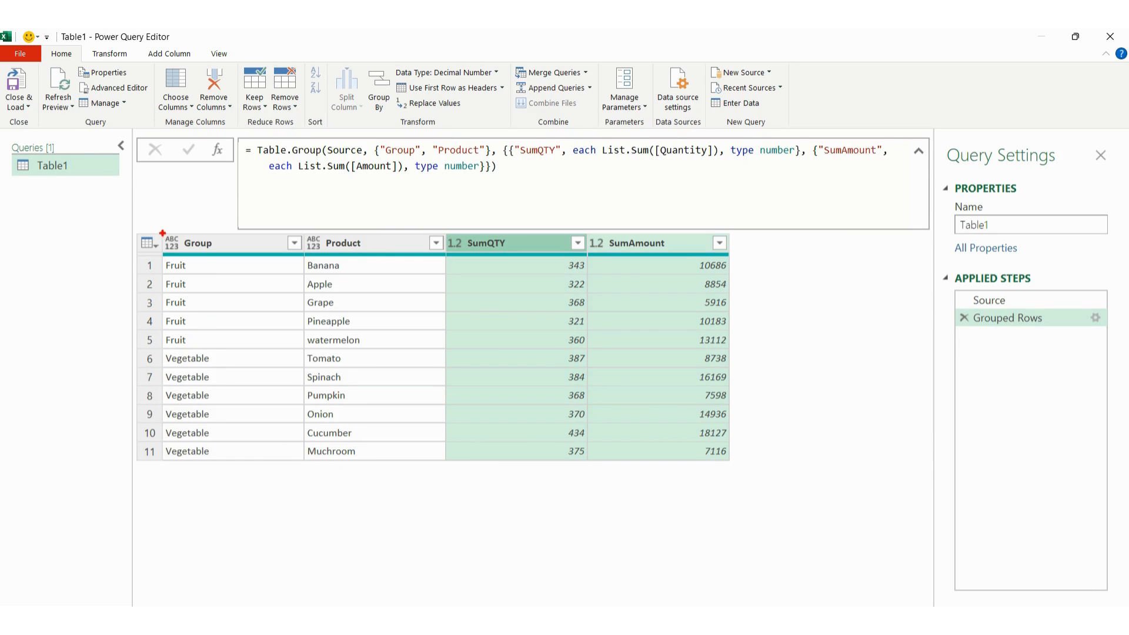
{"action": "left_click_drag", "start_coordinate": [305, 232], "coordinate": [410, 253]}
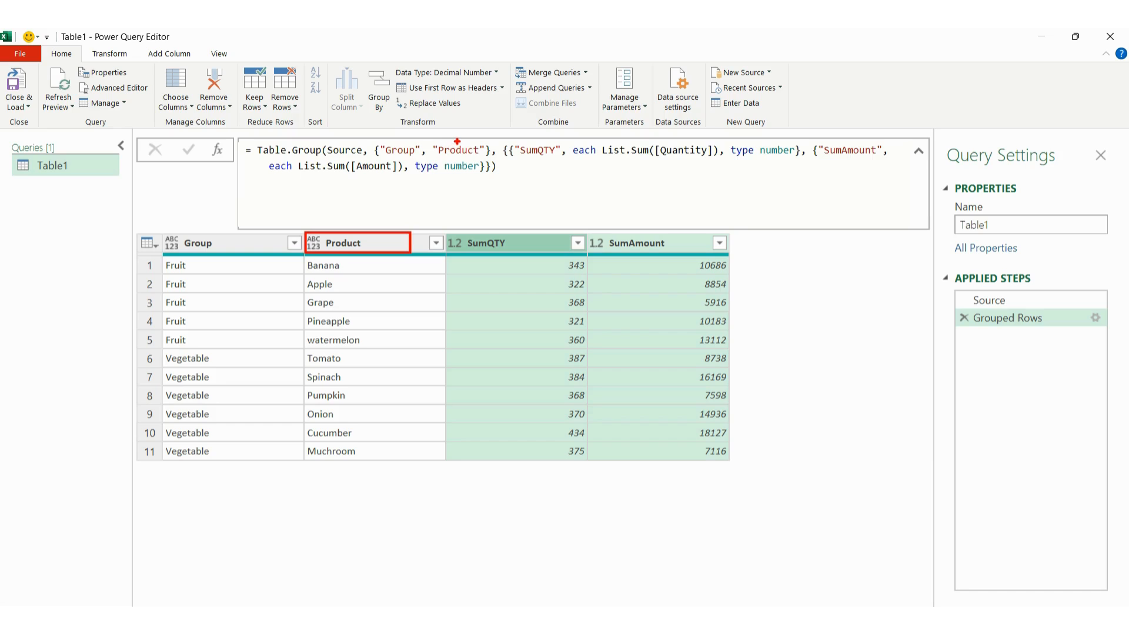
{"action": "left_click_drag", "start_coordinate": [456, 142], "coordinate": [471, 122]}
{"action": "mouse_move", "coordinate": [156, 254]}
{"action": "left_mouse_down"}
{"action": "mouse_move", "coordinate": [189, 395]}
{"action": "mouse_move", "coordinate": [379, 459]}
{"action": "mouse_move", "coordinate": [429, 462]}
{"action": "left_mouse_up"}
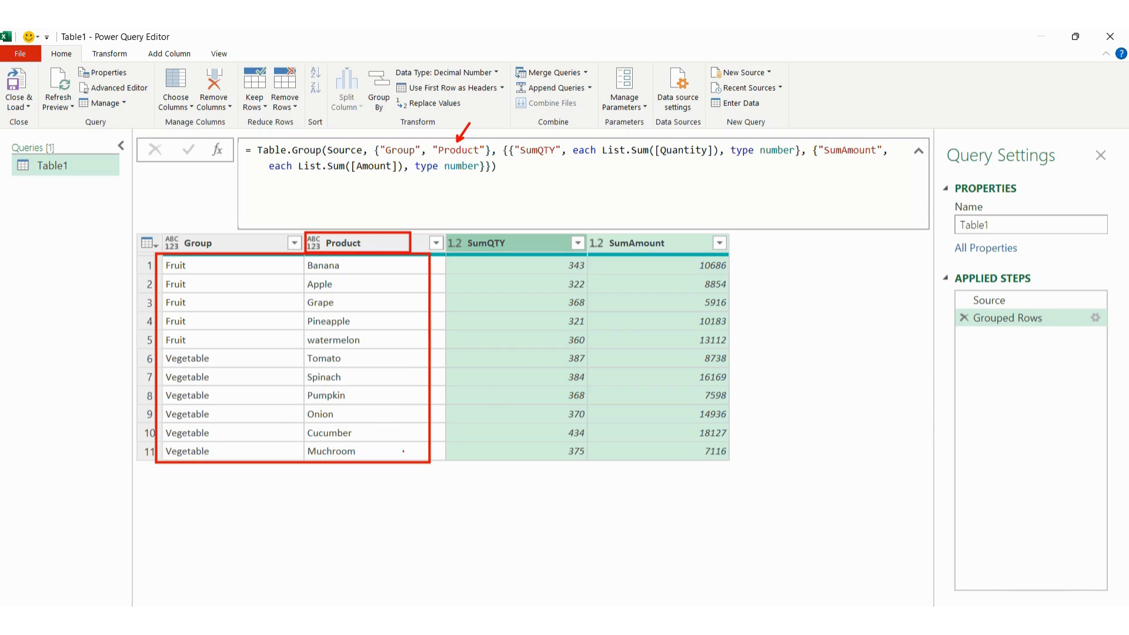
{"action": "left_click_drag", "start_coordinate": [180, 349], "coordinate": [361, 349]}
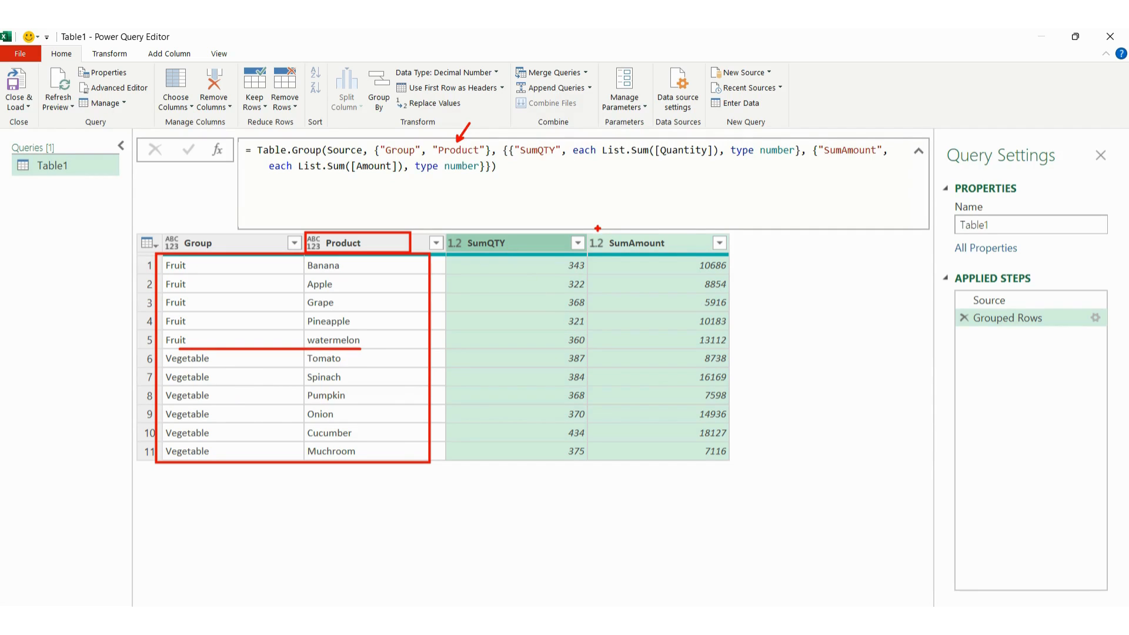
{"action": "left_click_drag", "start_coordinate": [597, 228], "coordinate": [692, 256]}
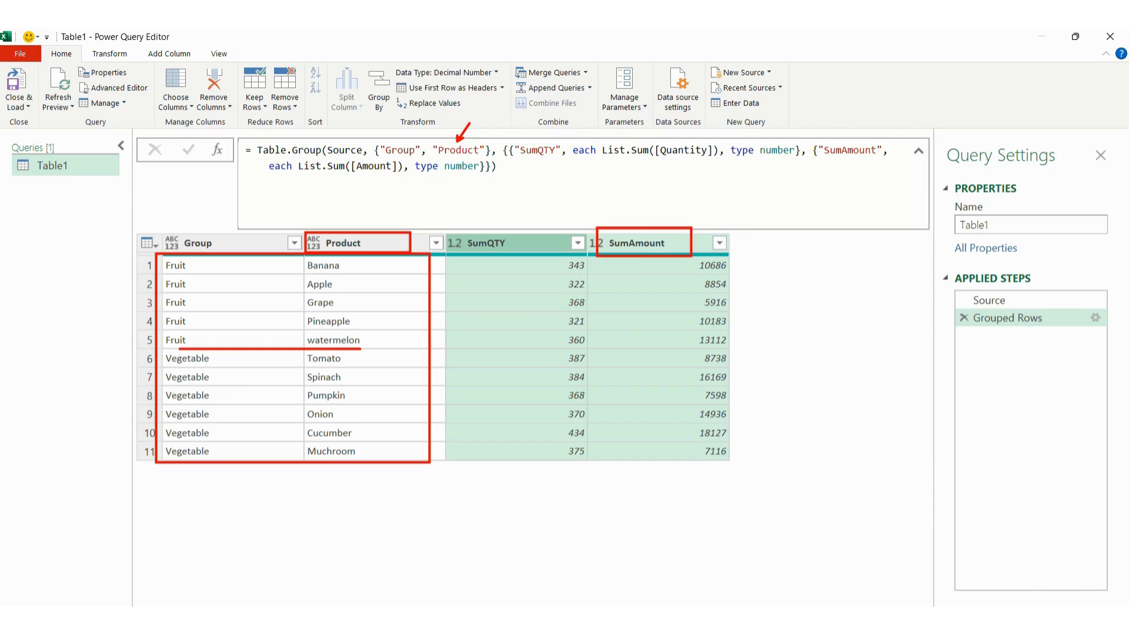
{"action": "key", "text": "Escape"}
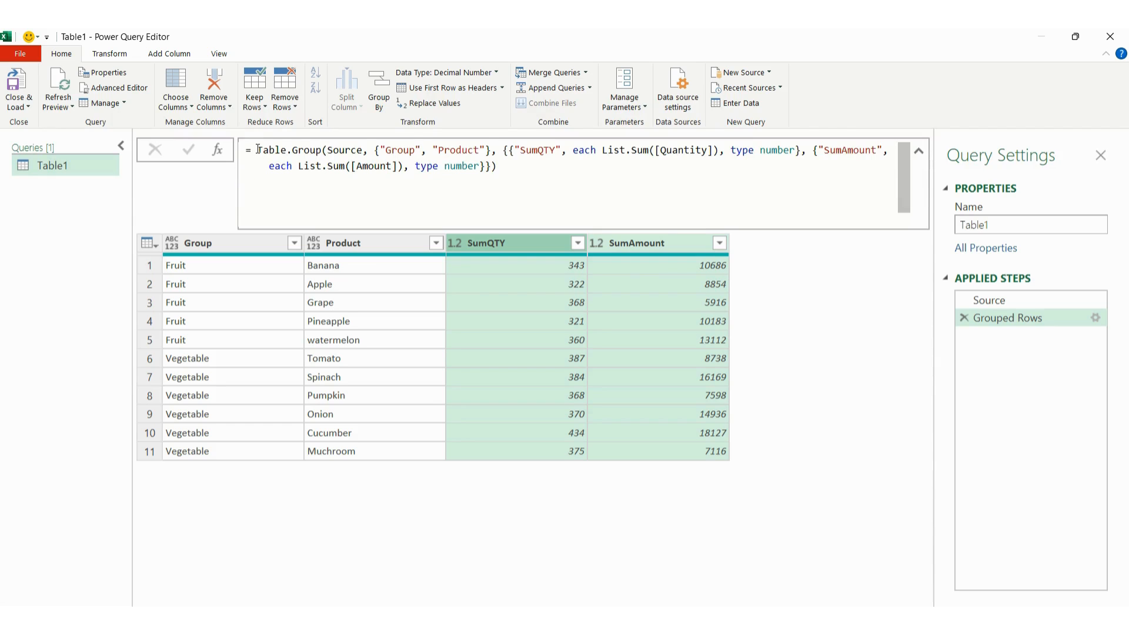
Step: Examine the arguments of the Table.Group formula: the Source table, the grouping column list and the aggregation list
{"action": "left_click_drag", "start_coordinate": [257, 150], "coordinate": [322, 154]}
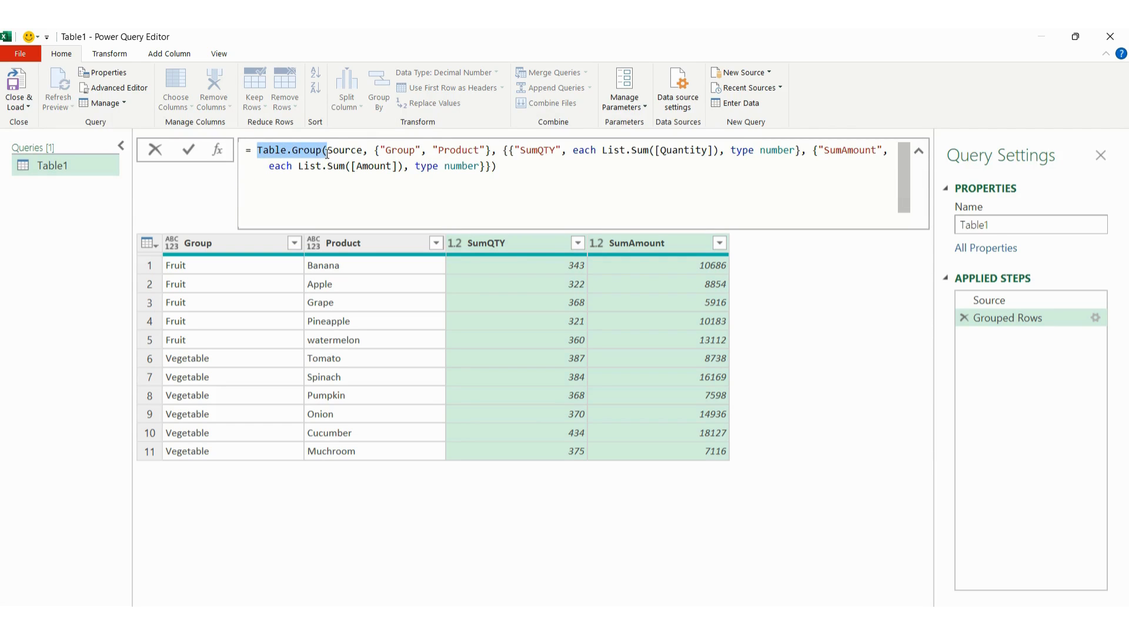
{"action": "left_click", "coordinate": [326, 154]}
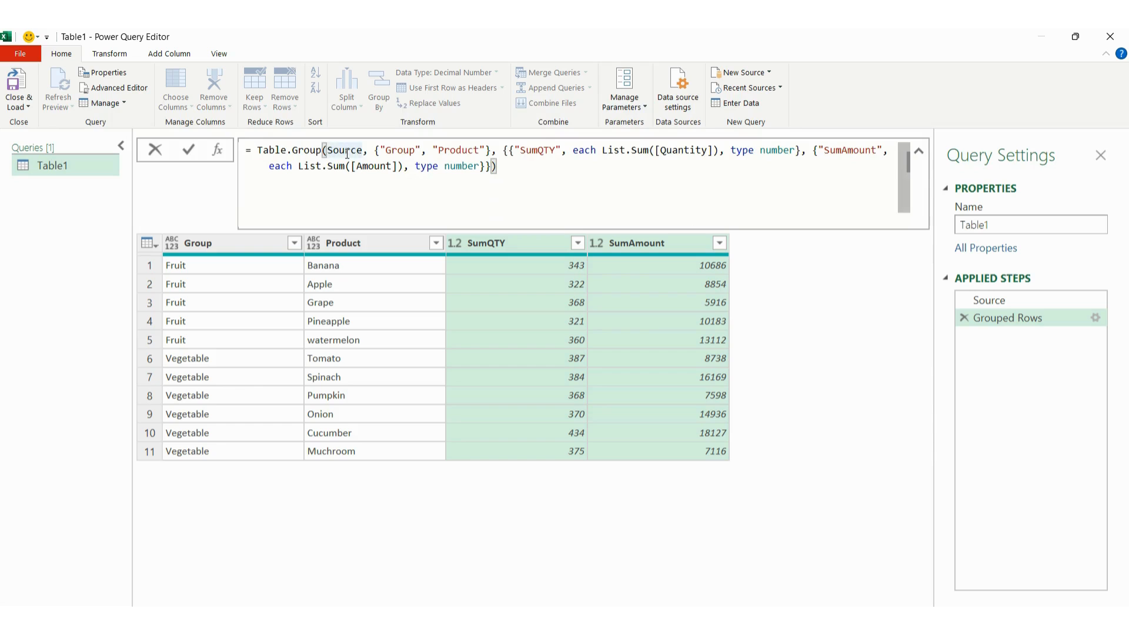
{"action": "left_click_drag", "start_coordinate": [363, 150], "coordinate": [329, 154]}
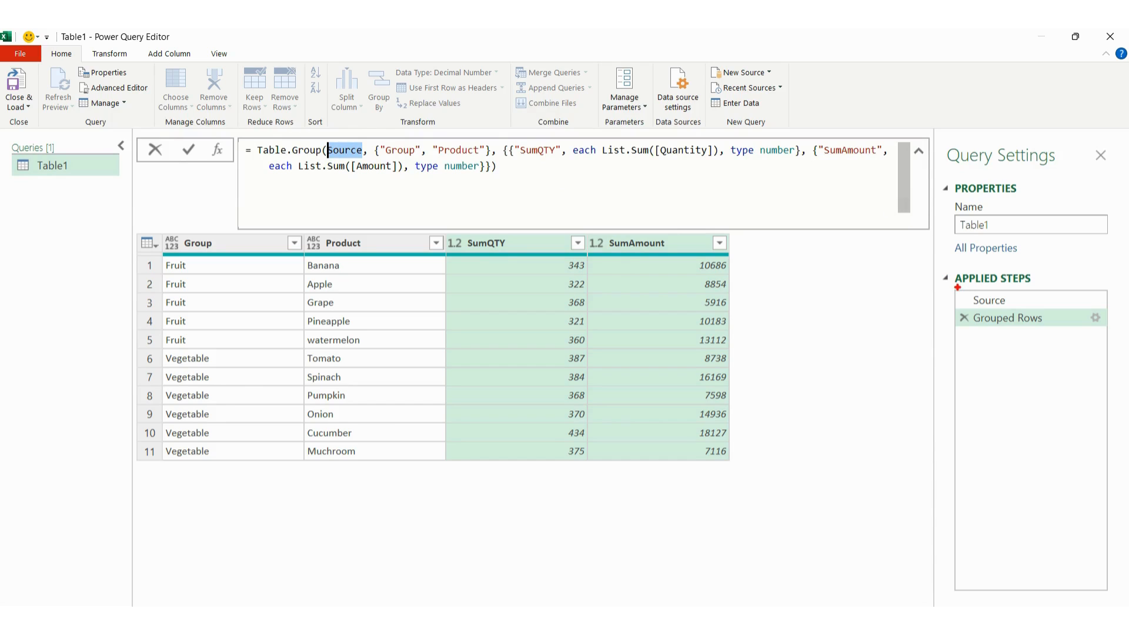
{"action": "mouse_move", "coordinate": [956, 287]}
{"action": "left_mouse_down"}
{"action": "mouse_move", "coordinate": [988, 310]}
{"action": "mouse_move", "coordinate": [1014, 308]}
{"action": "left_mouse_up"}
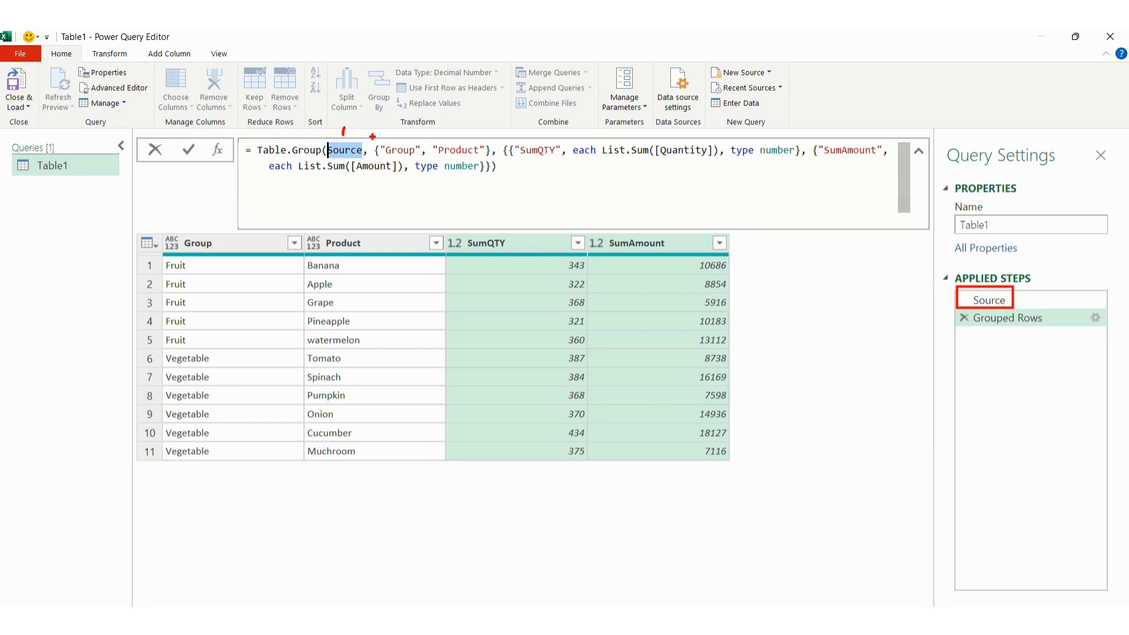
{"action": "mouse_move", "coordinate": [372, 136]}
{"action": "left_mouse_down"}
{"action": "mouse_move", "coordinate": [377, 157]}
{"action": "mouse_move", "coordinate": [494, 160]}
{"action": "left_mouse_up"}
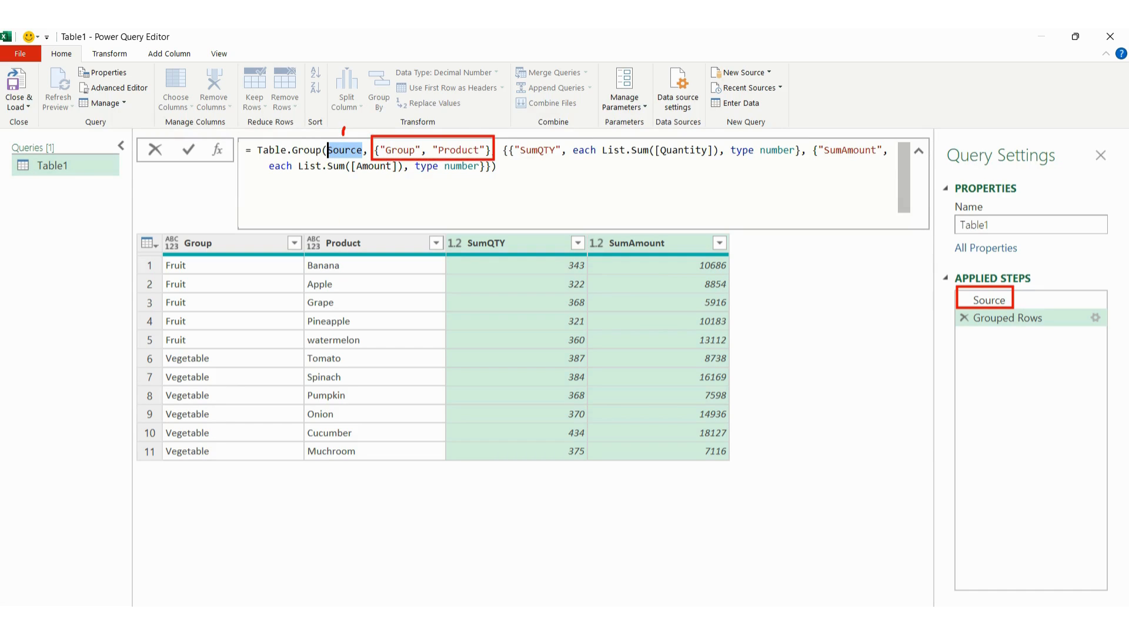
{"action": "mouse_move", "coordinate": [167, 232]}
{"action": "left_mouse_down"}
{"action": "mouse_move", "coordinate": [201, 252]}
{"action": "mouse_move", "coordinate": [413, 253]}
{"action": "left_mouse_up"}
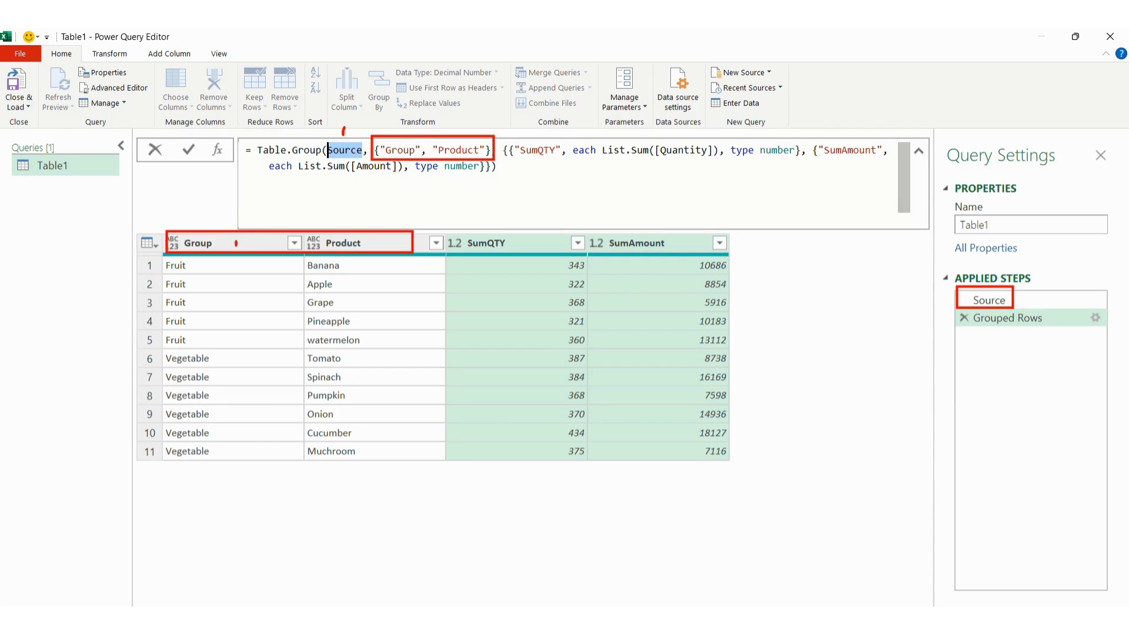
{"action": "left_click_drag", "start_coordinate": [236, 244], "coordinate": [266, 225]}
{"action": "mouse_move", "coordinate": [503, 137]}
{"action": "left_mouse_down"}
{"action": "mouse_move", "coordinate": [508, 161]}
{"action": "mouse_move", "coordinate": [806, 162]}
{"action": "left_mouse_up"}
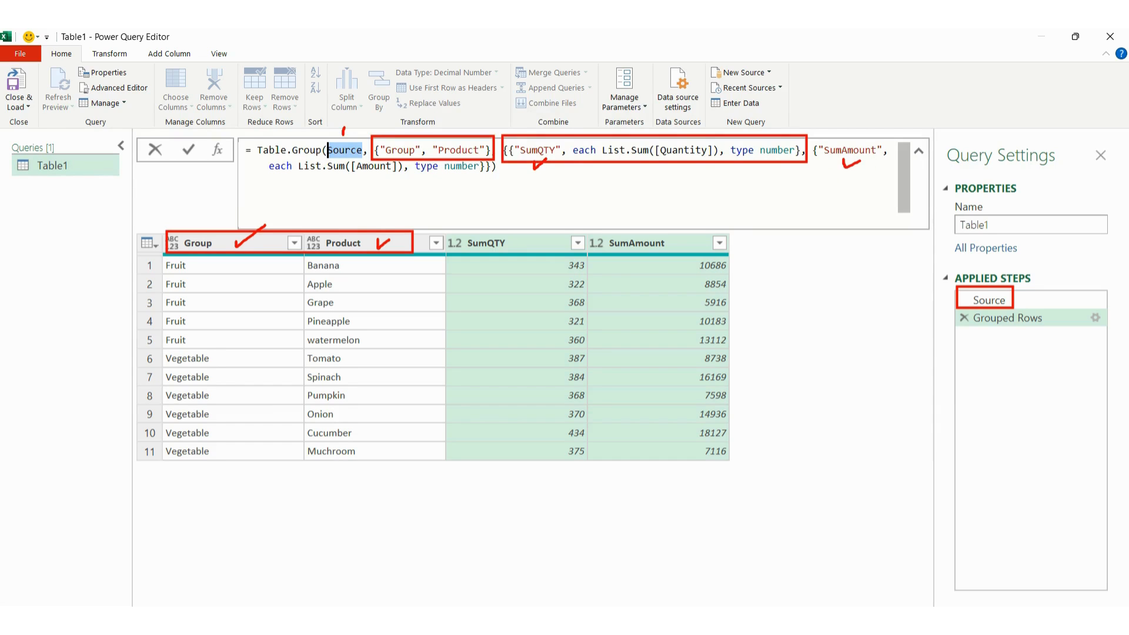
{"action": "key", "text": "Escape"}
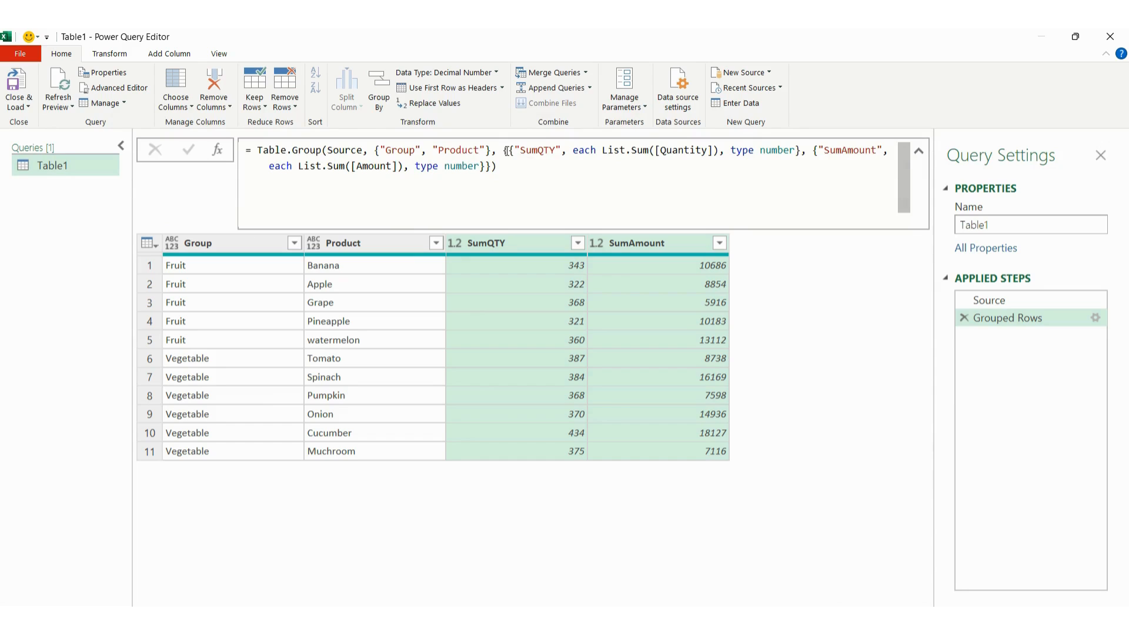
Step: Break the Table.Group formula so the SumQTY list, the SumAmount list and the closing brackets each start on a new line
{"action": "left_click", "coordinate": [508, 151]}
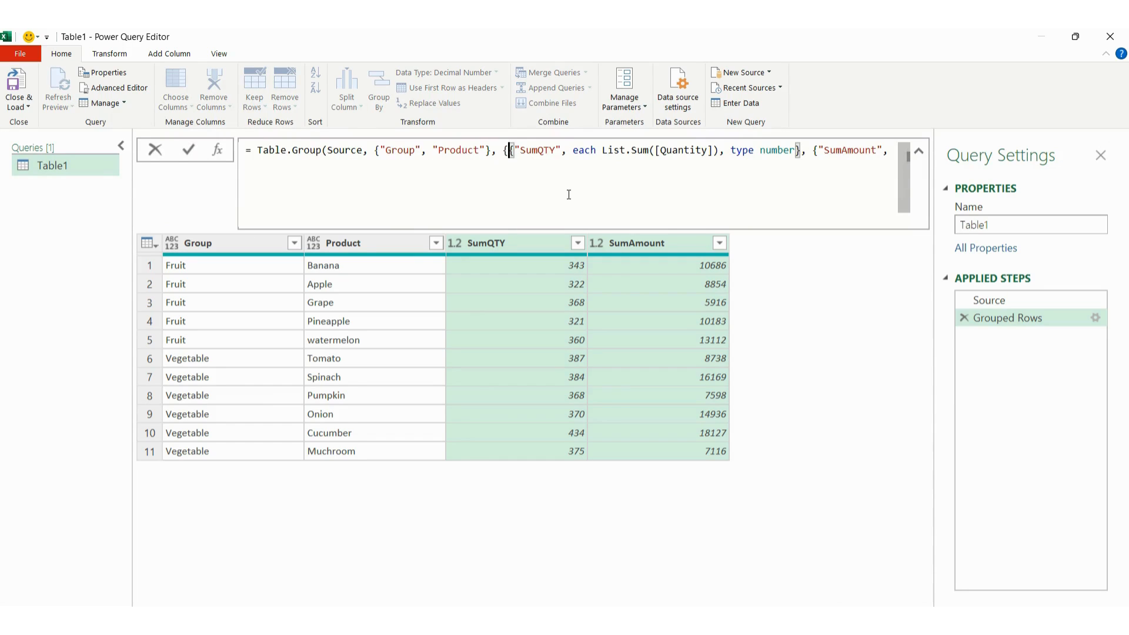
{"action": "key", "text": "shift+Return"}
{"action": "left_click", "coordinate": [552, 167]}
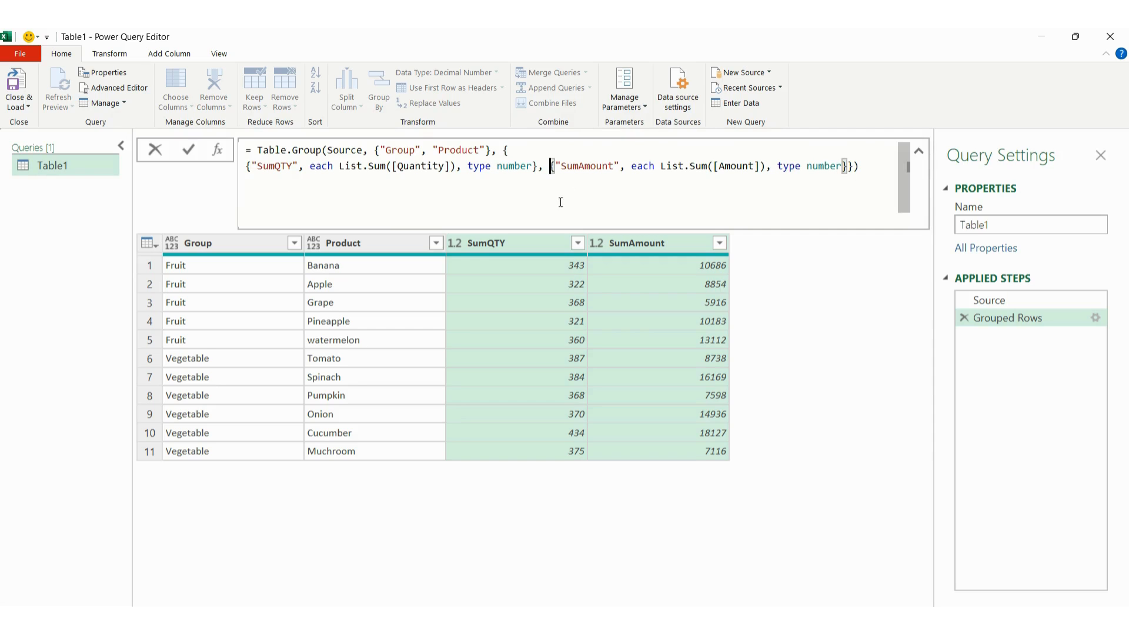
{"action": "key", "text": "shift+Return"}
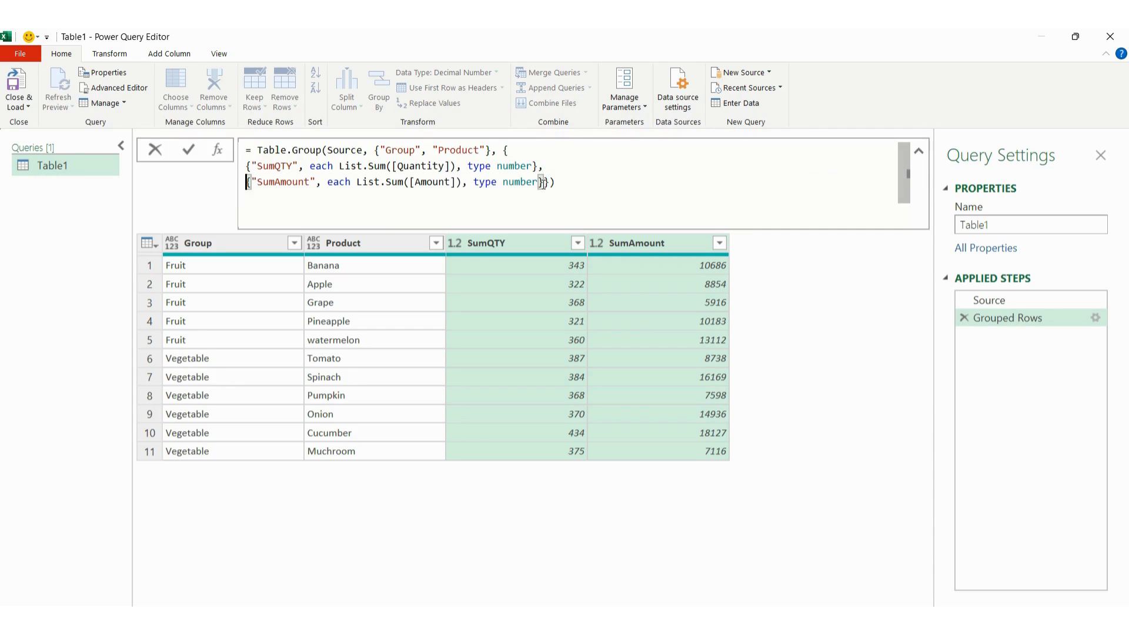
{"action": "left_click", "coordinate": [544, 182]}
{"action": "key", "text": "shift+Return"}
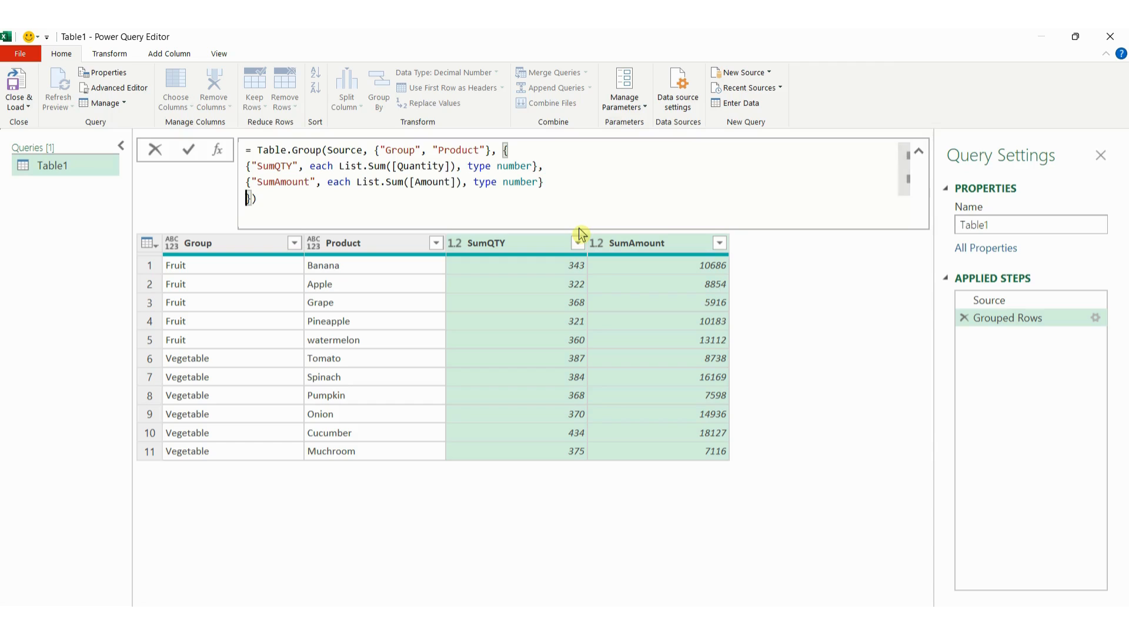
Step: Move the opening brace of the outer aggregation list onto its own line in the Table.Group formula
{"action": "key", "text": "Up"}
{"action": "key", "text": "Up"}
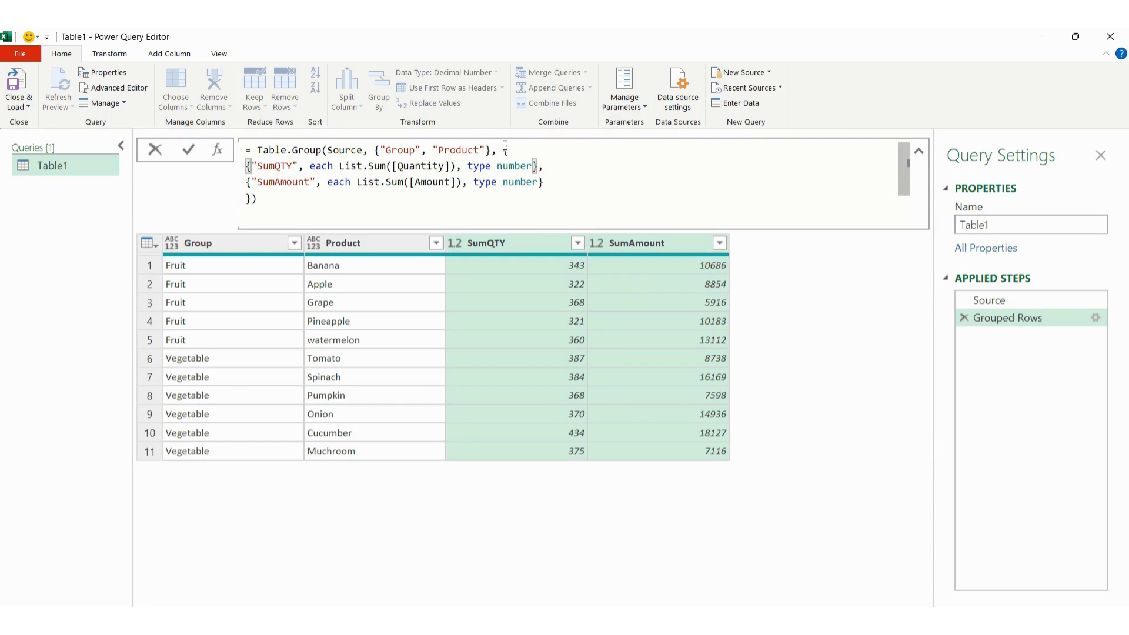
{"action": "left_click", "coordinate": [504, 148]}
{"action": "key", "text": "shift+Return"}
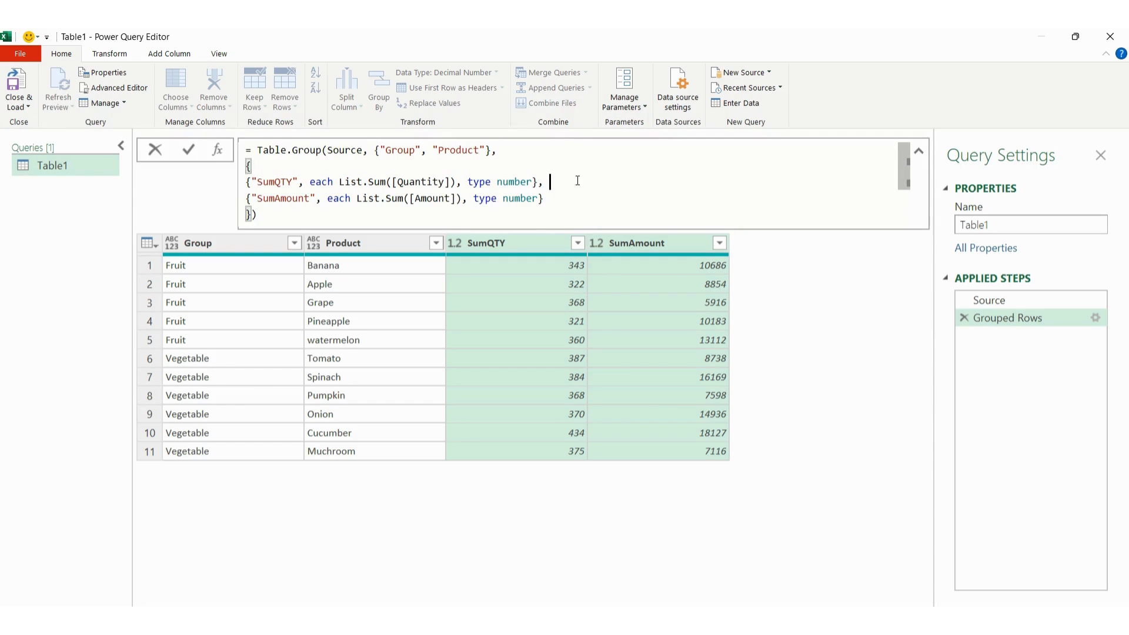
{"action": "left_click", "coordinate": [442, 223]}
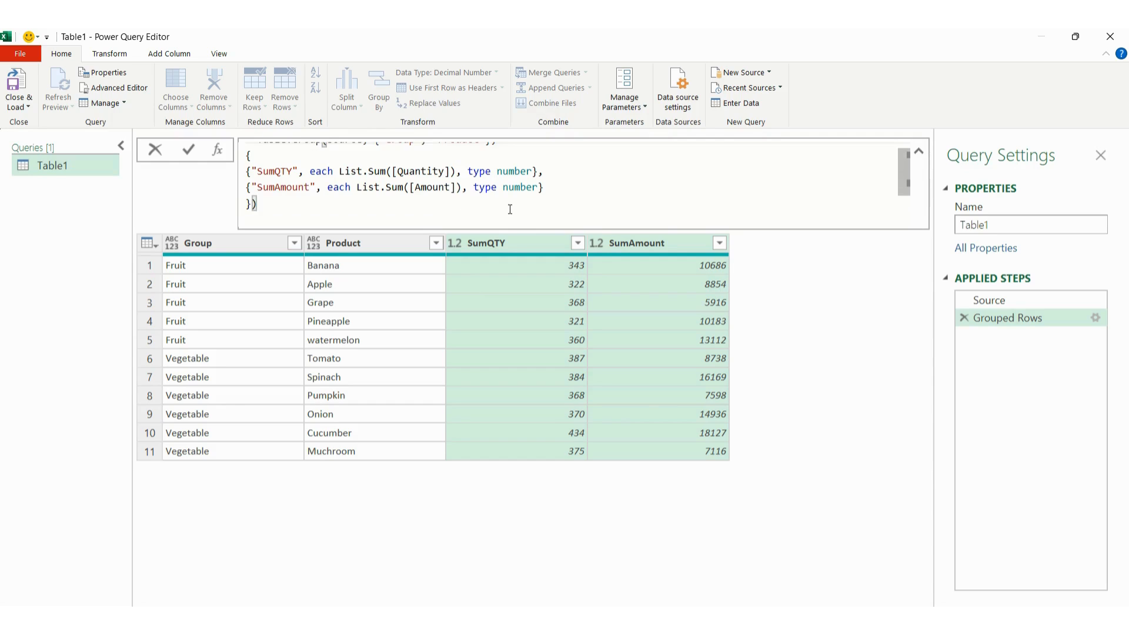
{"action": "scroll", "coordinate": [509, 209], "scroll_direction": "up", "scroll_amount": 1}
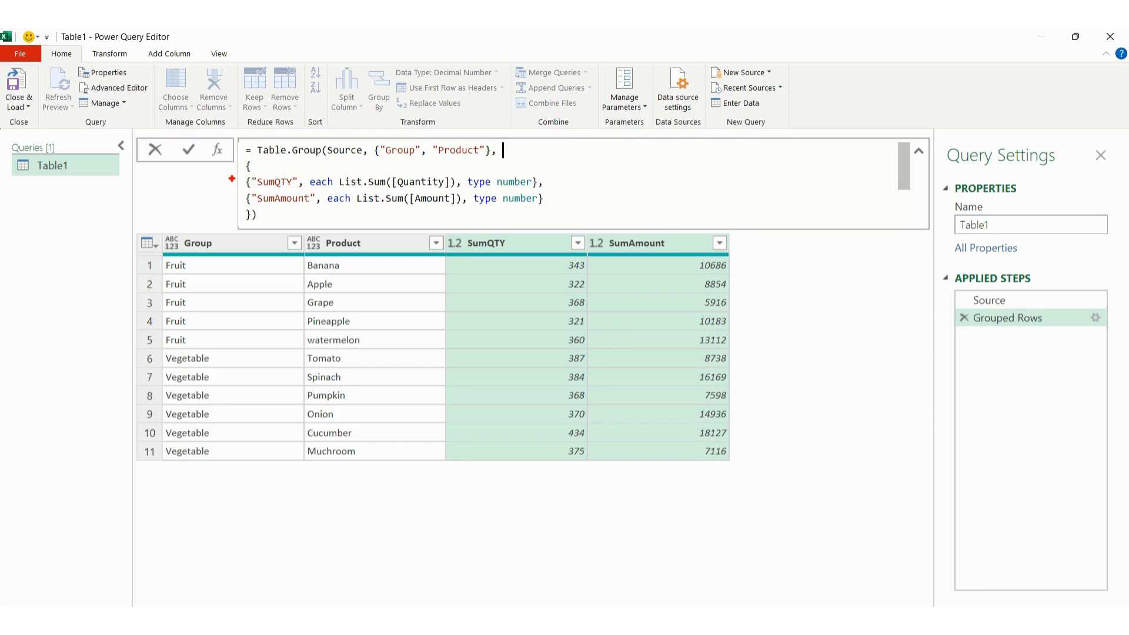
Step: Examine how the SumQTY and SumAmount lists in the formula apply List.Sum to the Quantity and Amount columns
{"action": "left_click_drag", "start_coordinate": [227, 198], "coordinate": [227, 206]}
{"action": "left_click_drag", "start_coordinate": [341, 189], "coordinate": [387, 188]}
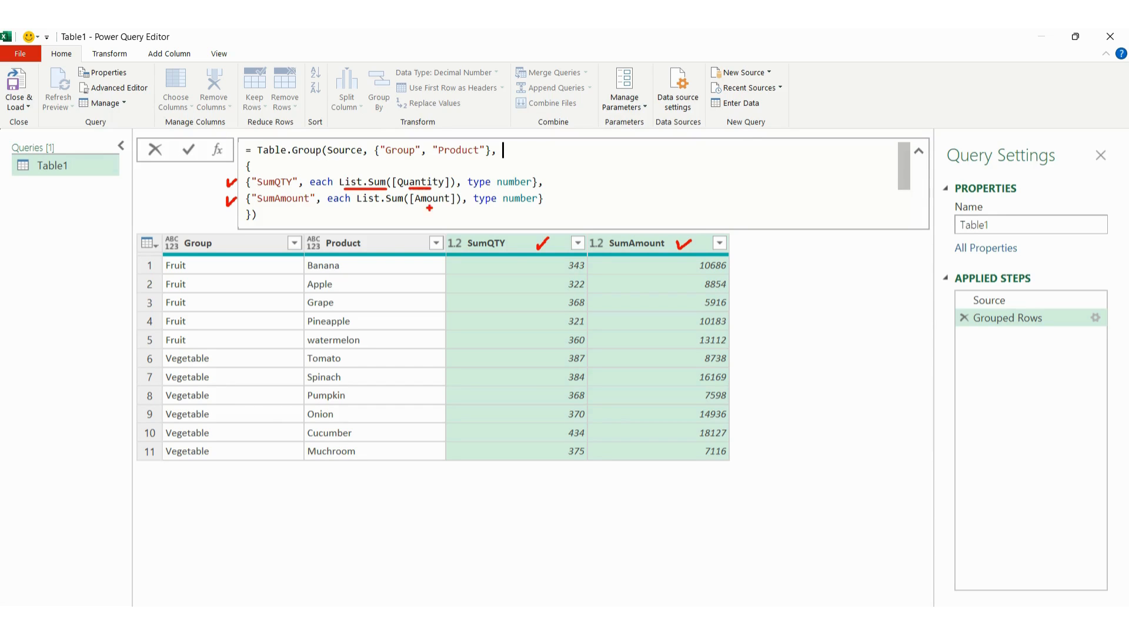
{"action": "left_click_drag", "start_coordinate": [273, 207], "coordinate": [283, 206]}
{"action": "left_click_drag", "start_coordinate": [357, 207], "coordinate": [438, 208]}
{"action": "key", "text": "Escape"}
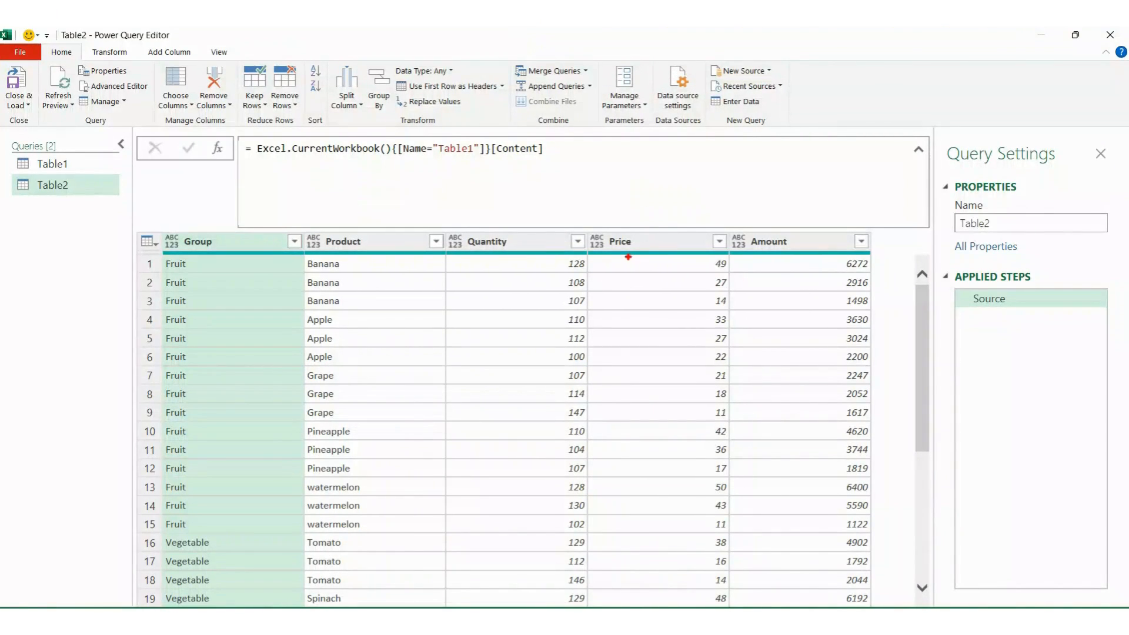
Step: Start grouping the rows of Table2 by the Group and Product columns
{"action": "mouse_move", "coordinate": [587, 228]}
{"action": "left_mouse_down"}
{"action": "mouse_move", "coordinate": [613, 252]}
{"action": "mouse_move", "coordinate": [661, 257]}
{"action": "left_mouse_up"}
{"action": "mouse_move", "coordinate": [158, 230]}
{"action": "left_mouse_down"}
{"action": "mouse_move", "coordinate": [317, 259]}
{"action": "mouse_move", "coordinate": [406, 254]}
{"action": "left_mouse_up"}
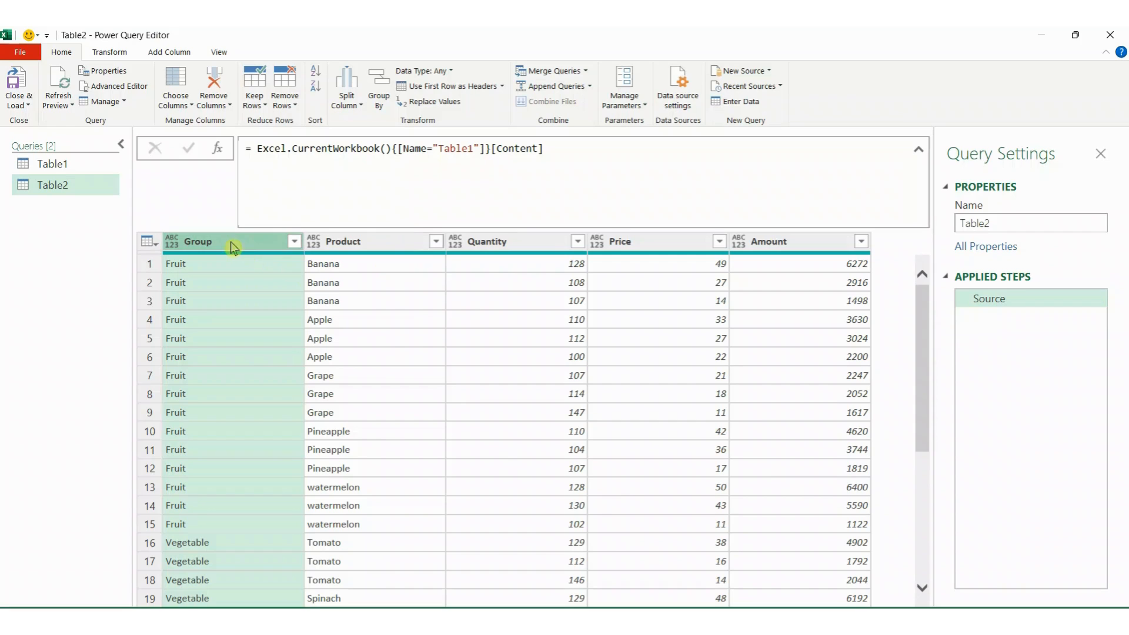
{"action": "left_click", "coordinate": [368, 241], "text": "ctrl"}
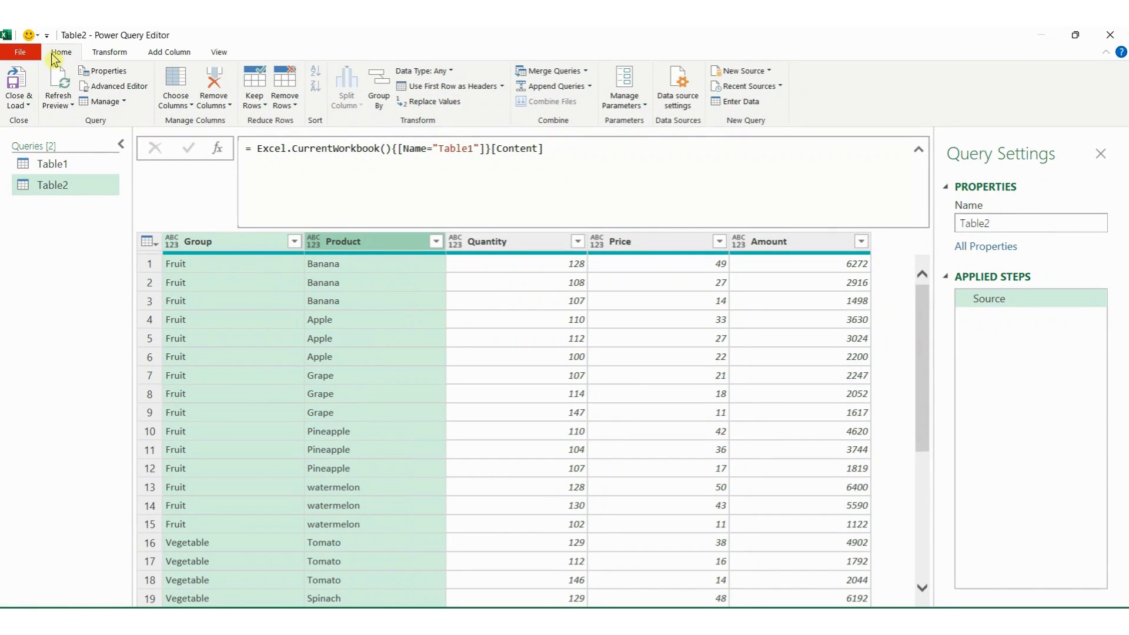
{"action": "left_click", "coordinate": [379, 97]}
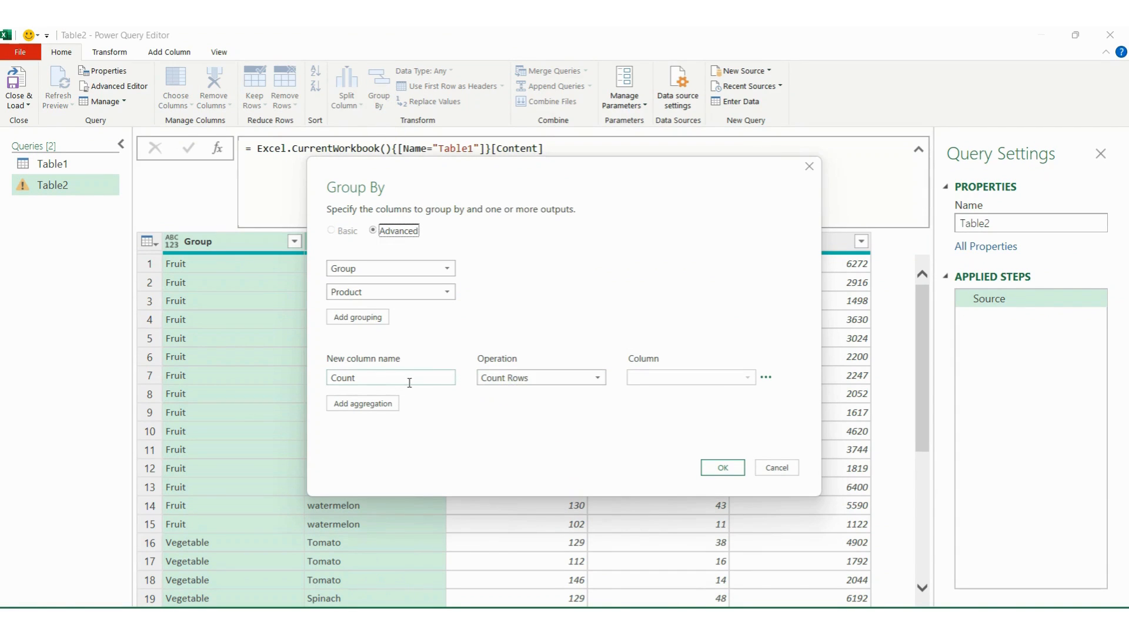
Step: Define the first aggregation as MaxPrice, taking the Max of the Price column
{"action": "left_click_drag", "start_coordinate": [434, 378], "coordinate": [307, 373]}
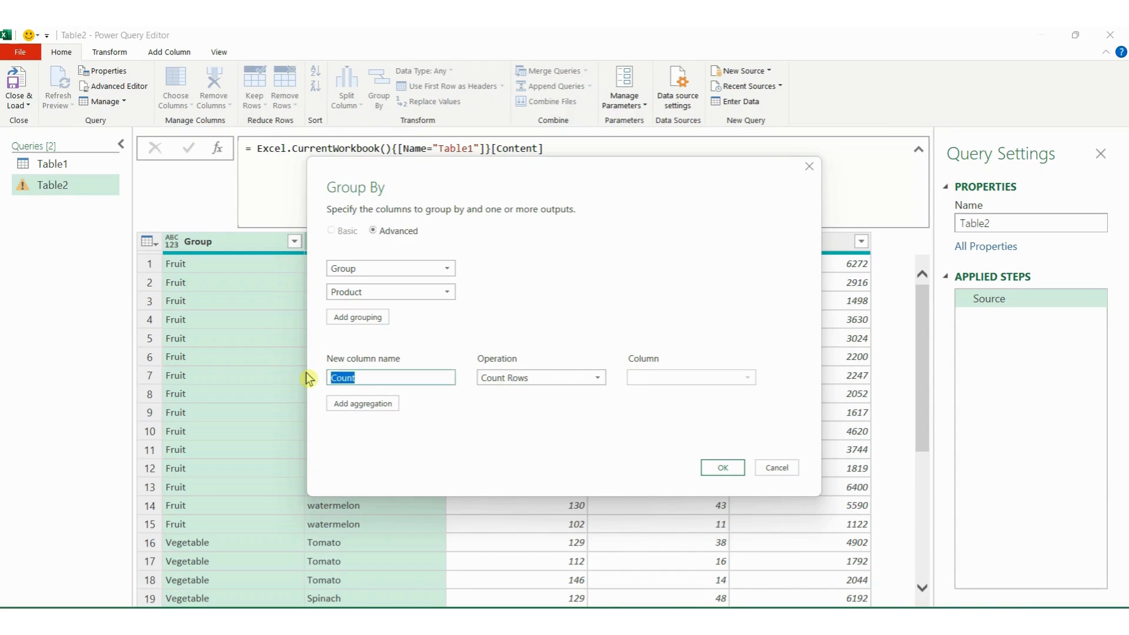
{"action": "type", "text": "M"}
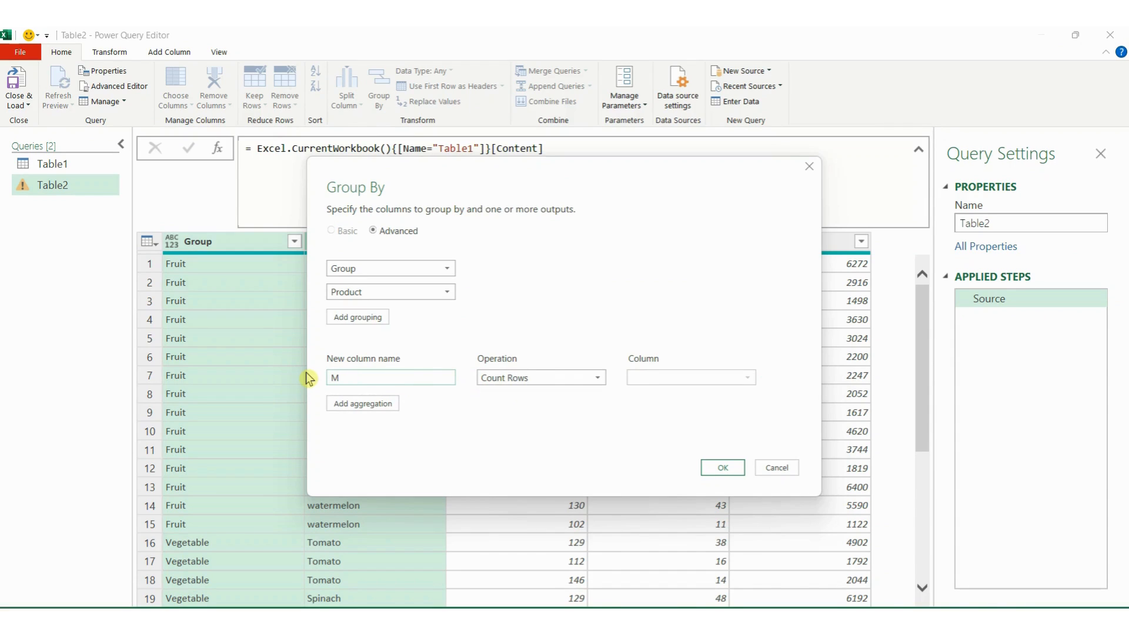
{"action": "type", "text": "axPrice"}
{"action": "left_click", "coordinate": [548, 381]}
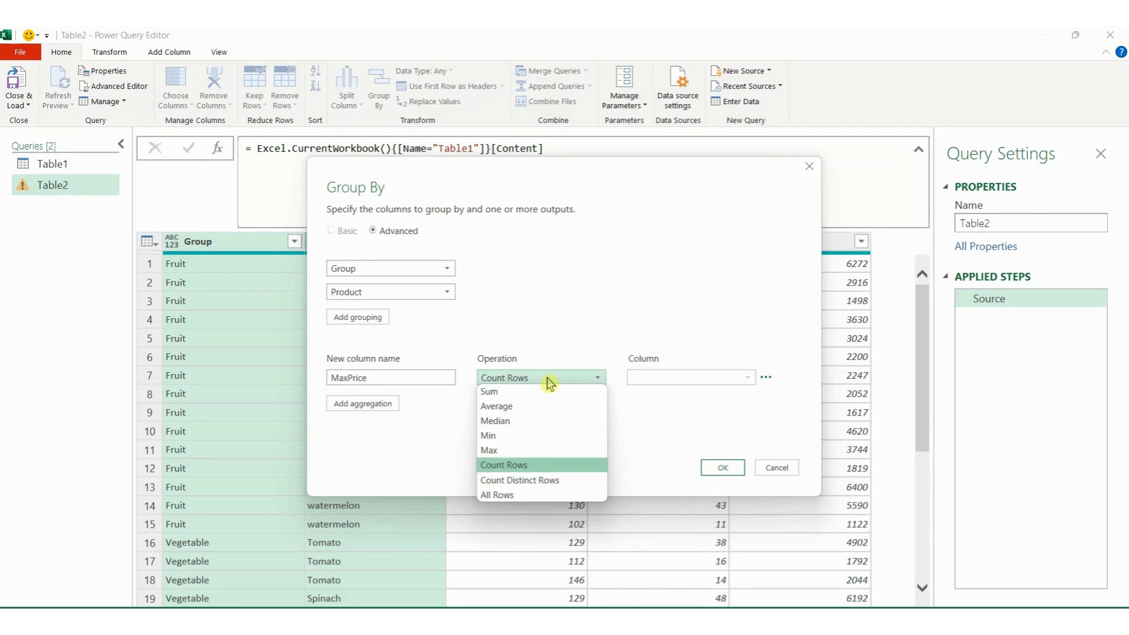
{"action": "left_click", "coordinate": [527, 452]}
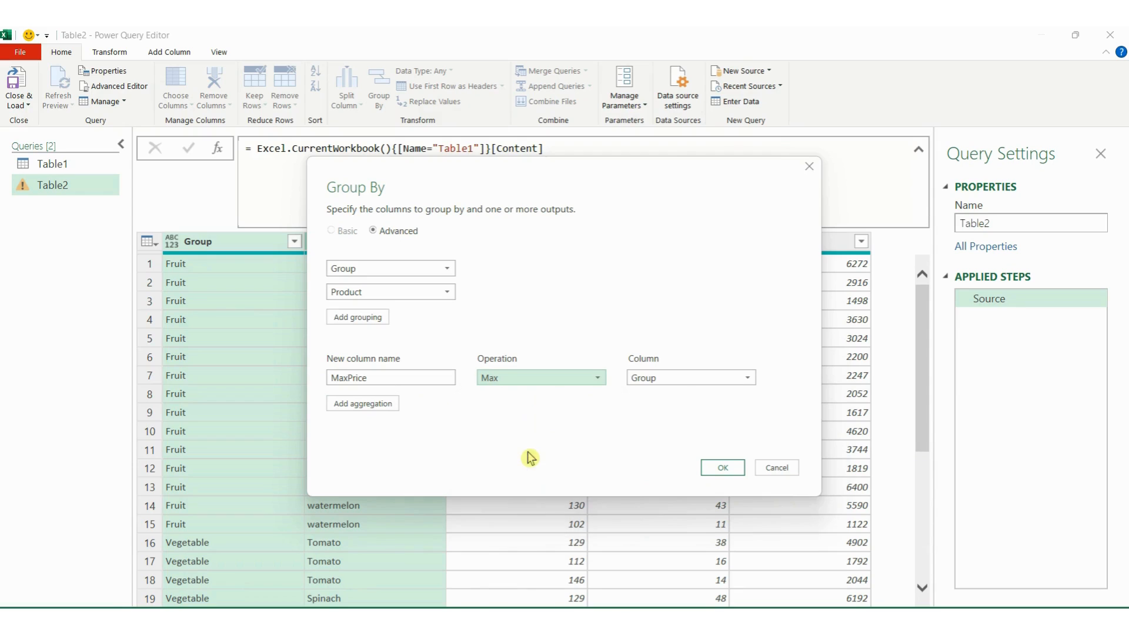
{"action": "left_click", "coordinate": [678, 383]}
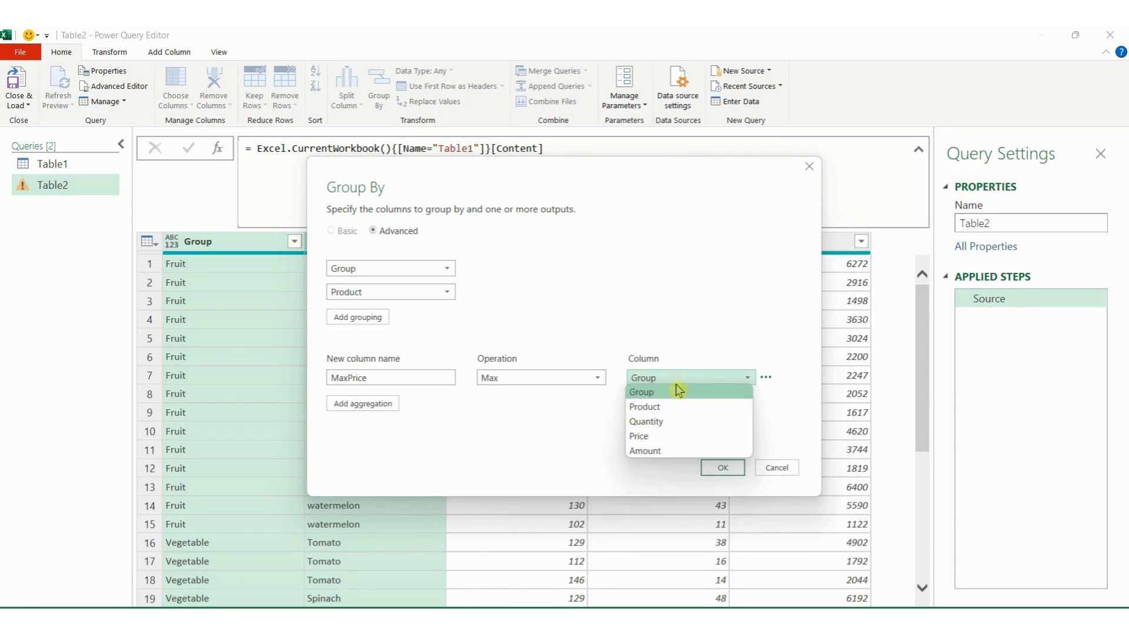
{"action": "left_click", "coordinate": [664, 436]}
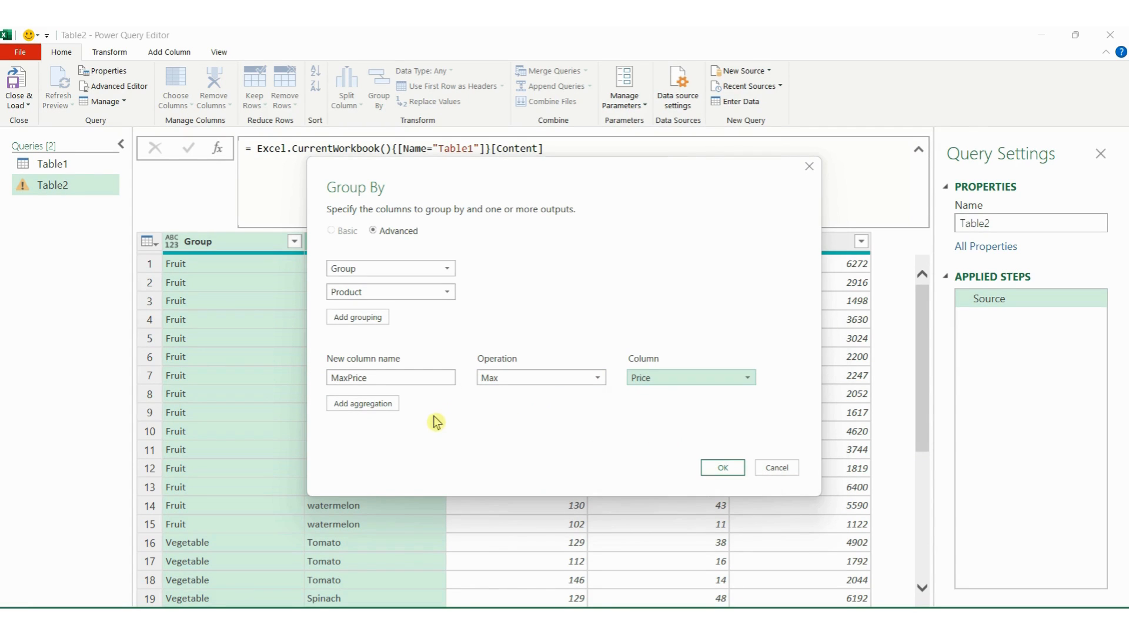
Step: Add a second aggregation named MinPrice that takes the Min of the Price column, and apply the grouping
{"action": "key", "text": "ctrl+2"}
{"action": "mouse_move", "coordinate": [319, 392]}
{"action": "left_mouse_down"}
{"action": "mouse_move", "coordinate": [325, 407]}
{"action": "mouse_move", "coordinate": [418, 418]}
{"action": "left_mouse_up"}
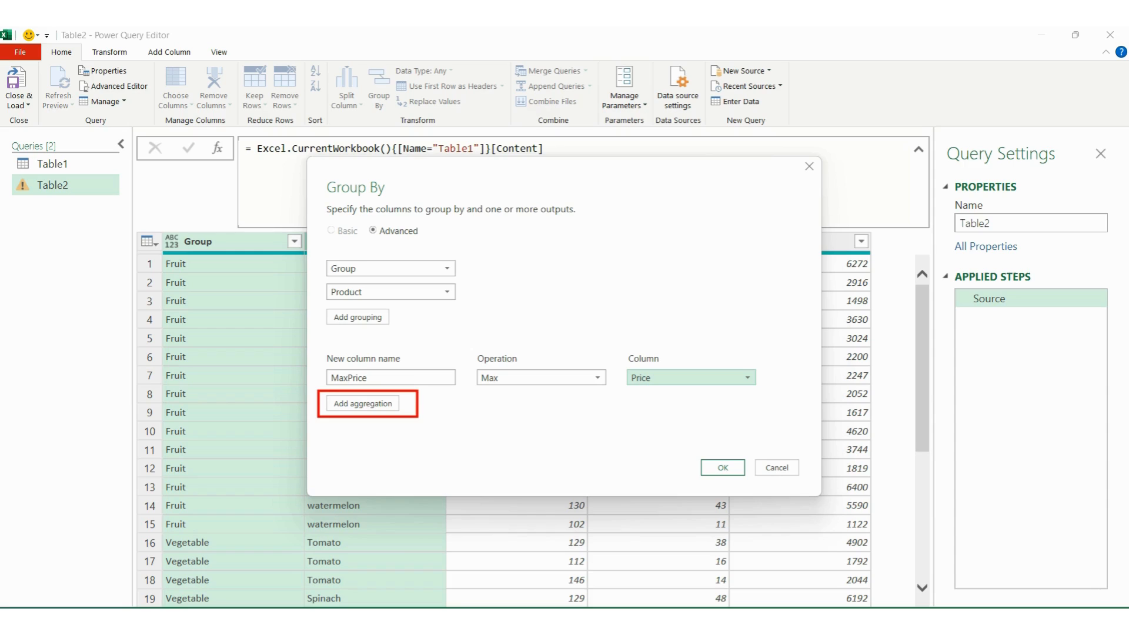
{"action": "key", "text": "Escape"}
{"action": "left_click", "coordinate": [383, 408]}
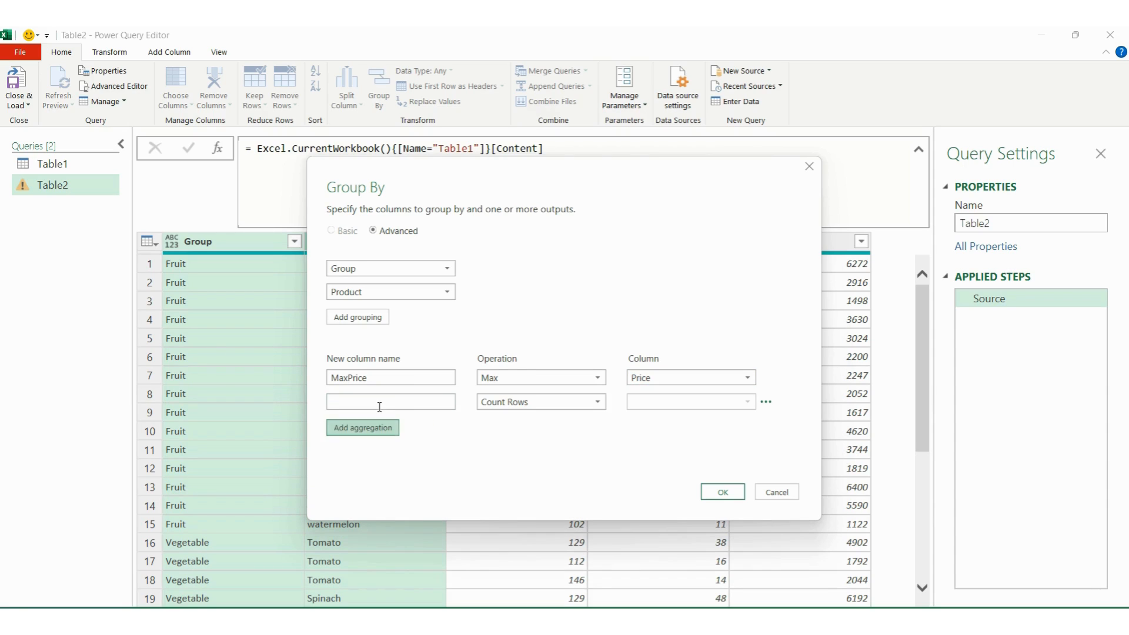
{"action": "left_click", "coordinate": [379, 403]}
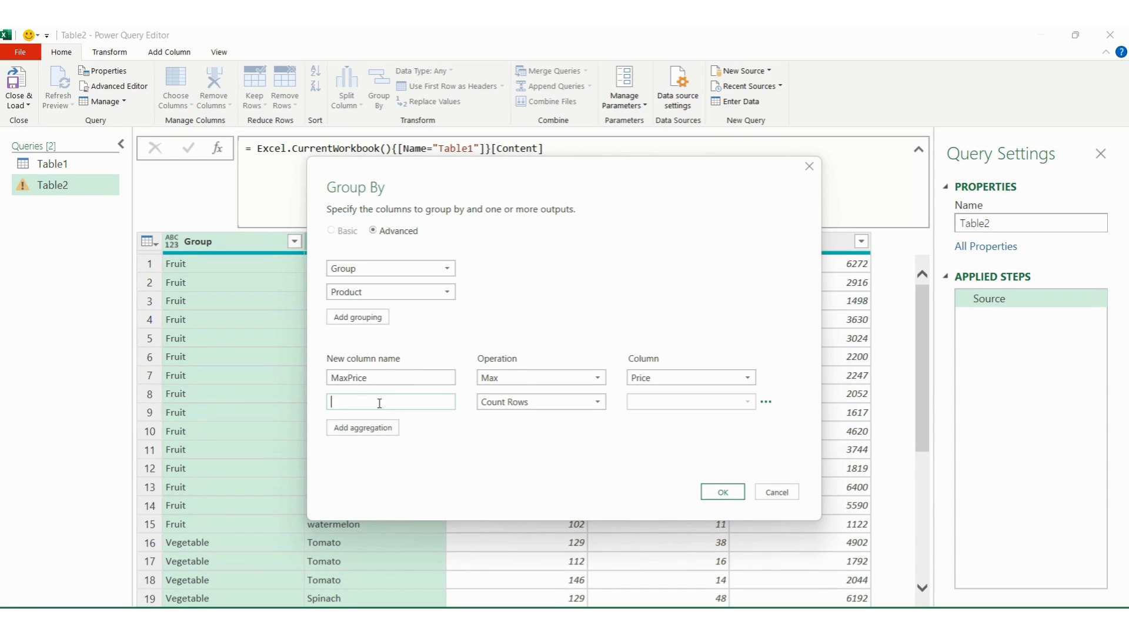
{"action": "type", "text": "MinPrice"}
{"action": "left_click", "coordinate": [556, 403]}
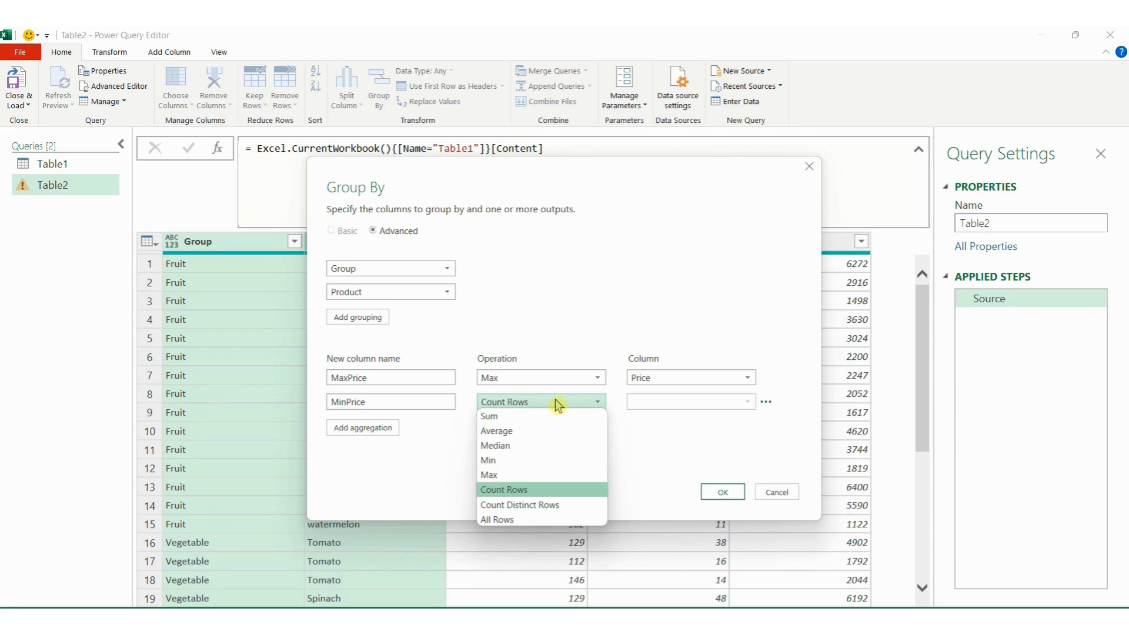
{"action": "left_click", "coordinate": [537, 459]}
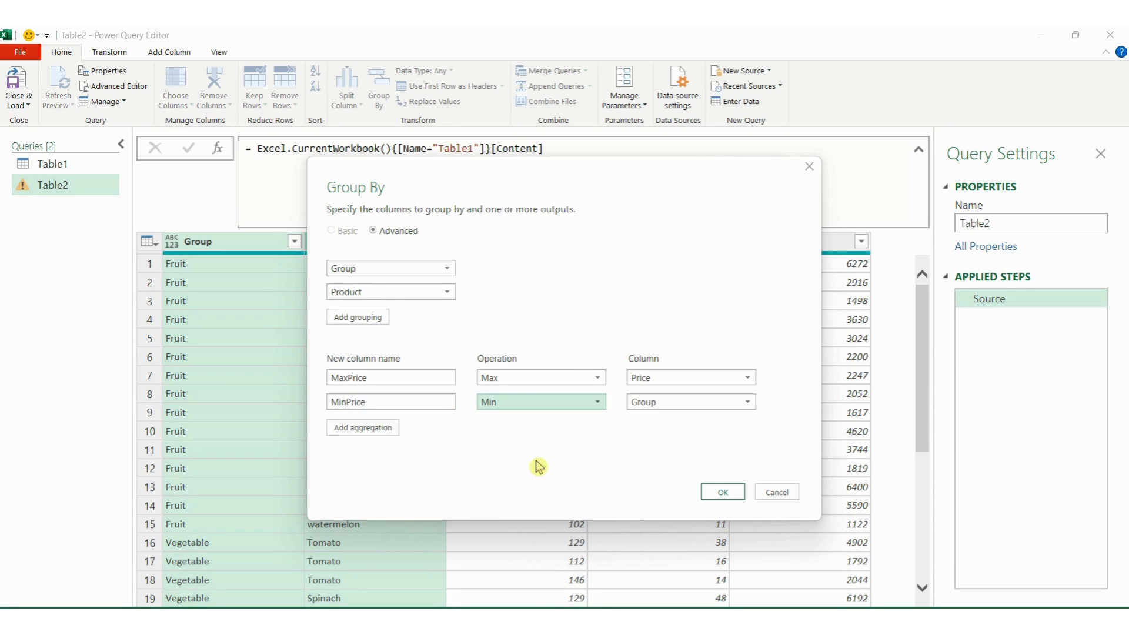
{"action": "left_click", "coordinate": [691, 403]}
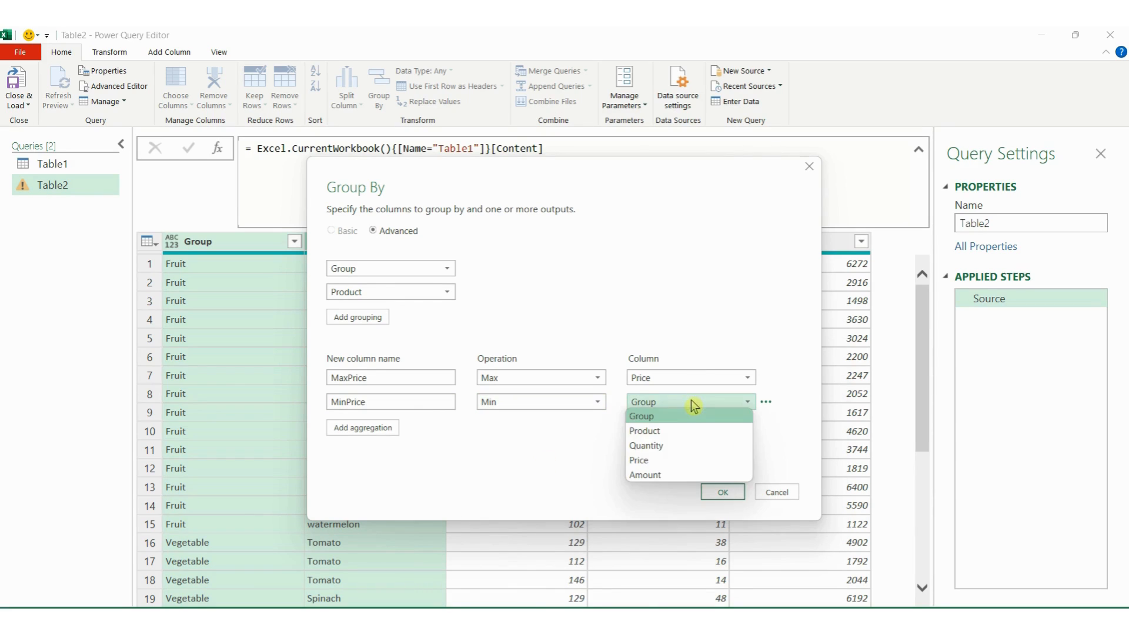
{"action": "left_click", "coordinate": [676, 462]}
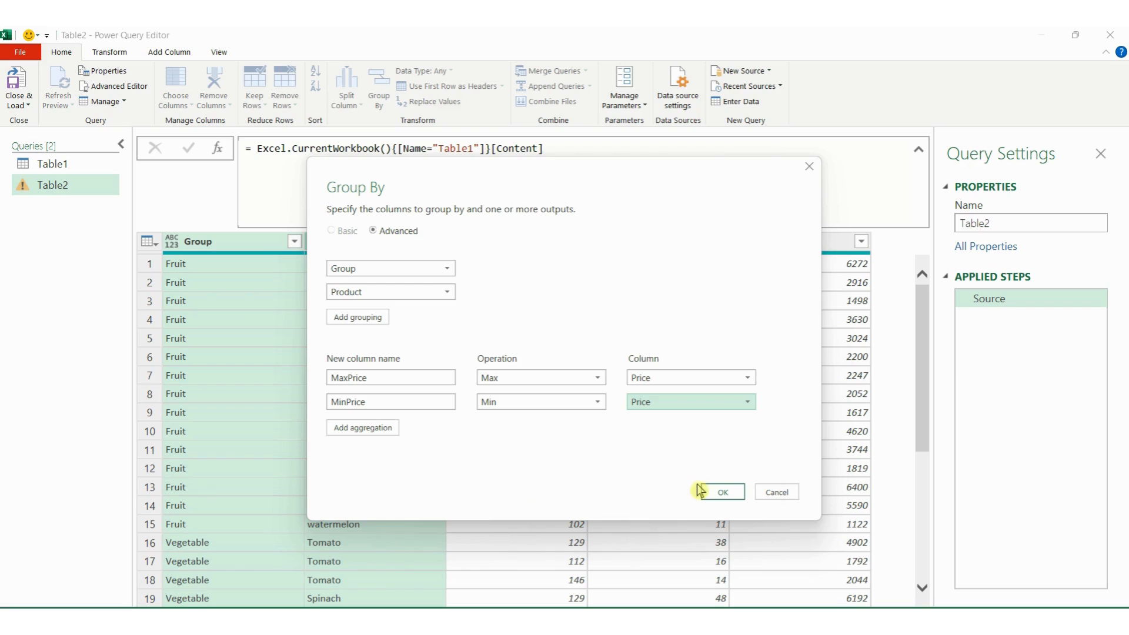
{"action": "left_click", "coordinate": [718, 494]}
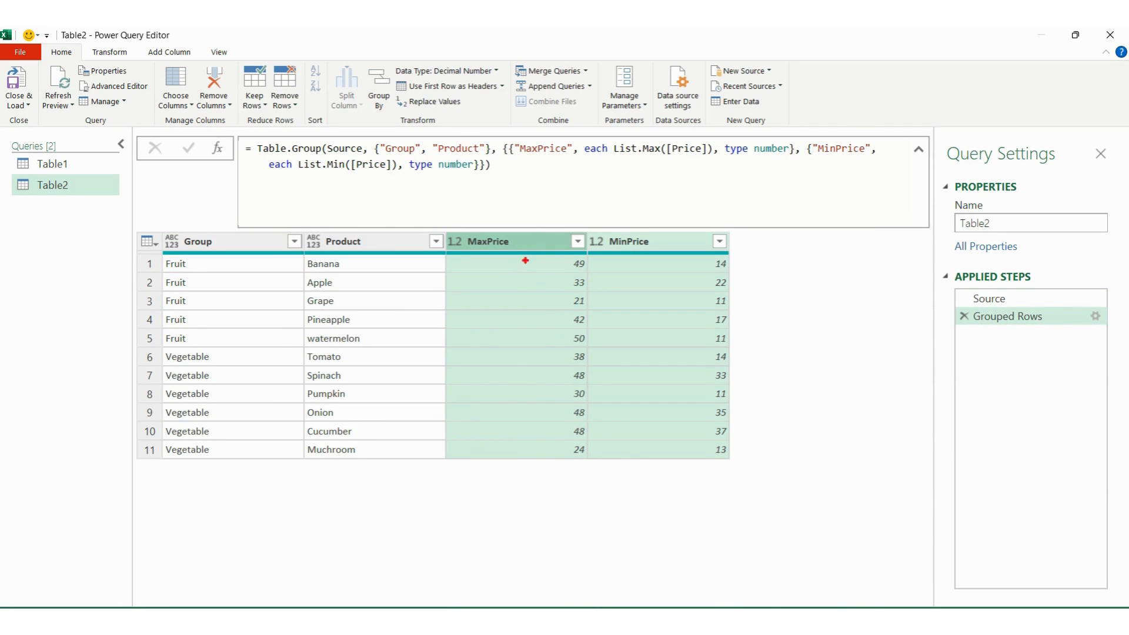
Step: Examine the MaxPrice and MinPrice columns against the Group and Product columns in the grouped result
{"action": "left_click_drag", "start_coordinate": [458, 226], "coordinate": [519, 252]}
{"action": "left_click_drag", "start_coordinate": [602, 227], "coordinate": [663, 254]}
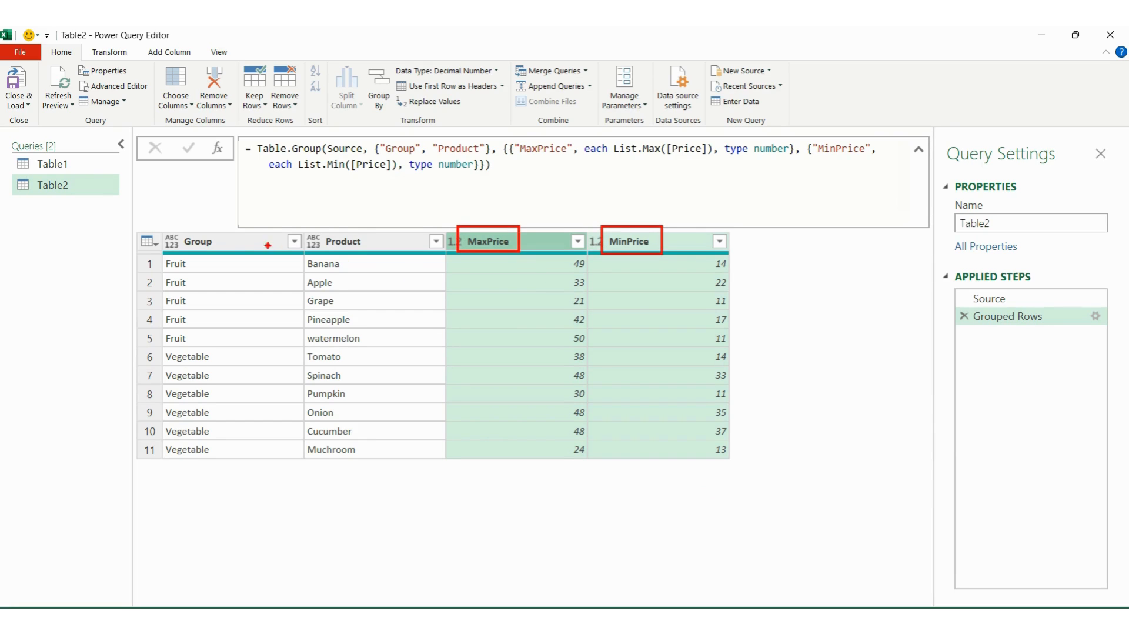
{"action": "left_click_drag", "start_coordinate": [229, 239], "coordinate": [253, 232]}
{"action": "left_click_drag", "start_coordinate": [373, 239], "coordinate": [406, 229]}
{"action": "key", "text": "e"}
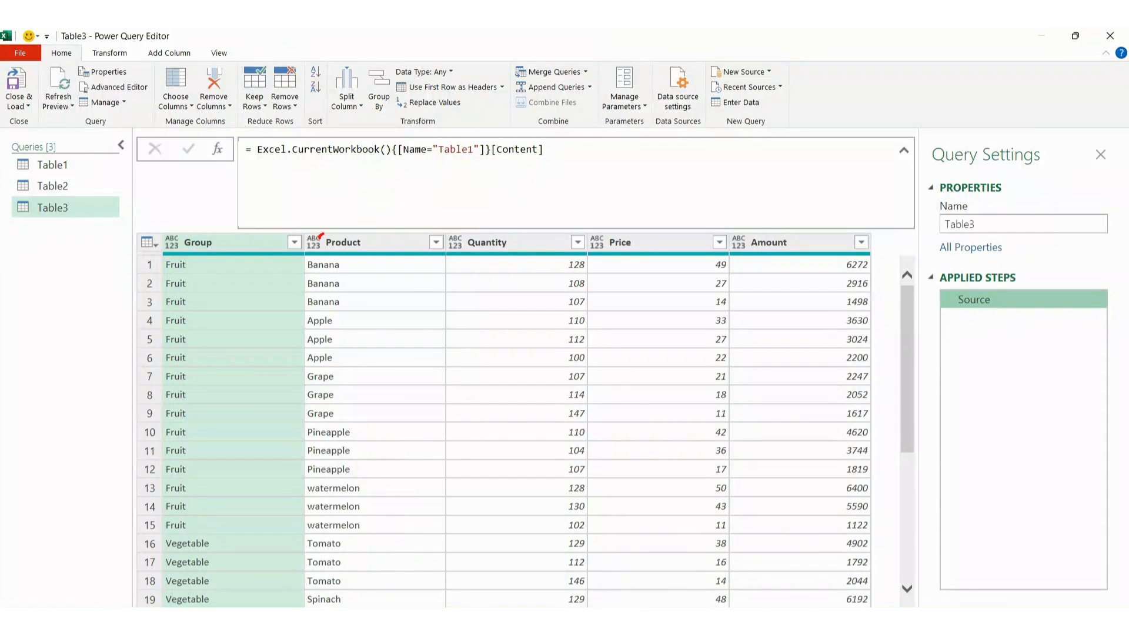
Step: Examine the Group and Product columns in the source data of Table3
{"action": "mouse_move", "coordinate": [321, 234]}
{"action": "left_mouse_down"}
{"action": "mouse_move", "coordinate": [366, 245]}
{"action": "mouse_move", "coordinate": [325, 249]}
{"action": "left_mouse_up"}
{"action": "mouse_move", "coordinate": [206, 250]}
{"action": "left_mouse_down"}
{"action": "mouse_move", "coordinate": [182, 237]}
{"action": "mouse_move", "coordinate": [214, 253]}
{"action": "left_mouse_up"}
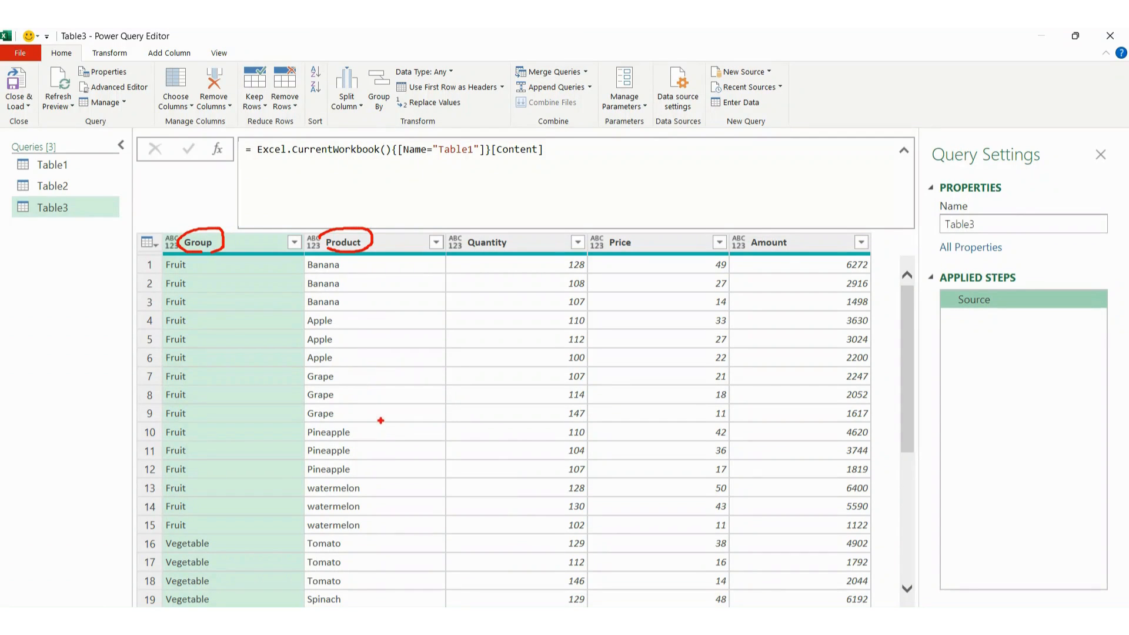
{"action": "key", "text": "Escape"}
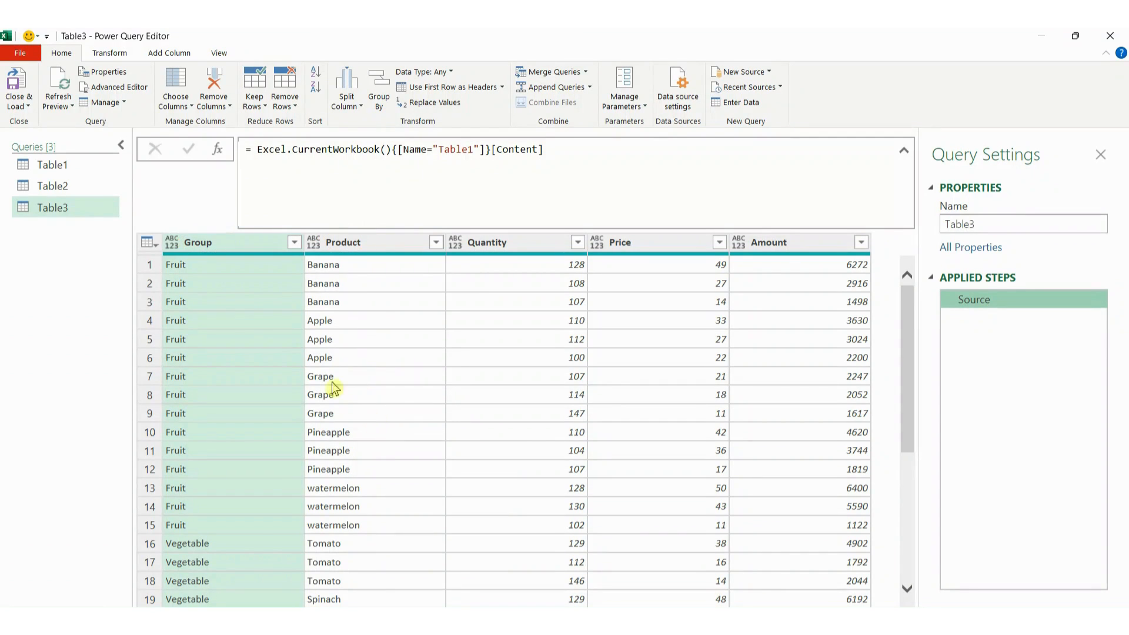
Step: Group Table3 by the Group column with the All Rows operation, naming the new column All Product
{"action": "left_click", "coordinate": [238, 249]}
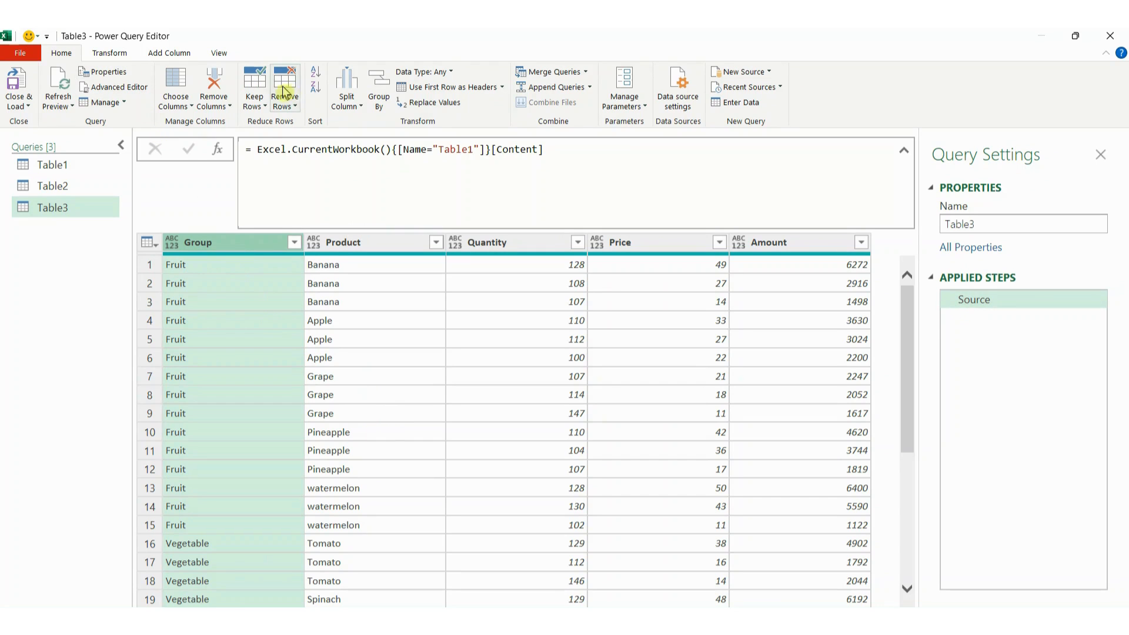
{"action": "left_click", "coordinate": [381, 100]}
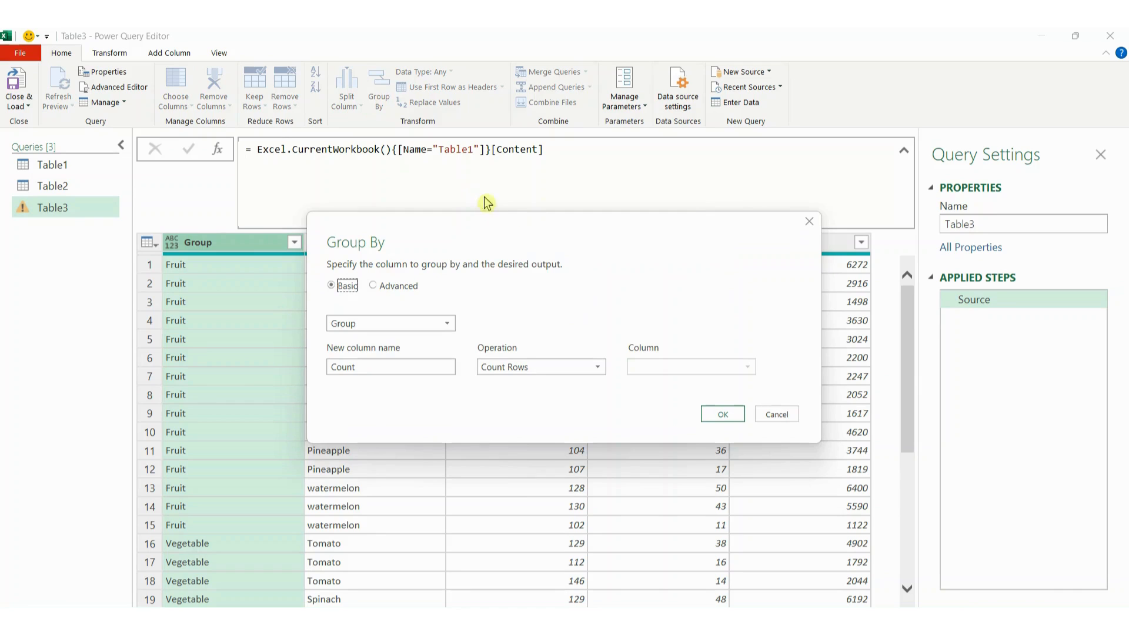
{"action": "left_click", "coordinate": [552, 368]}
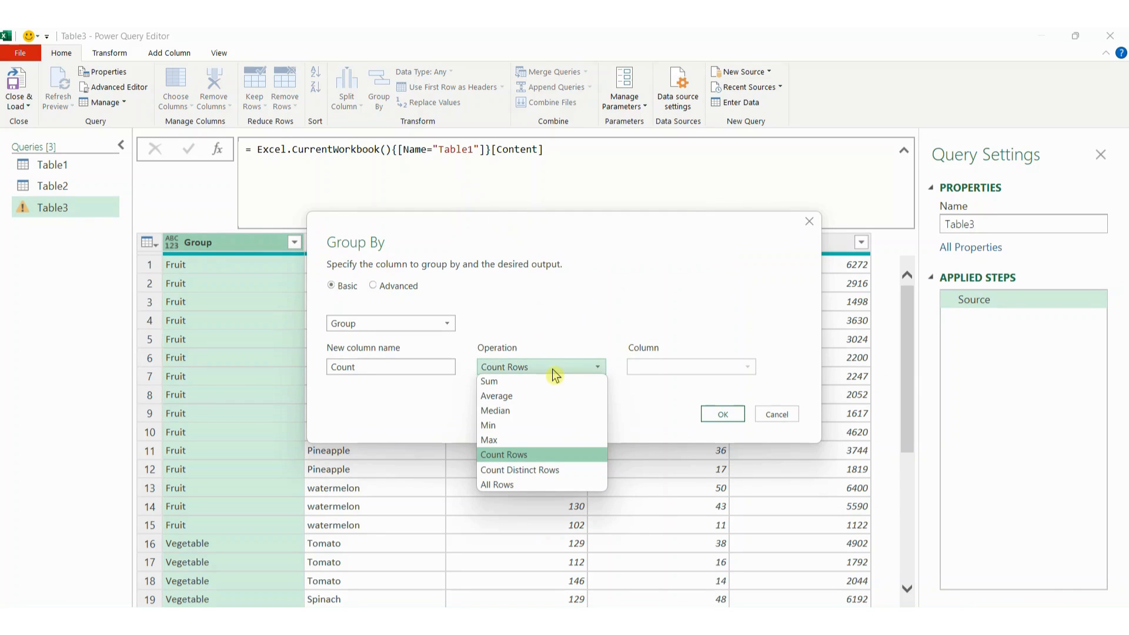
{"action": "left_click", "coordinate": [520, 485]}
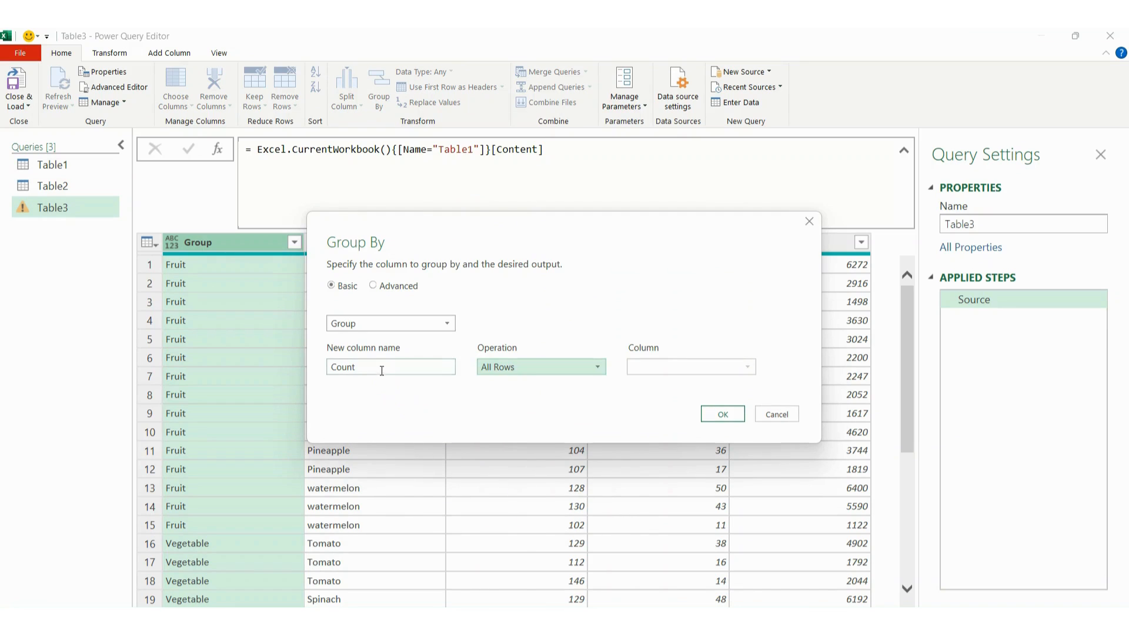
{"action": "left_click_drag", "start_coordinate": [378, 368], "coordinate": [284, 360]}
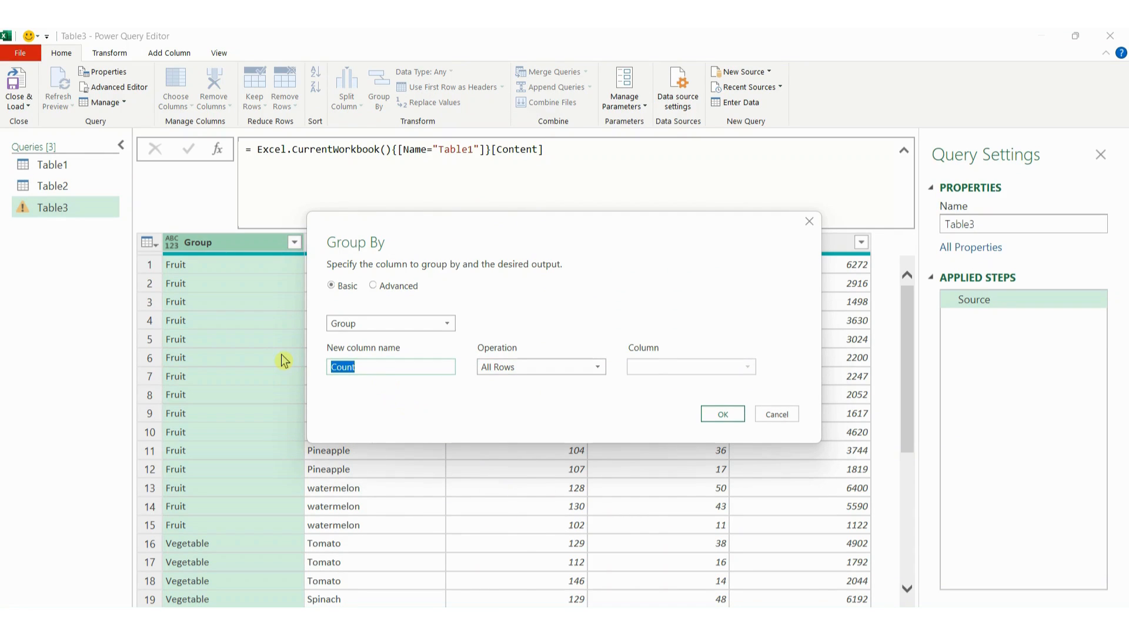
{"action": "type", "text": "All Produc"}
{"action": "left_click", "coordinate": [714, 413]}
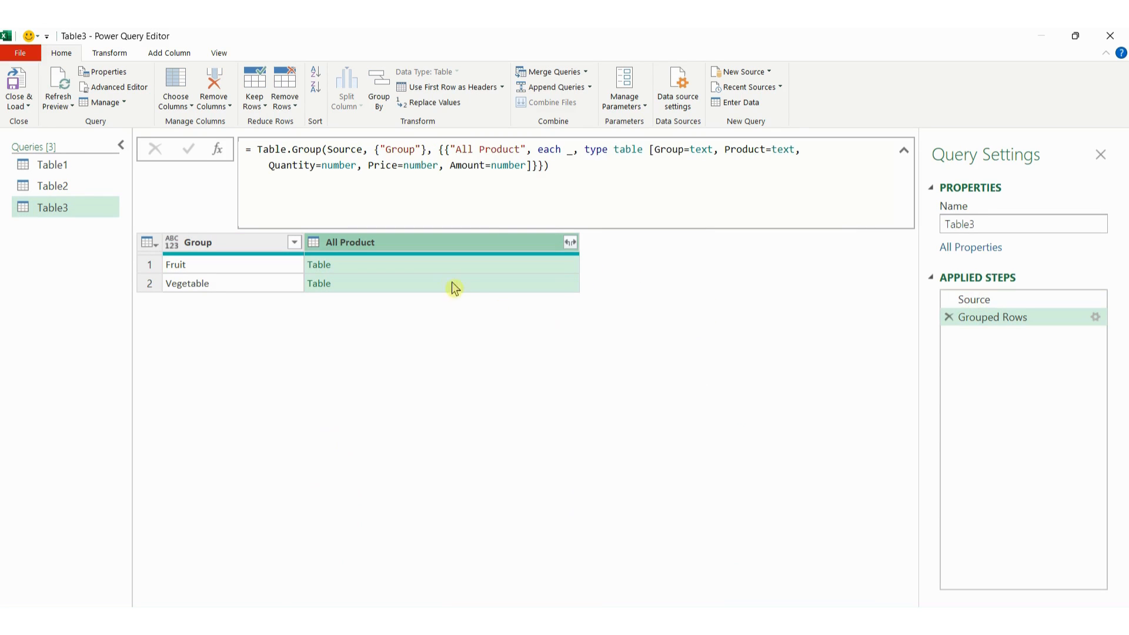
Step: Preview the nested table of the Fruit row in the All Product column and examine its rows
{"action": "left_click", "coordinate": [443, 265]}
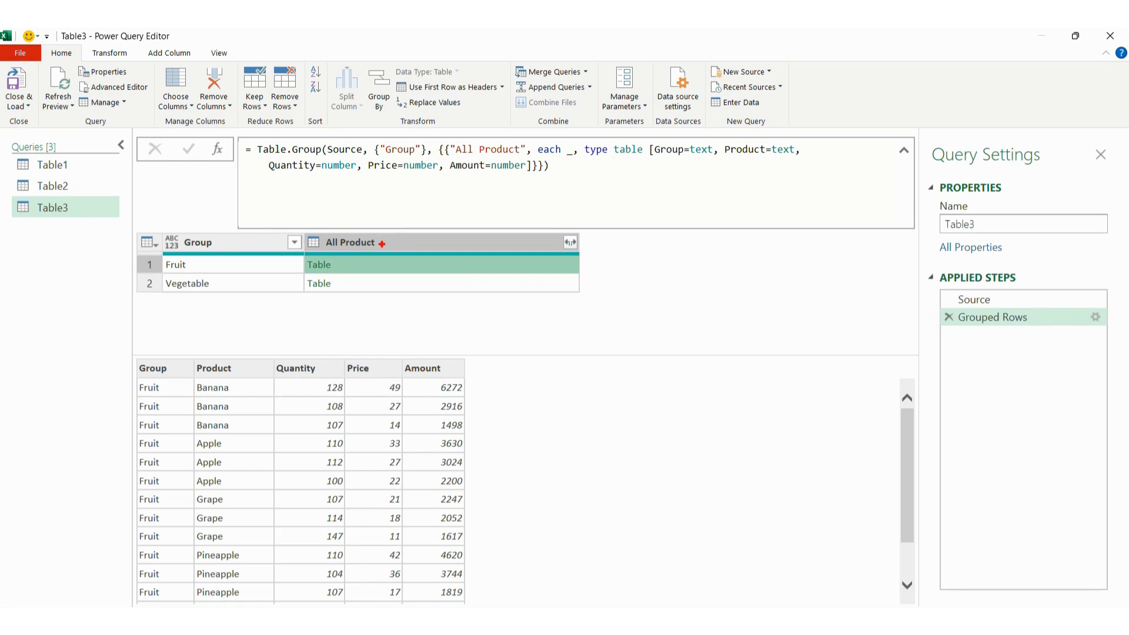
{"action": "mouse_move", "coordinate": [304, 232]}
{"action": "left_mouse_down"}
{"action": "mouse_move", "coordinate": [327, 253]}
{"action": "mouse_move", "coordinate": [378, 251]}
{"action": "mouse_move", "coordinate": [359, 284]}
{"action": "left_mouse_up"}
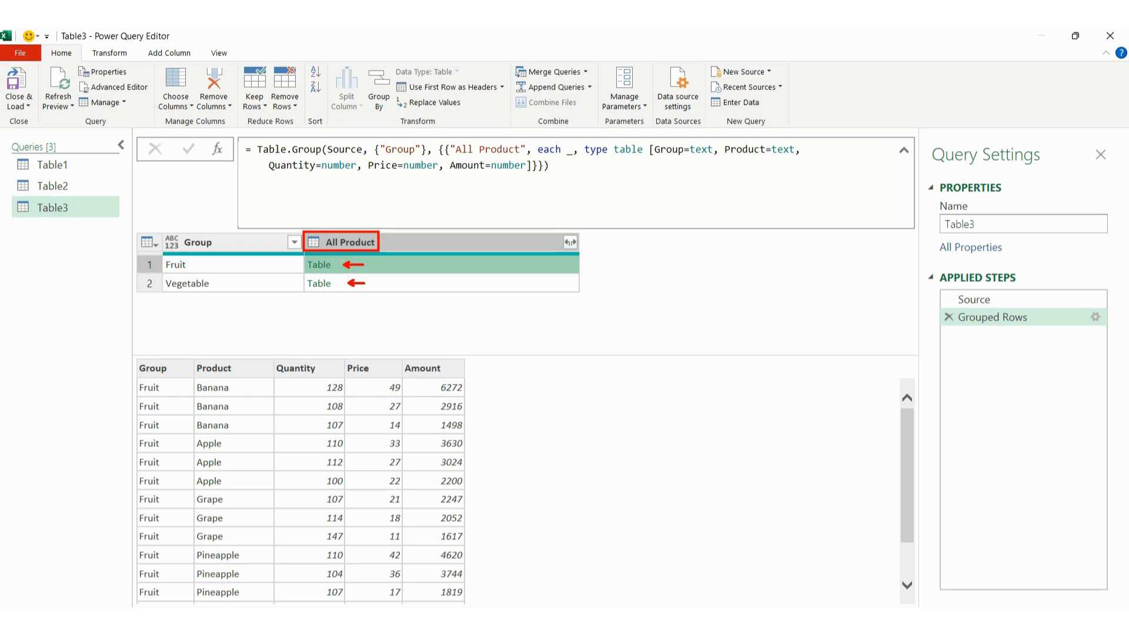
{"action": "mouse_move", "coordinate": [134, 355]}
{"action": "left_mouse_down"}
{"action": "mouse_move", "coordinate": [136, 452]}
{"action": "mouse_move", "coordinate": [178, 508]}
{"action": "mouse_move", "coordinate": [363, 539]}
{"action": "mouse_move", "coordinate": [465, 539]}
{"action": "left_mouse_up"}
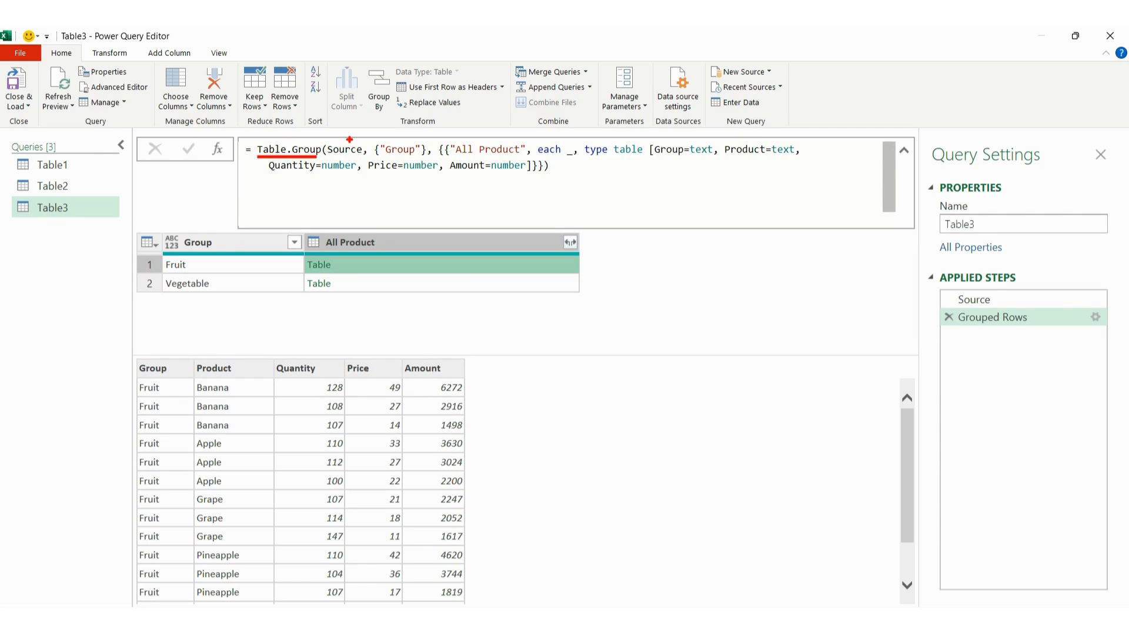
Step: Examine how the Table.Group arguments Source, "Group" and "All Product" correspond to the previous step and the resulting columns
{"action": "left_click_drag", "start_coordinate": [349, 140], "coordinate": [355, 122]}
{"action": "left_click_drag", "start_coordinate": [943, 287], "coordinate": [1000, 309]}
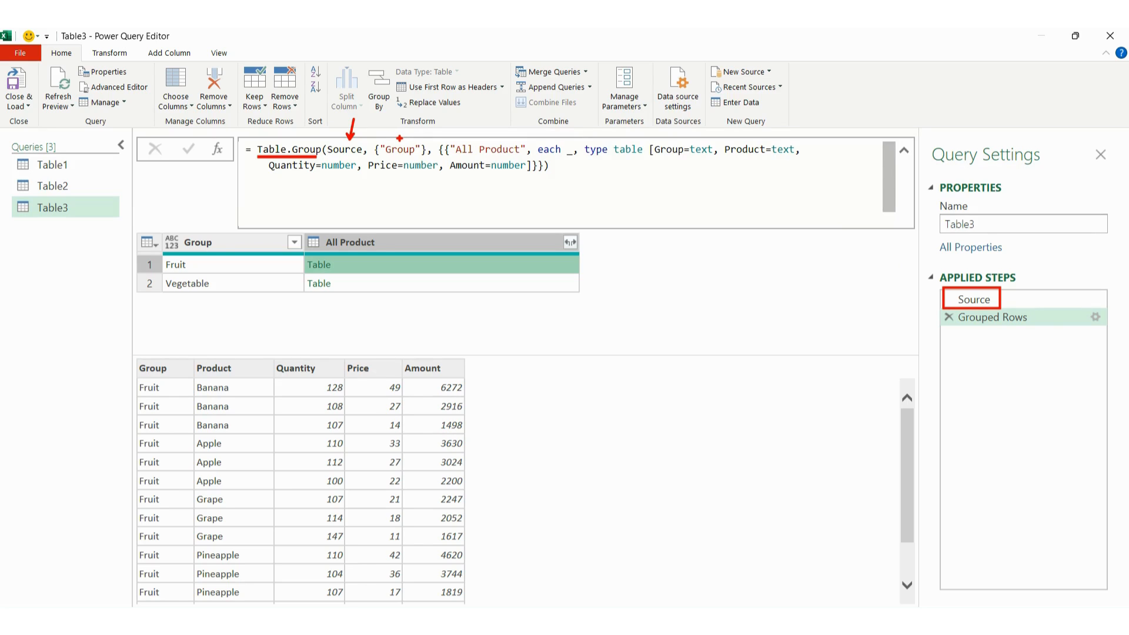
{"action": "left_click_drag", "start_coordinate": [400, 138], "coordinate": [406, 116]}
{"action": "mouse_move", "coordinate": [173, 244]}
{"action": "left_mouse_down"}
{"action": "mouse_move", "coordinate": [238, 234]}
{"action": "mouse_move", "coordinate": [180, 256]}
{"action": "left_mouse_up"}
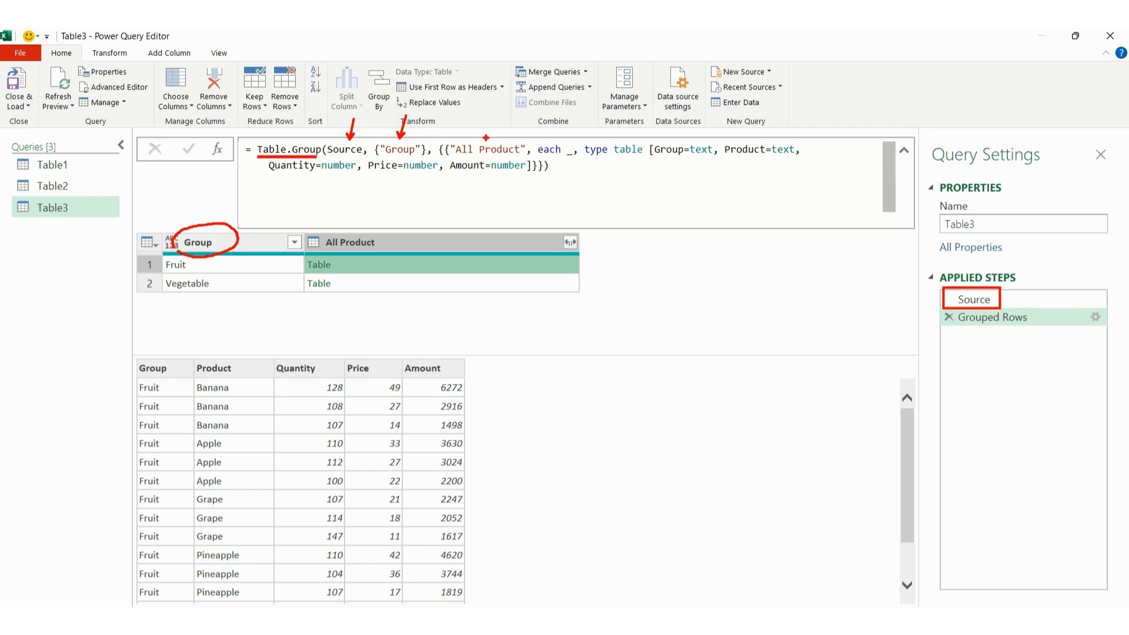
{"action": "mouse_move", "coordinate": [447, 136]}
{"action": "left_mouse_down"}
{"action": "mouse_move", "coordinate": [470, 156]}
{"action": "mouse_move", "coordinate": [518, 155]}
{"action": "left_mouse_up"}
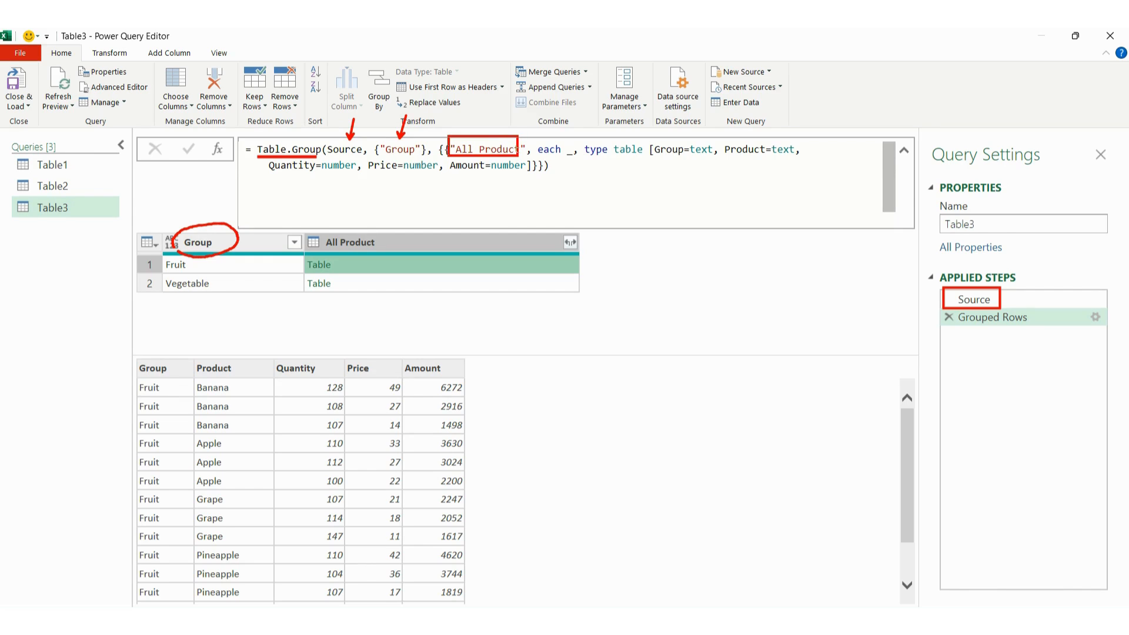
{"action": "mouse_move", "coordinate": [306, 229]}
{"action": "left_mouse_down"}
{"action": "mouse_move", "coordinate": [335, 249]}
{"action": "mouse_move", "coordinate": [379, 248]}
{"action": "left_mouse_up"}
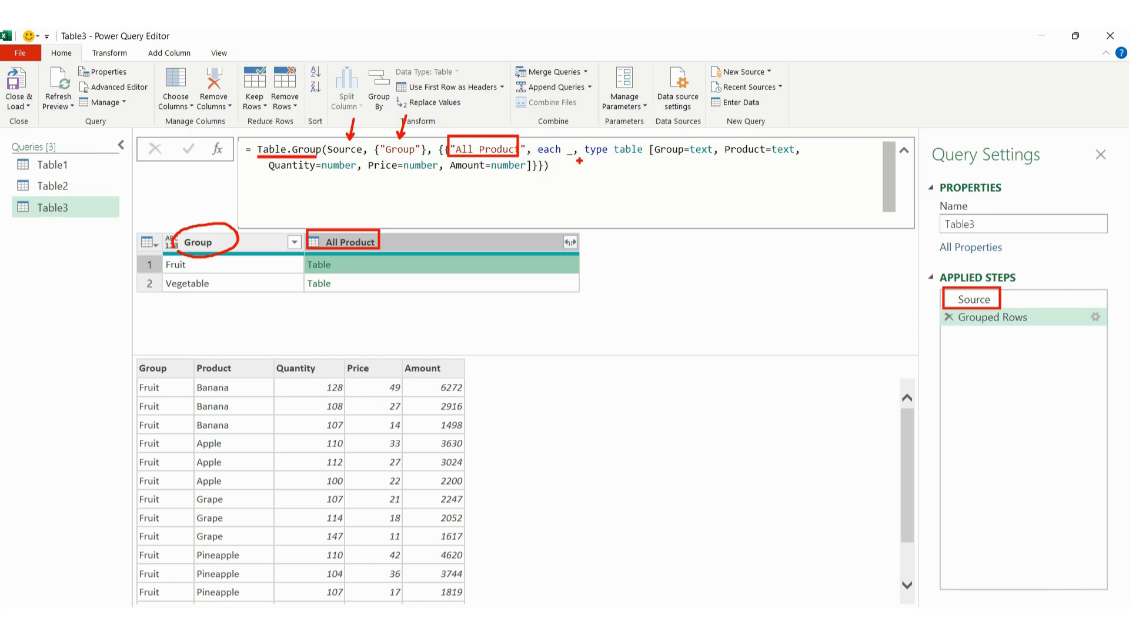
Step: Examine how each _ in the formula relates to the Source step and the rows of the nested table
{"action": "left_click_drag", "start_coordinate": [580, 160], "coordinate": [739, 162]}
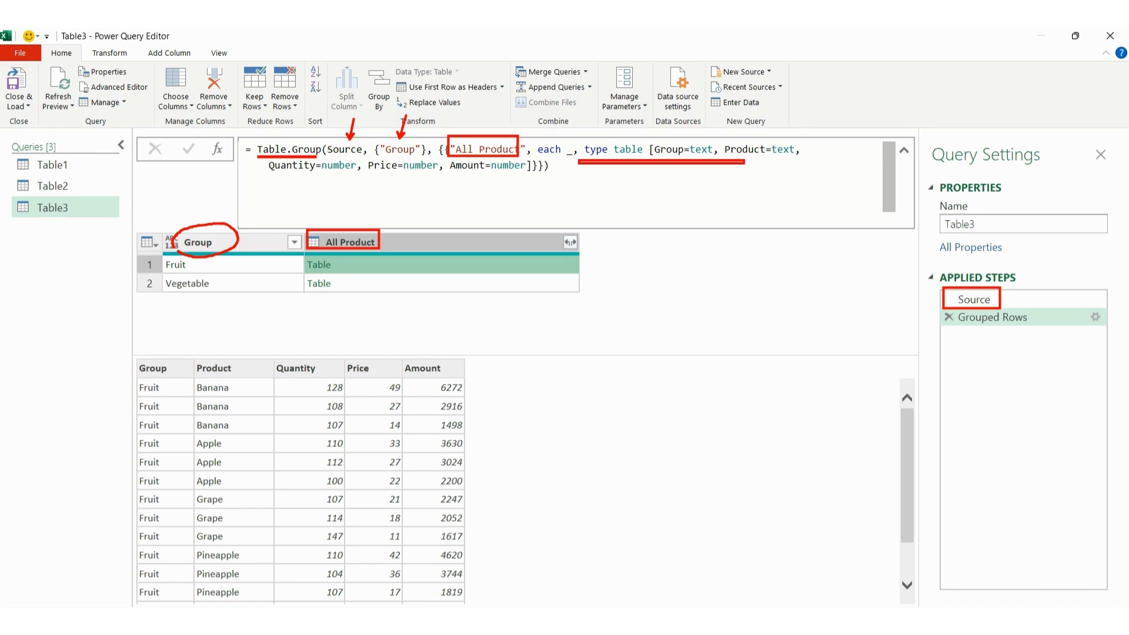
{"action": "left_click_drag", "start_coordinate": [580, 164], "coordinate": [531, 136]}
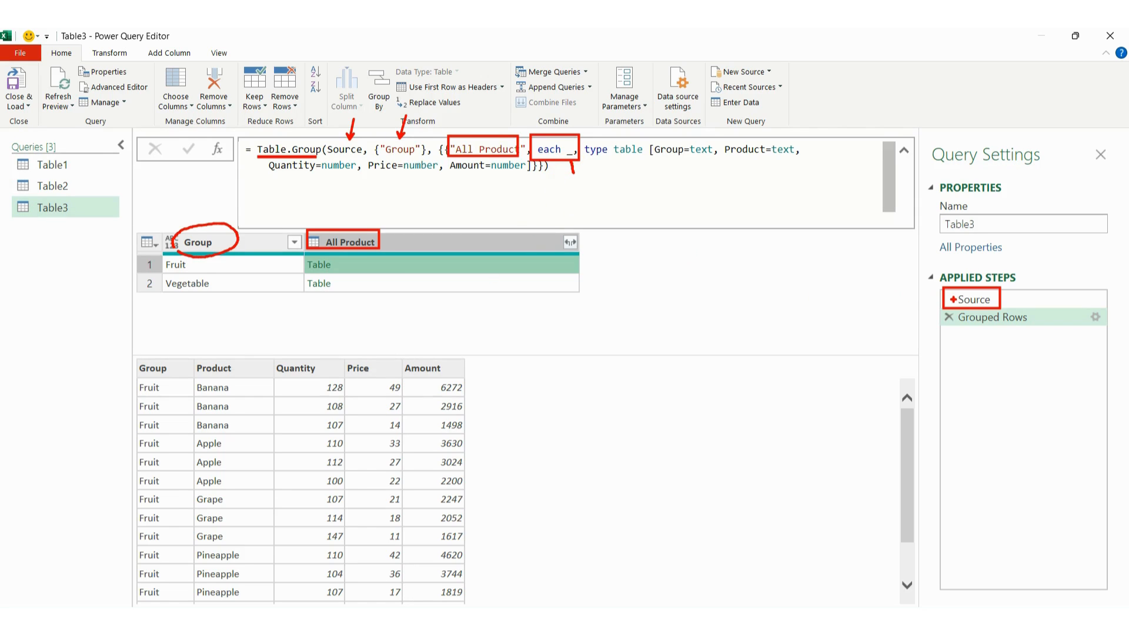
{"action": "left_click_drag", "start_coordinate": [953, 299], "coordinate": [932, 299]}
{"action": "mouse_move", "coordinate": [135, 358]}
{"action": "left_mouse_down"}
{"action": "mouse_move", "coordinate": [165, 470]}
{"action": "mouse_move", "coordinate": [467, 556]}
{"action": "left_mouse_up"}
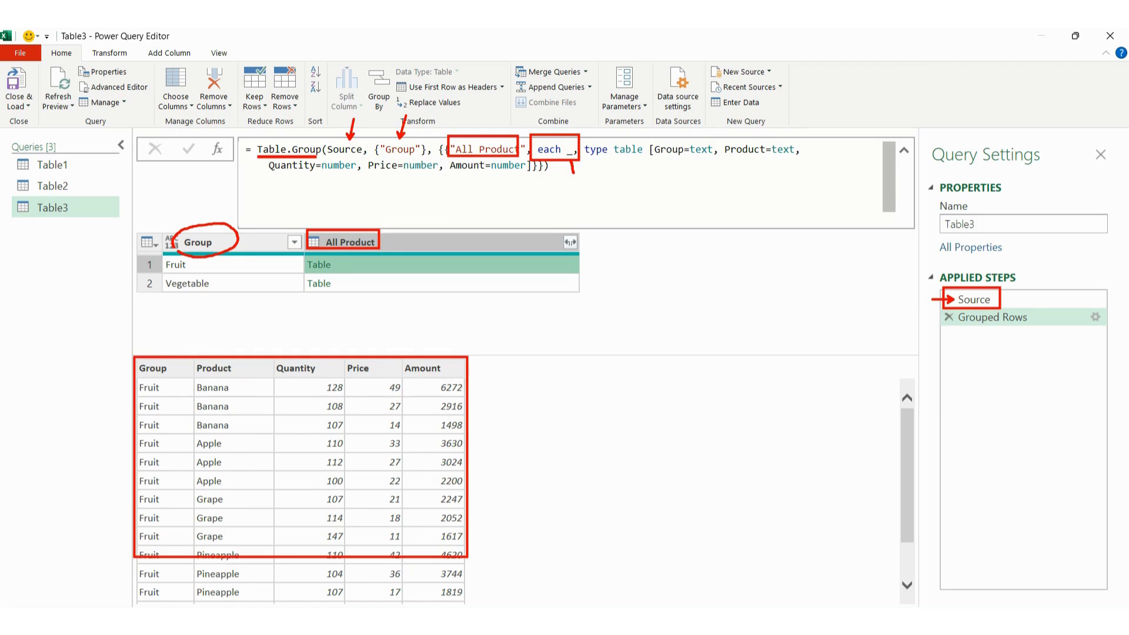
{"action": "key", "text": "e"}
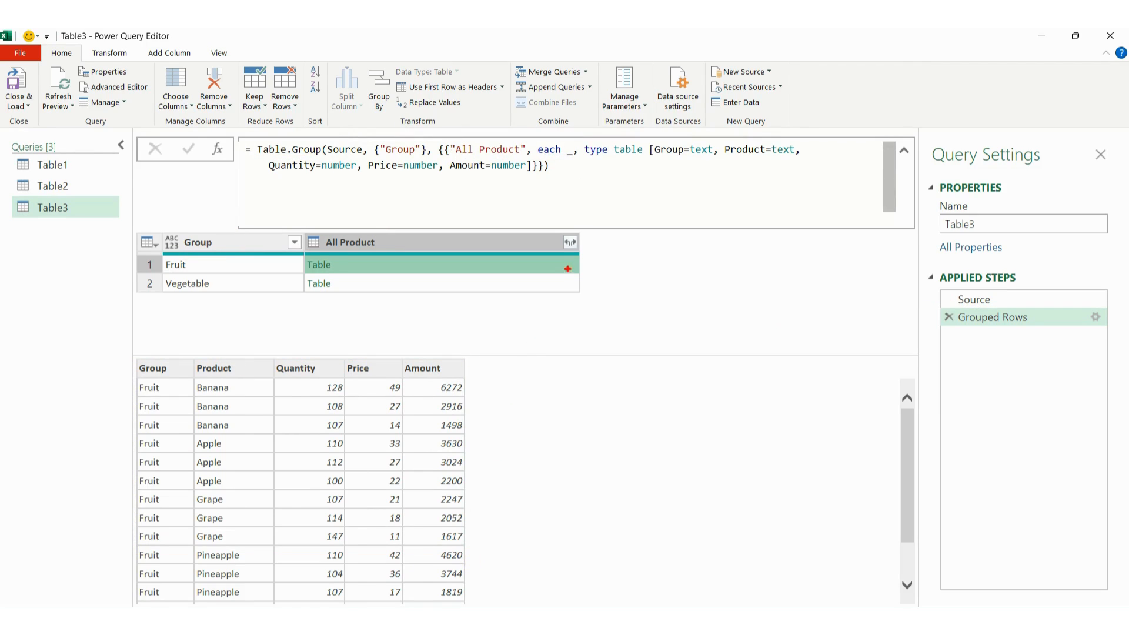
Step: Examine the type table part of the formula, which declares the text and number types of the nested columns
{"action": "mouse_move", "coordinate": [581, 137]}
{"action": "left_mouse_down"}
{"action": "mouse_move", "coordinate": [776, 170]}
{"action": "mouse_move", "coordinate": [828, 160]}
{"action": "left_mouse_up"}
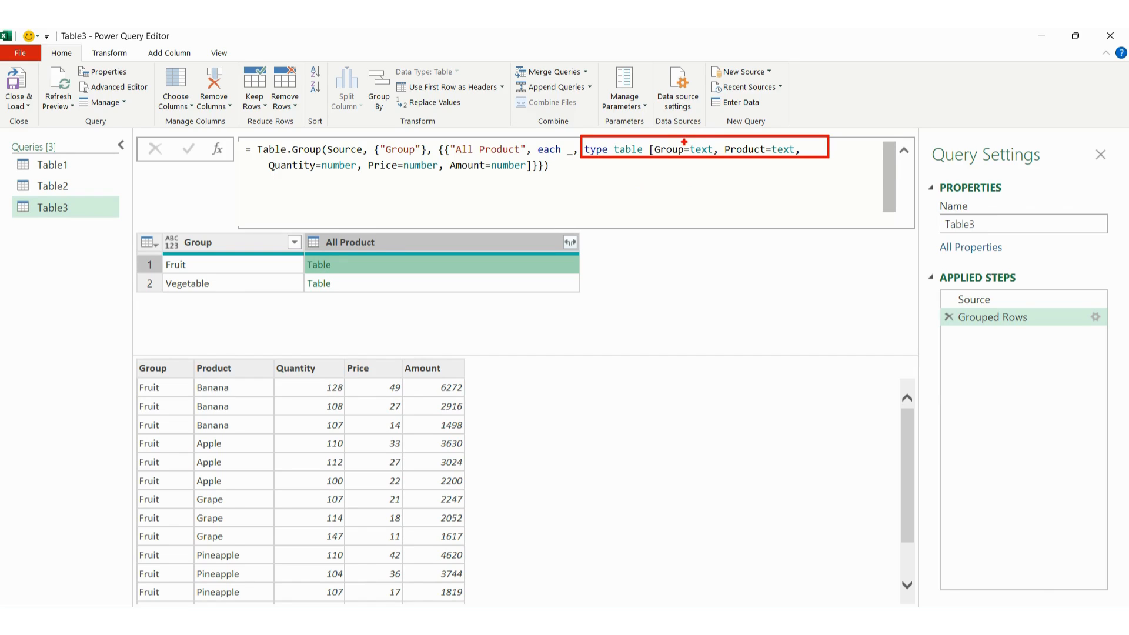
{"action": "left_click_drag", "start_coordinate": [684, 142], "coordinate": [690, 128]}
{"action": "left_click_drag", "start_coordinate": [764, 140], "coordinate": [771, 125]}
{"action": "left_click_drag", "start_coordinate": [267, 176], "coordinate": [529, 174]}
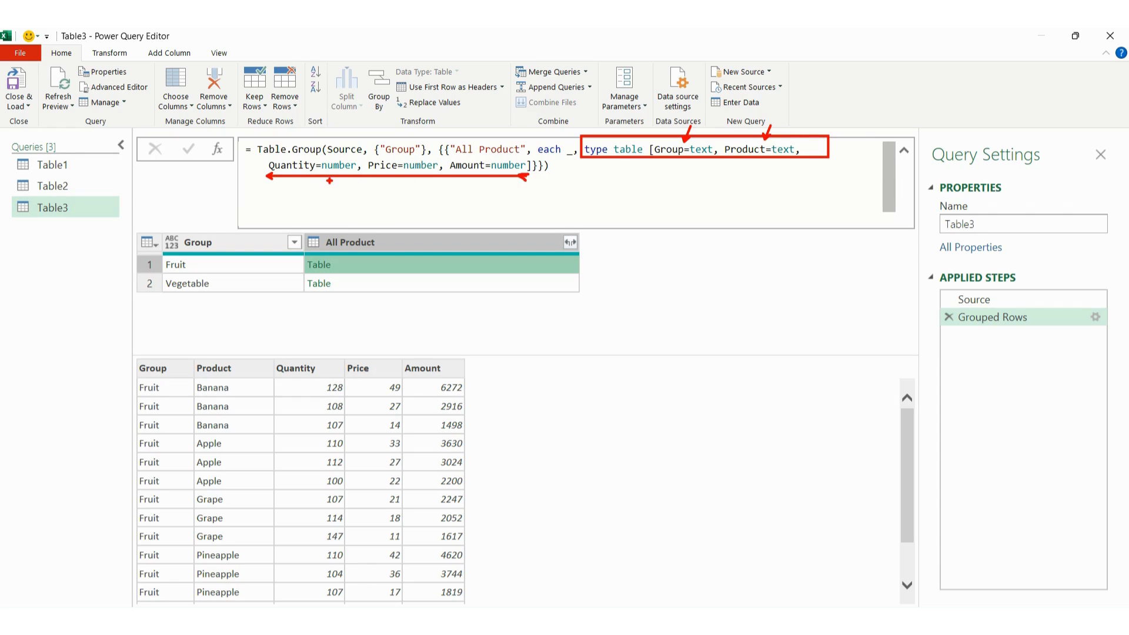
{"action": "left_click_drag", "start_coordinate": [328, 180], "coordinate": [416, 179]}
{"action": "key", "text": "Escape"}
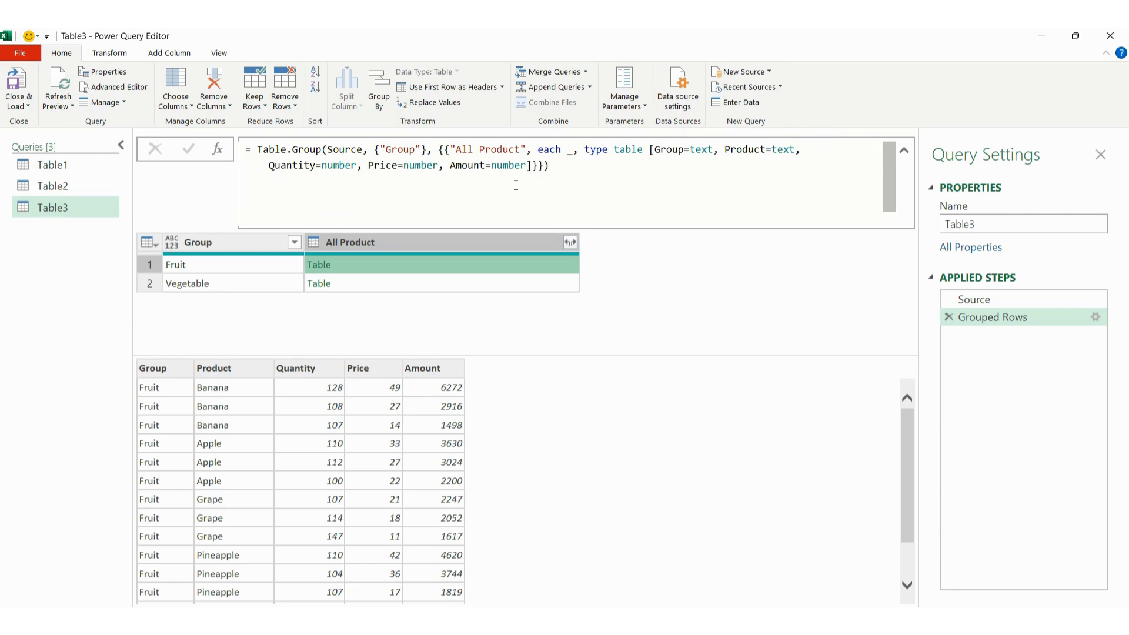
Step: Break the Table.Group formula so the "All Product" list and the final closing brackets each start on their own line
{"action": "left_click", "coordinate": [446, 151]}
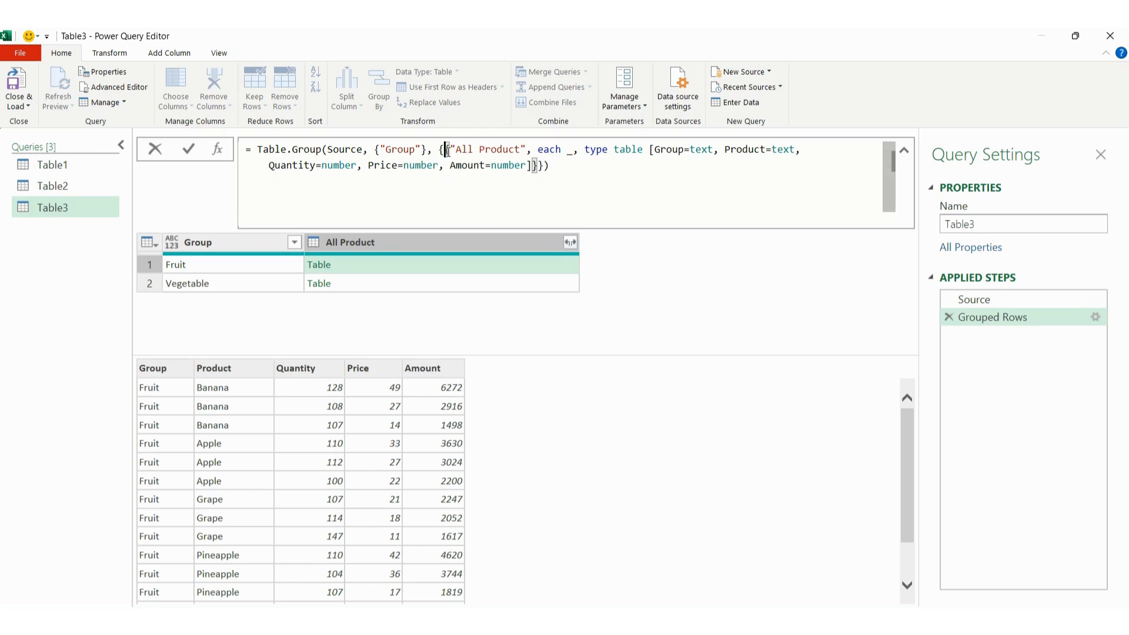
{"action": "key", "text": "shift+Return"}
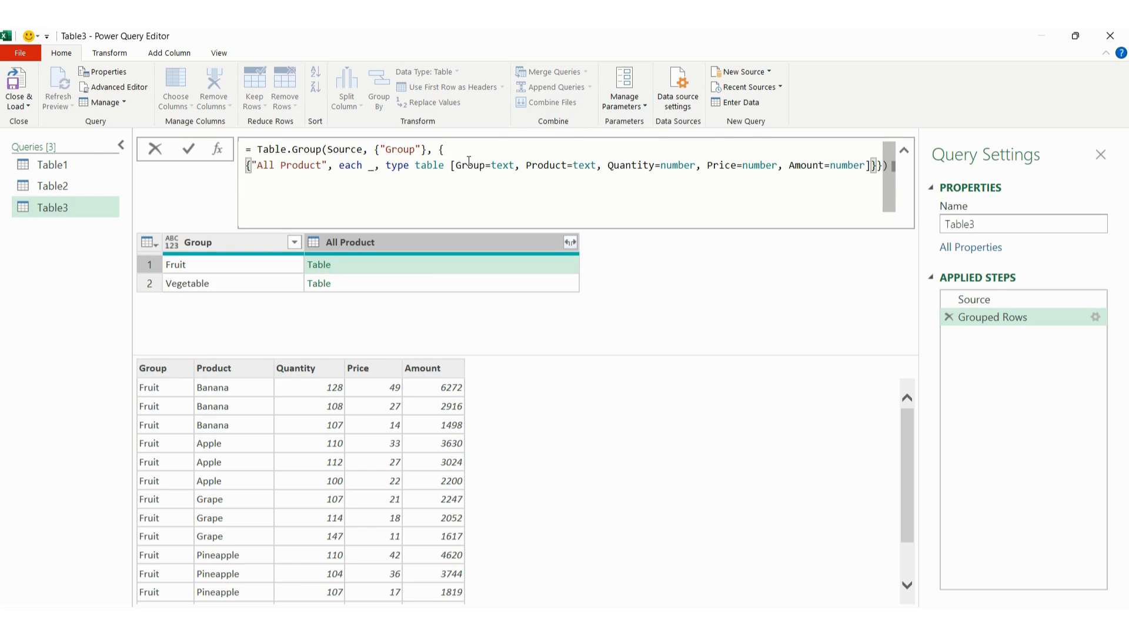
{"action": "left_click", "coordinate": [877, 166]}
{"action": "key", "text": "shift+Return"}
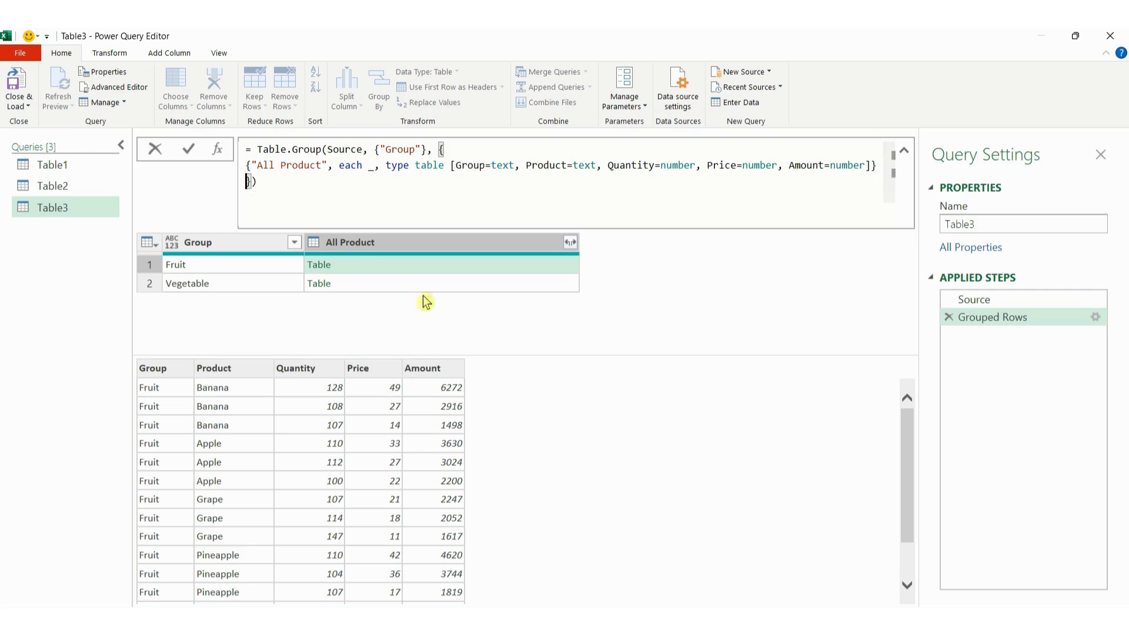
{"action": "left_click", "coordinate": [268, 187]}
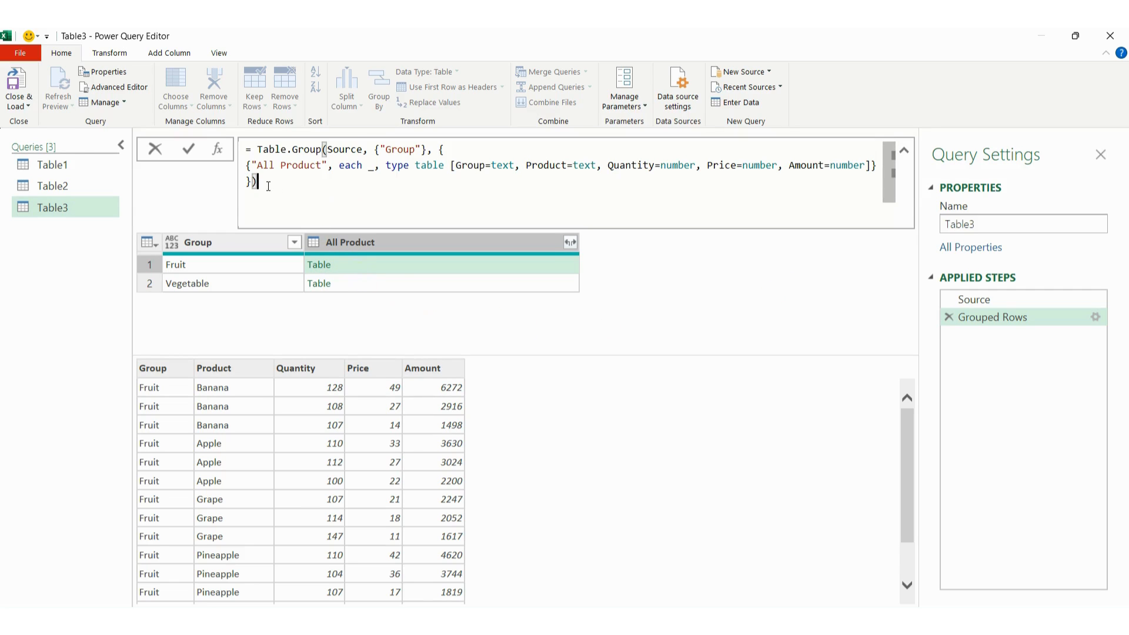
{"action": "left_click", "coordinate": [247, 181]}
Step: Remove the type table definition and its preceding comma after each _, and apply the shortened formula
{"action": "left_click_drag", "start_coordinate": [386, 165], "coordinate": [872, 165]}
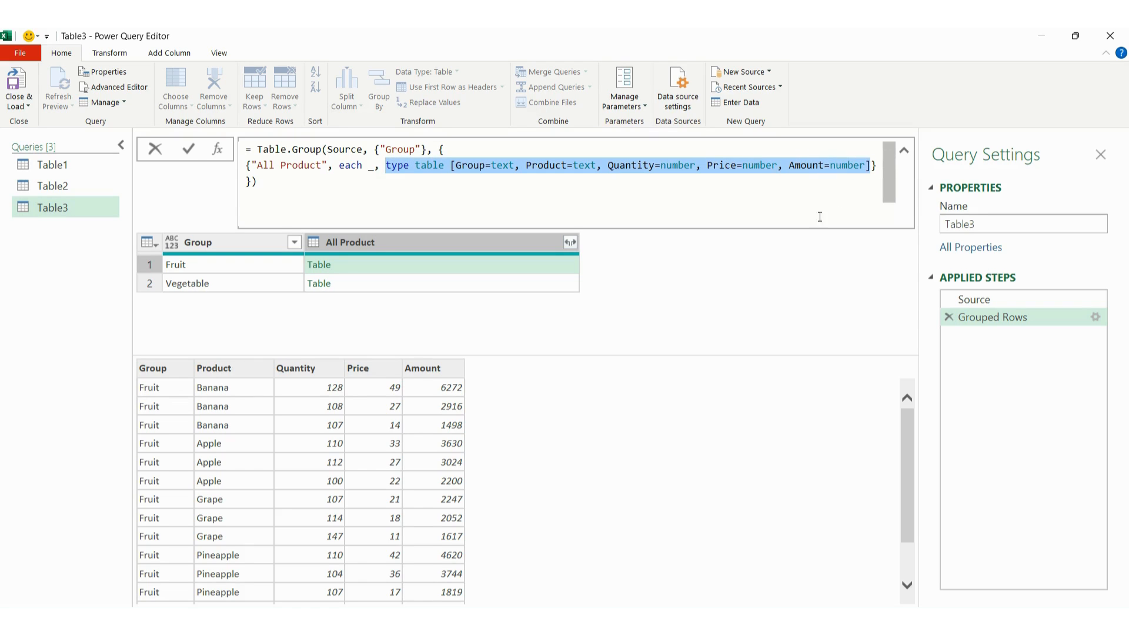
{"action": "key", "text": "Delete"}
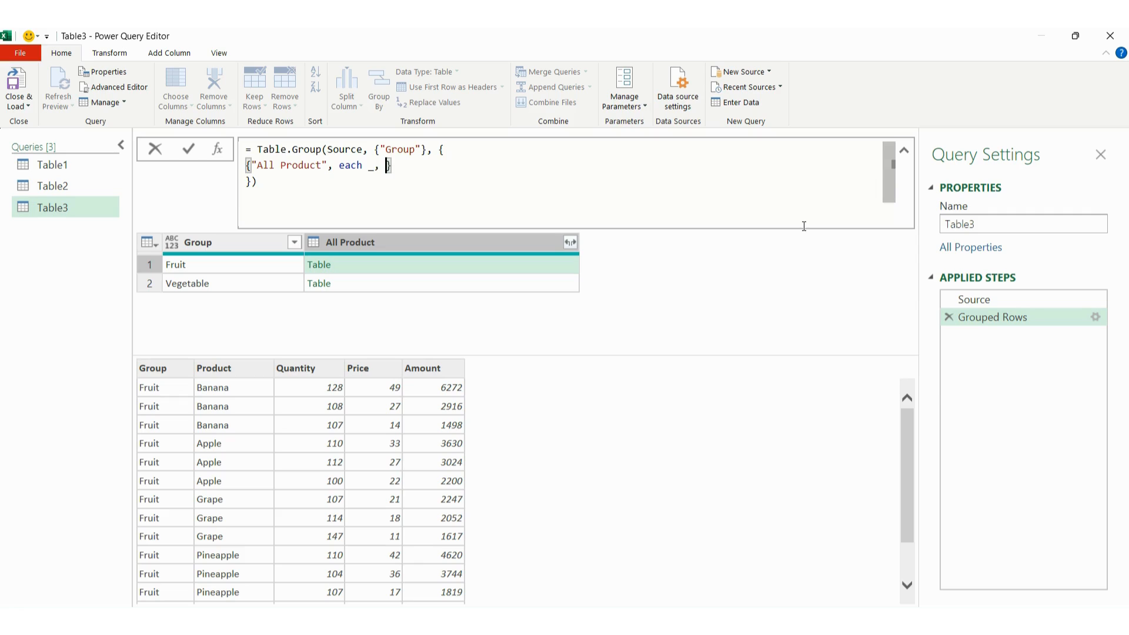
{"action": "key", "text": "BackSpace"}
{"action": "key", "text": "BackSpace"}
{"action": "key", "text": "Down"}
{"action": "key", "text": "Return"}
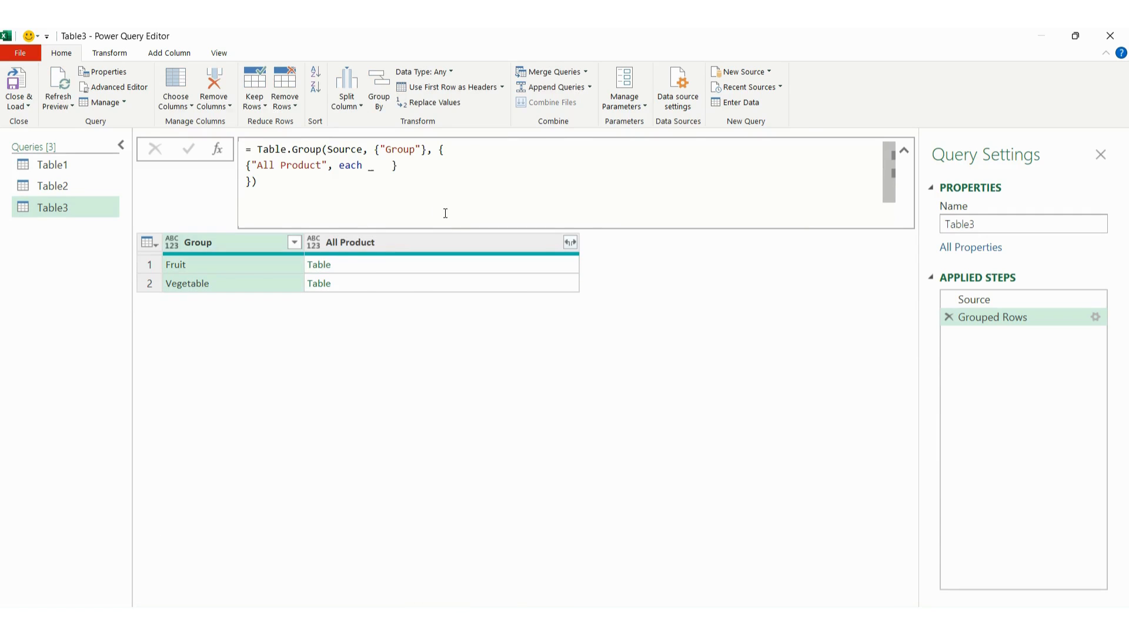
Step: Preview the Fruit row's nested table again and examine what each _ returns, focusing on its Product column
{"action": "left_click", "coordinate": [344, 266]}
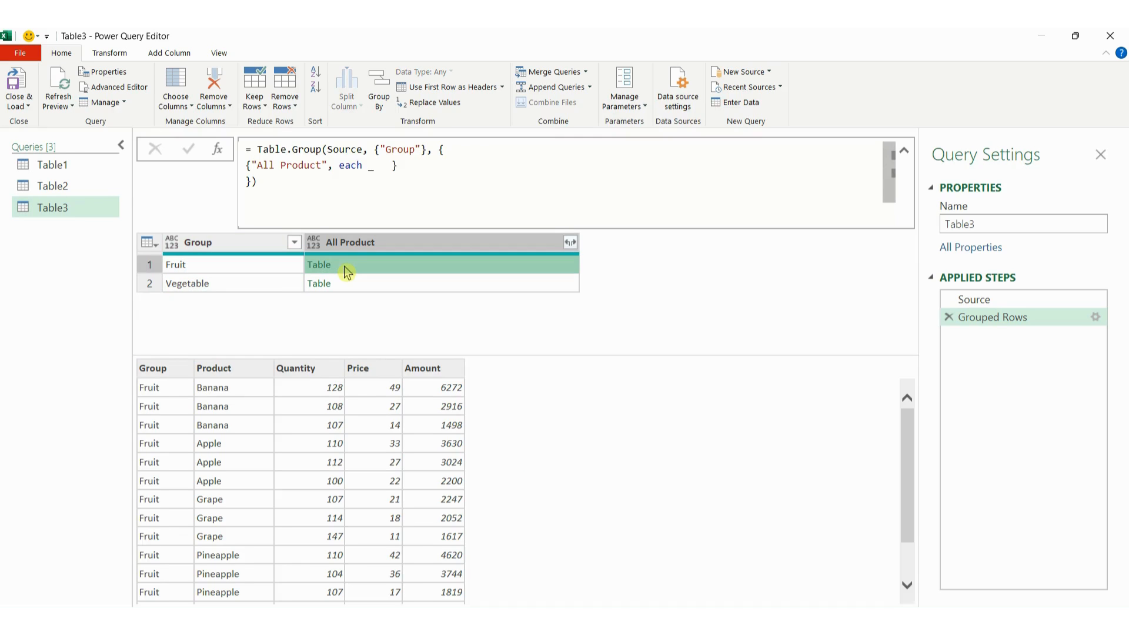
{"action": "key", "text": "ctrl+2"}
{"action": "left_click_drag", "start_coordinate": [129, 356], "coordinate": [484, 525]}
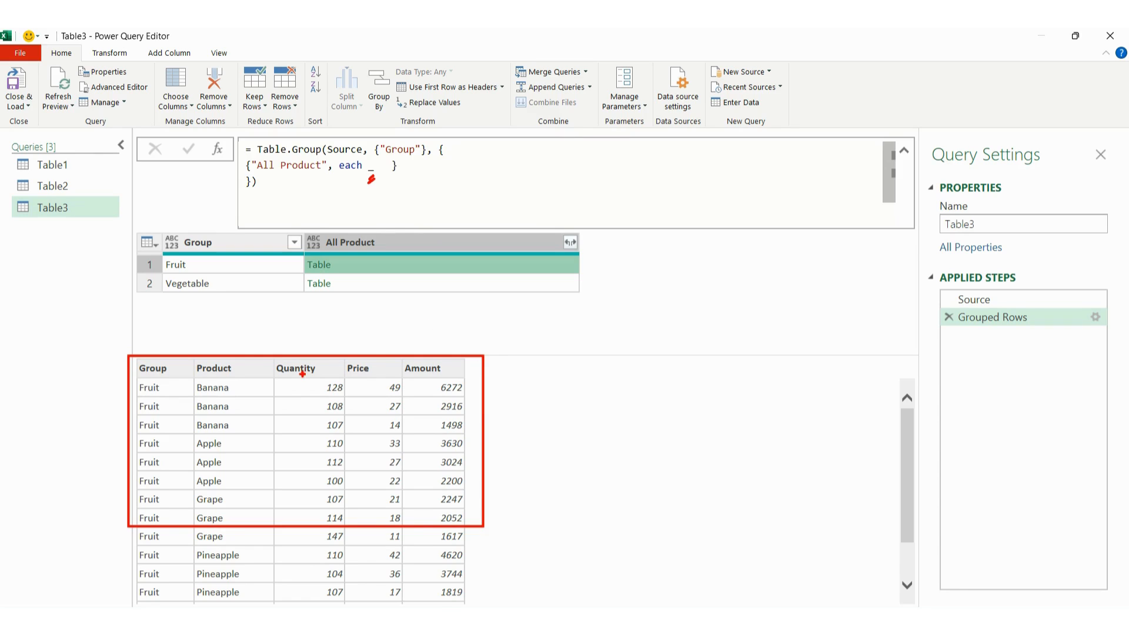
{"action": "key", "text": "Escape"}
{"action": "key", "text": "ctrl+2"}
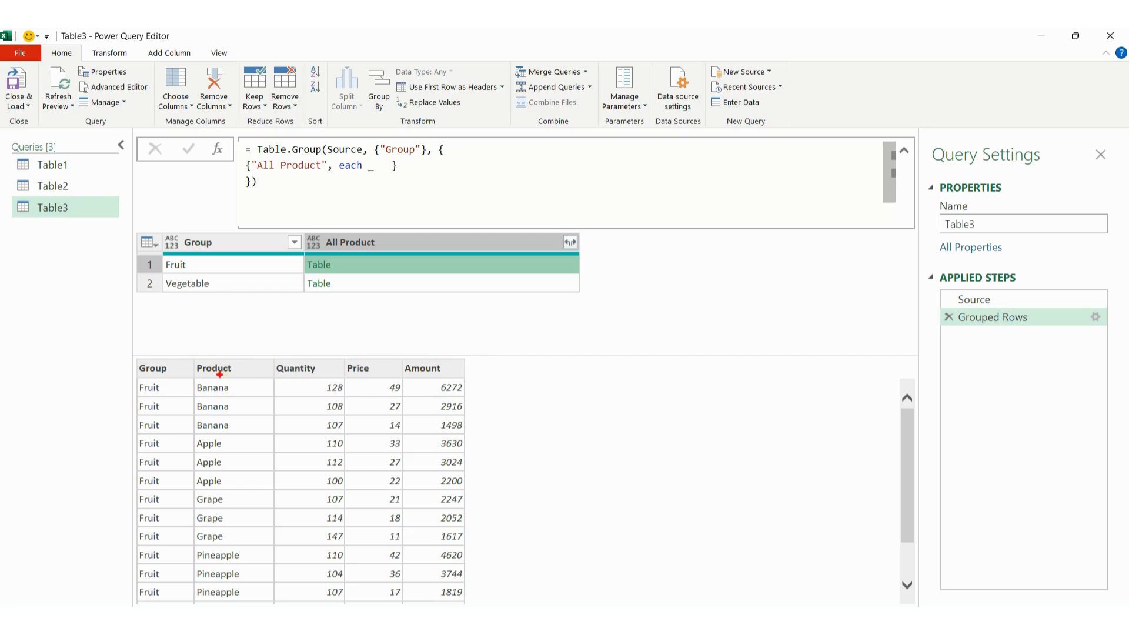
{"action": "mouse_move", "coordinate": [192, 357]}
{"action": "left_mouse_down"}
{"action": "mouse_move", "coordinate": [194, 400]}
{"action": "mouse_move", "coordinate": [265, 511]}
{"action": "left_mouse_up"}
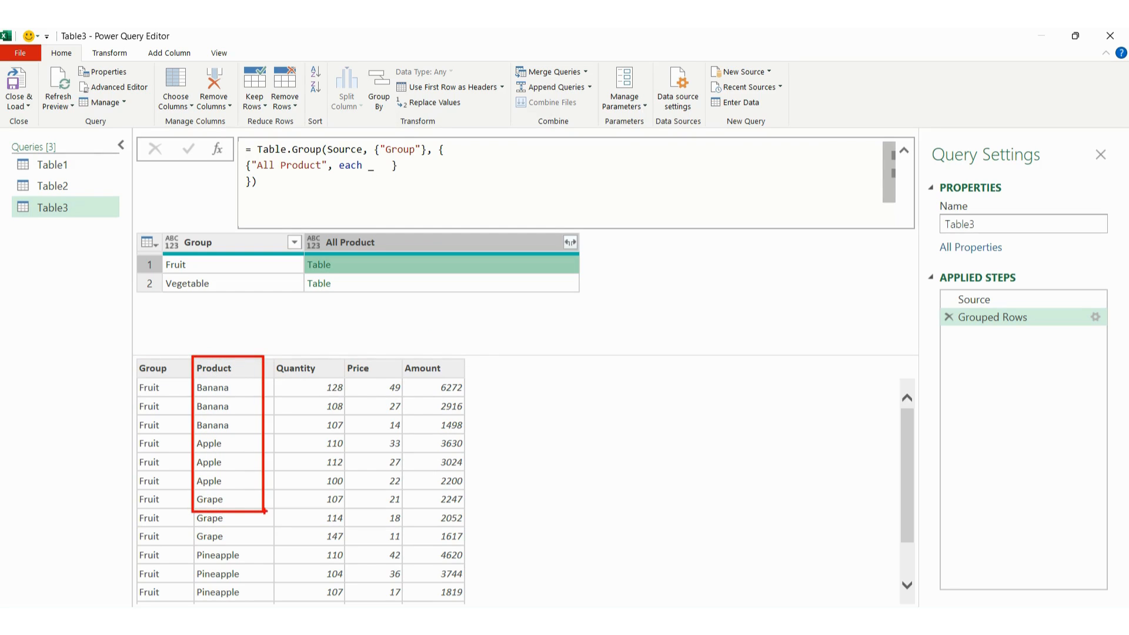
Step: Append [Product] to the underscore after each in the "All Product" aggregation, and apply the formula
{"action": "key", "text": "Escape"}
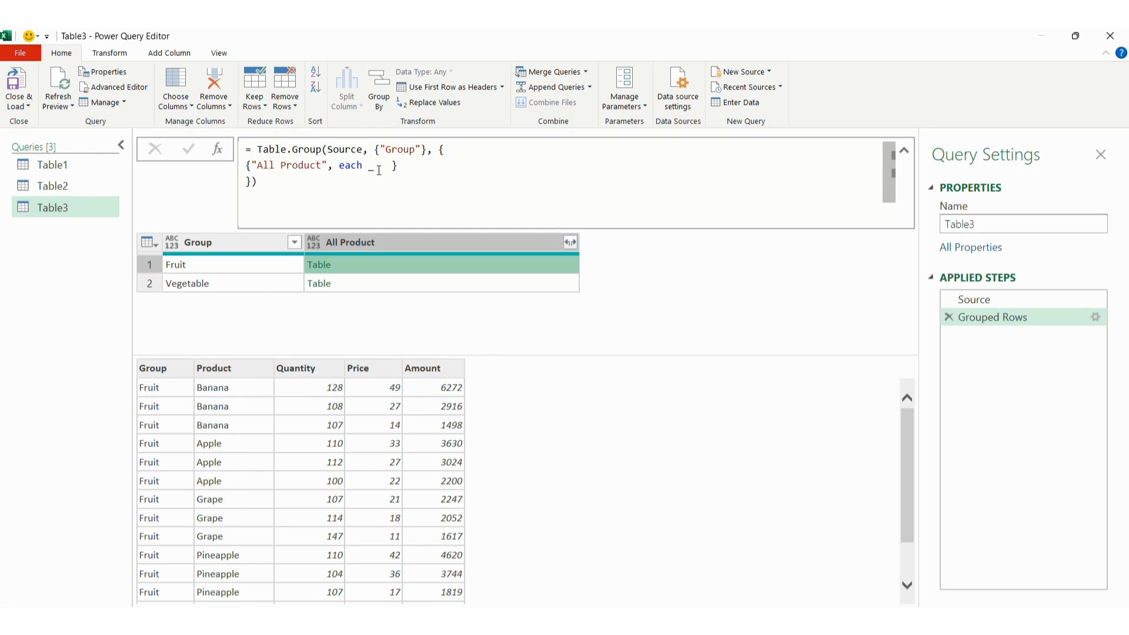
{"action": "left_click", "coordinate": [379, 167]}
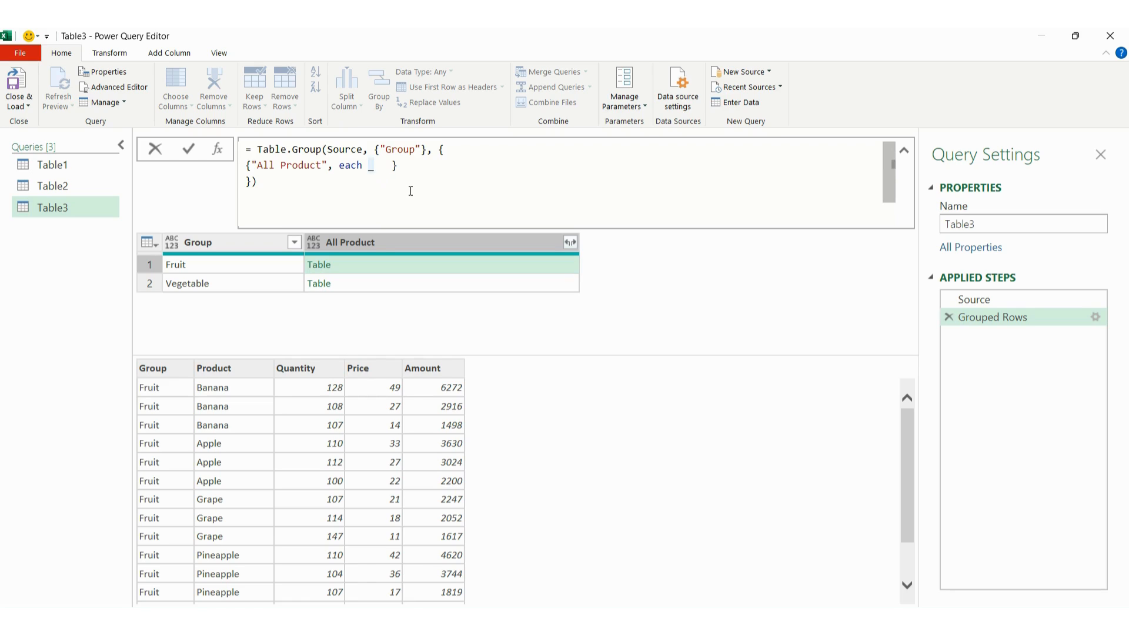
{"action": "type", "text": "[Product"}
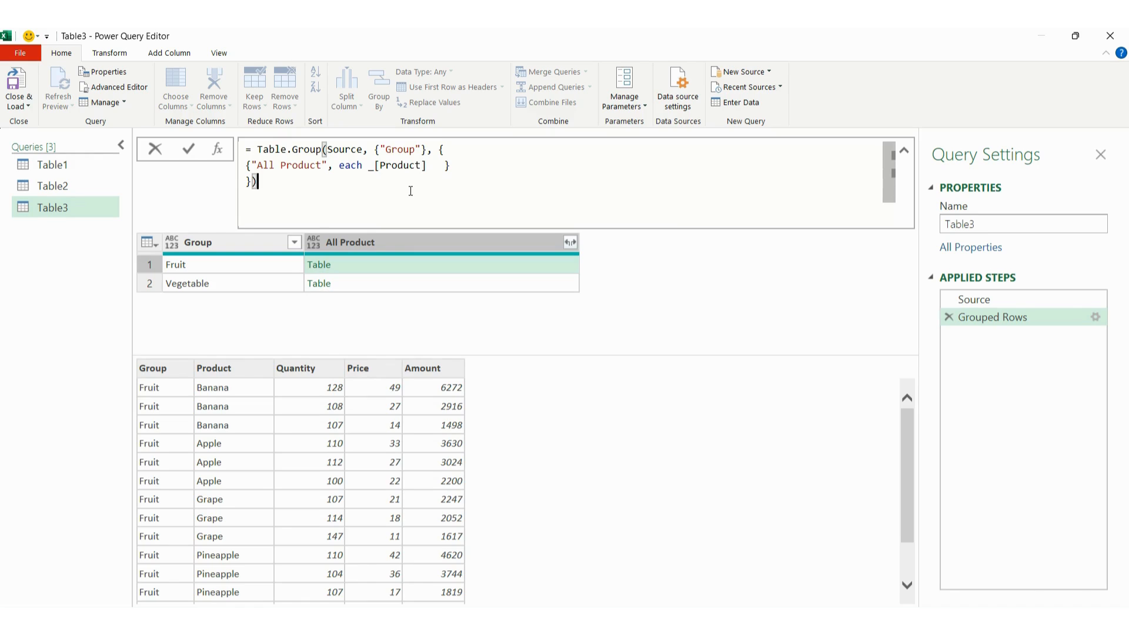
{"action": "key", "text": "Return"}
Step: Preview the Fruit and Vegetable rows' lists in the All Product column and examine what each _[Product] returns
{"action": "left_click", "coordinate": [398, 261]}
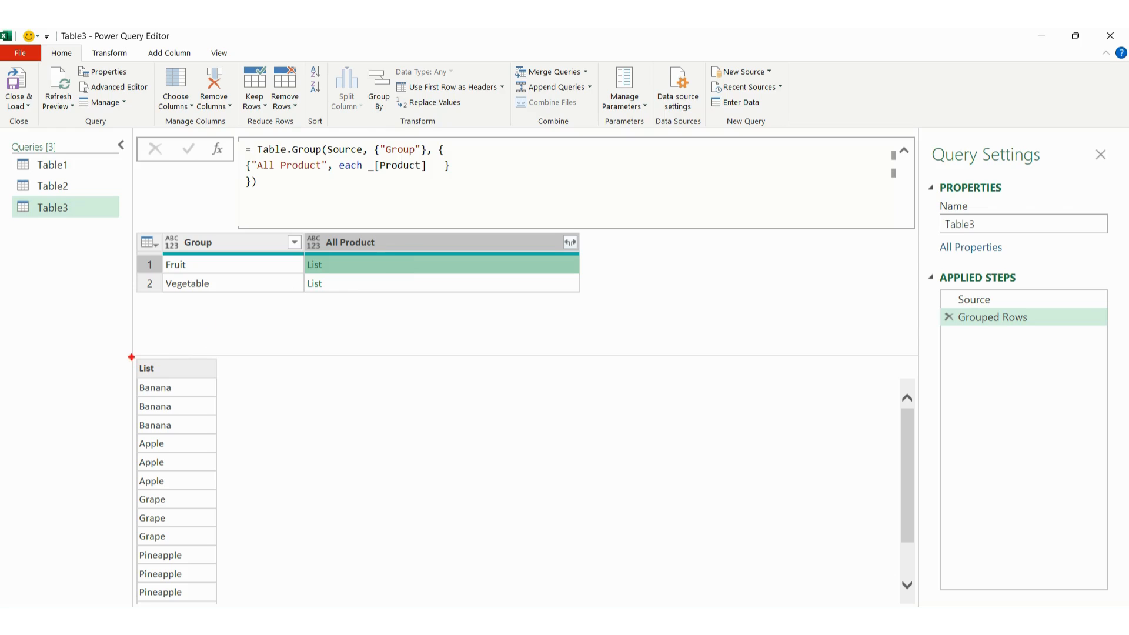
{"action": "mouse_move", "coordinate": [132, 357]}
{"action": "left_mouse_down"}
{"action": "mouse_move", "coordinate": [146, 513]}
{"action": "mouse_move", "coordinate": [219, 563]}
{"action": "left_mouse_up"}
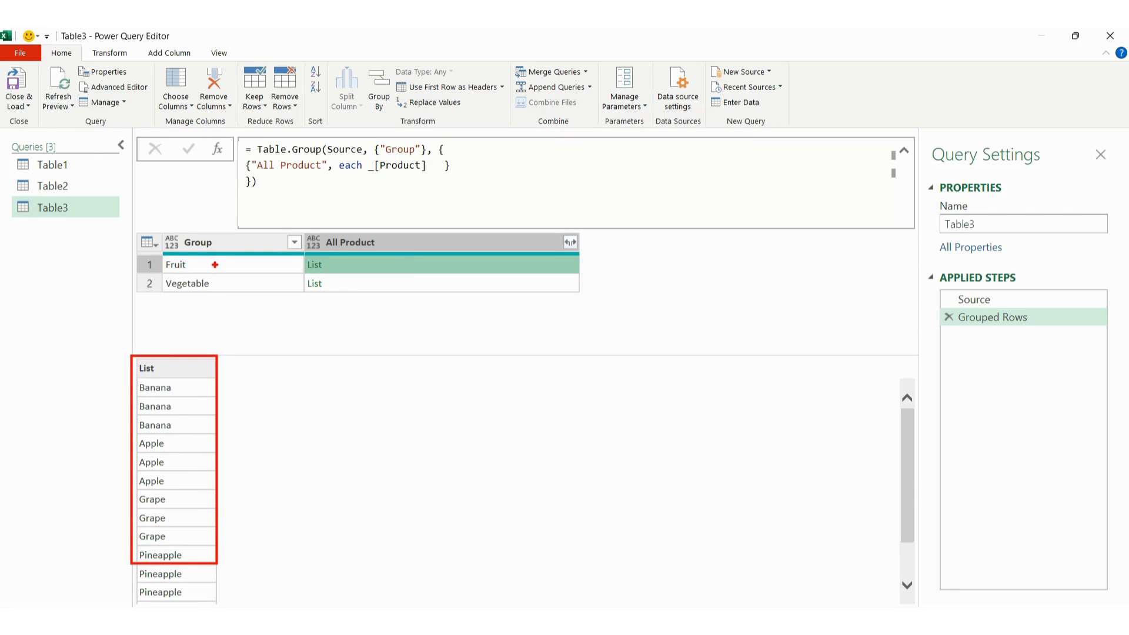
{"action": "left_click_drag", "start_coordinate": [214, 265], "coordinate": [220, 261]}
{"action": "left_click_drag", "start_coordinate": [185, 391], "coordinate": [204, 381]}
{"action": "key", "text": "Escape"}
{"action": "left_click", "coordinate": [241, 287]}
{"action": "left_click", "coordinate": [351, 291]}
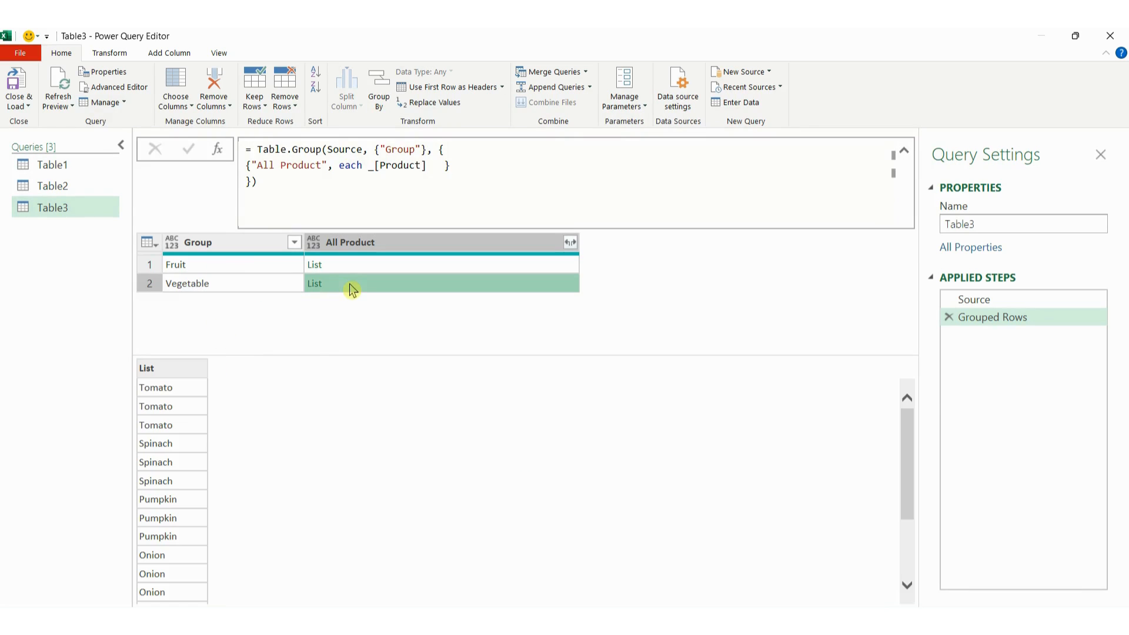
{"action": "key", "text": "ctrl+2"}
{"action": "mouse_move", "coordinate": [127, 355]}
{"action": "left_mouse_down"}
{"action": "mouse_move", "coordinate": [127, 420]}
{"action": "mouse_move", "coordinate": [224, 567]}
{"action": "left_mouse_up"}
{"action": "key", "text": "Escape"}
{"action": "key", "text": "ctrl+2"}
{"action": "left_click_drag", "start_coordinate": [373, 178], "coordinate": [377, 190]}
{"action": "key", "text": "Escape"}
Step: Remove the underscore before [Product], apply the formula, and check the Fruit row's list for repeated products
{"action": "double_click", "coordinate": [394, 165]}
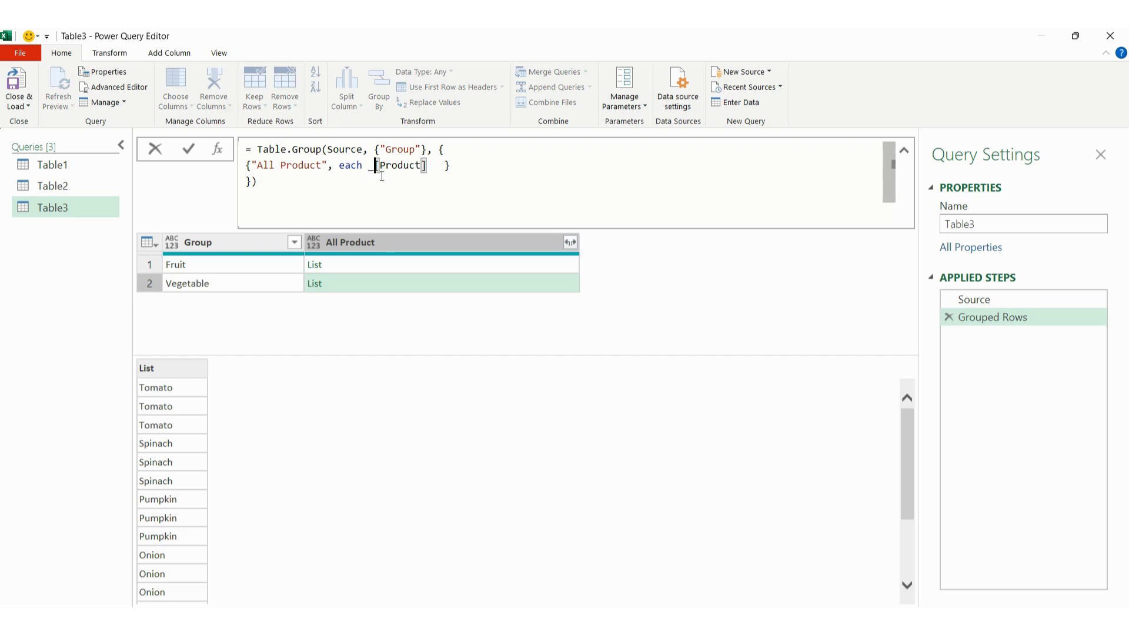
{"action": "key", "text": "BackSpace"}
{"action": "left_click", "coordinate": [395, 196]}
{"action": "key", "text": "Return"}
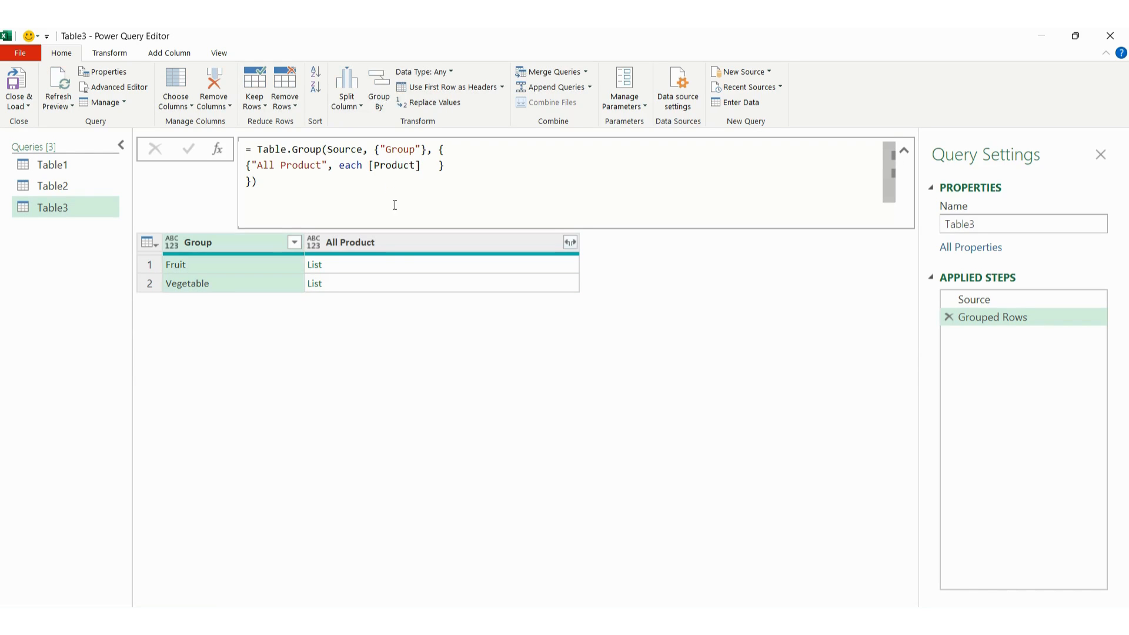
{"action": "left_click", "coordinate": [376, 269]}
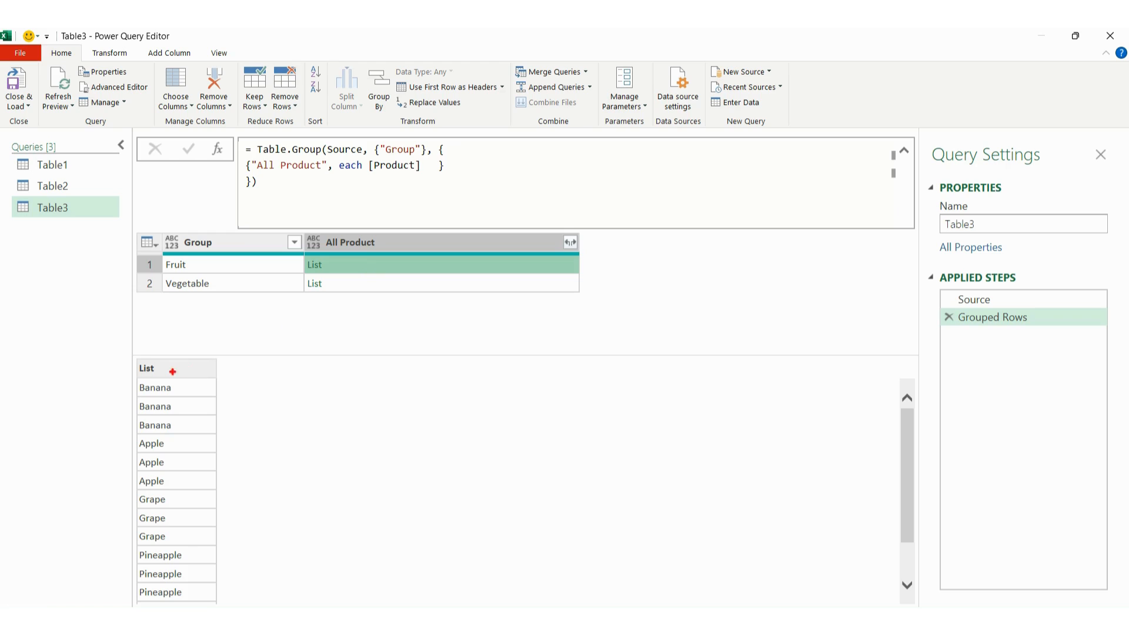
{"action": "mouse_move", "coordinate": [134, 357]}
{"action": "left_mouse_down"}
{"action": "mouse_move", "coordinate": [120, 430]}
{"action": "mouse_move", "coordinate": [170, 530]}
{"action": "mouse_move", "coordinate": [211, 560]}
{"action": "left_mouse_up"}
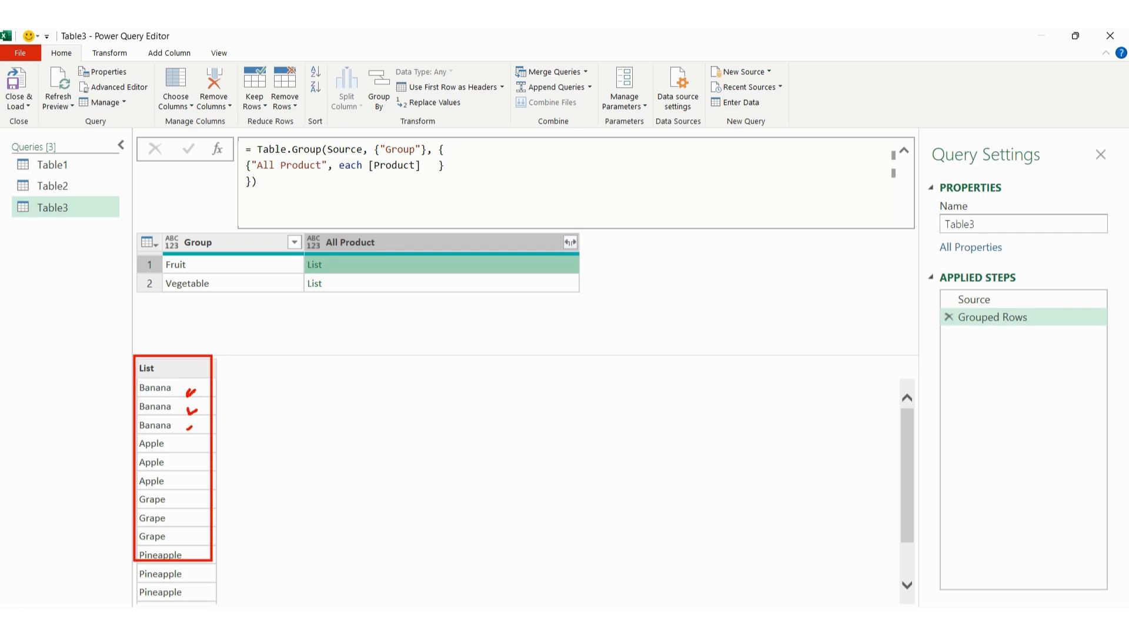
{"action": "left_click_drag", "start_coordinate": [187, 429], "coordinate": [195, 424]}
{"action": "mouse_move", "coordinate": [171, 437]}
{"action": "left_mouse_down"}
{"action": "mouse_move", "coordinate": [180, 485]}
{"action": "mouse_move", "coordinate": [131, 474]}
{"action": "mouse_move", "coordinate": [147, 436]}
{"action": "left_mouse_up"}
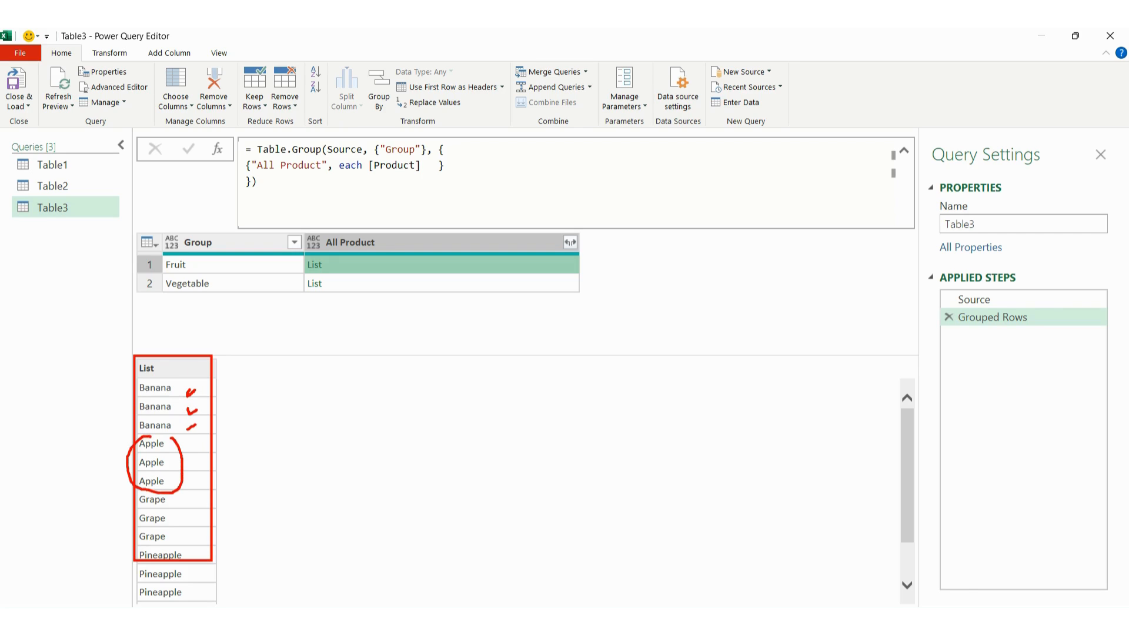
{"action": "key", "text": "Escape"}
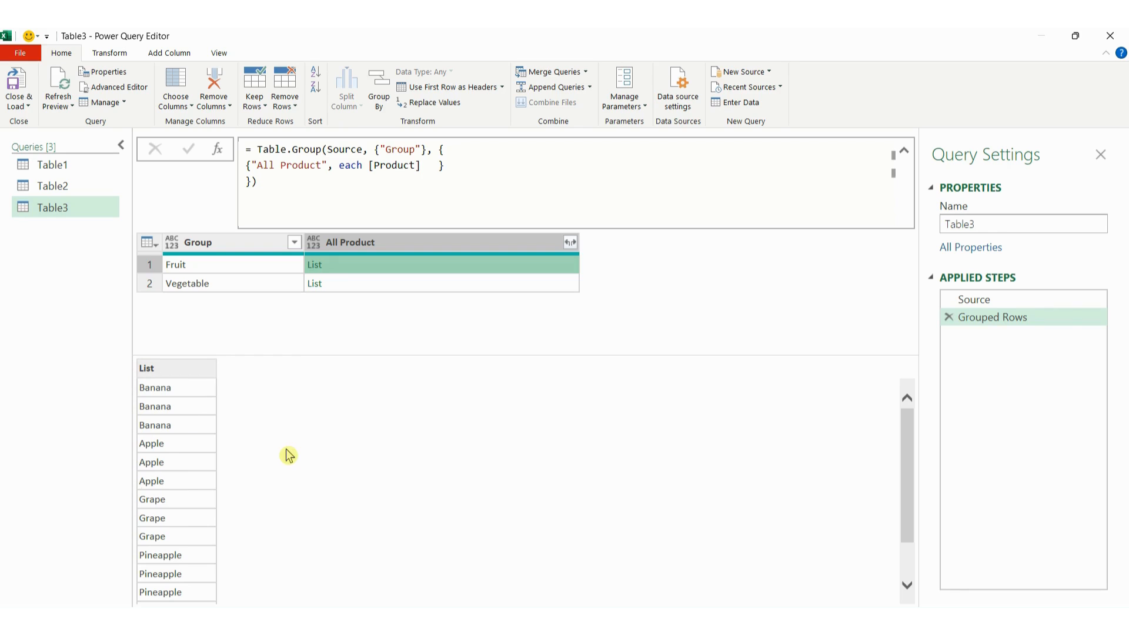
Step: Wrap [Product] in List.Distinct, apply the formula, and preview the Fruit row's list
{"action": "left_click", "coordinate": [371, 166]}
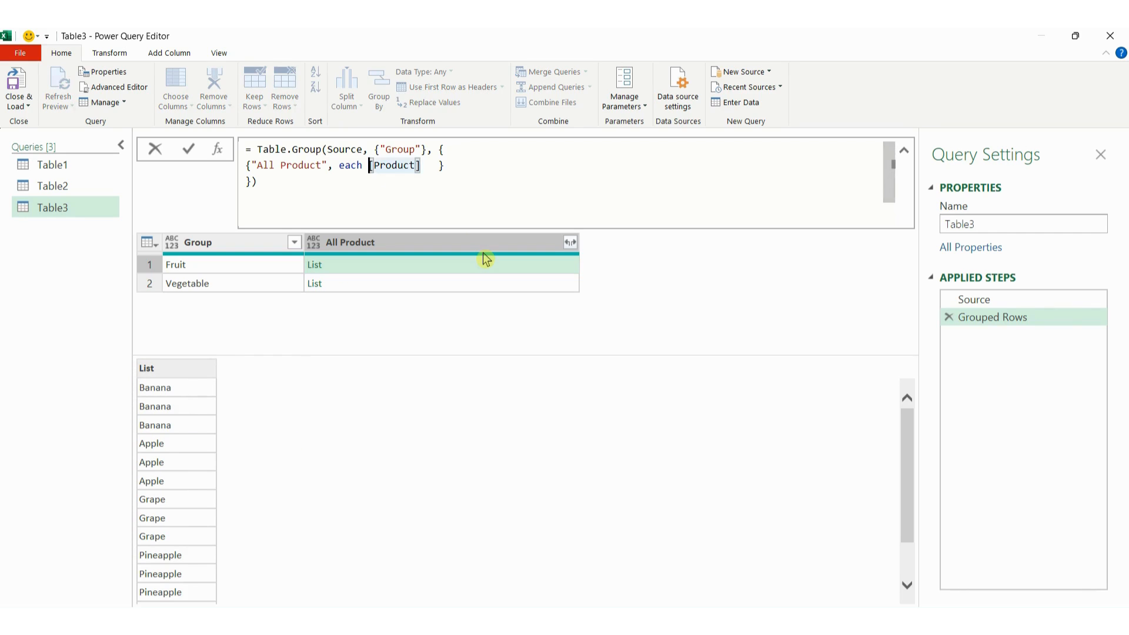
{"action": "type", "text": "List.Dis"}
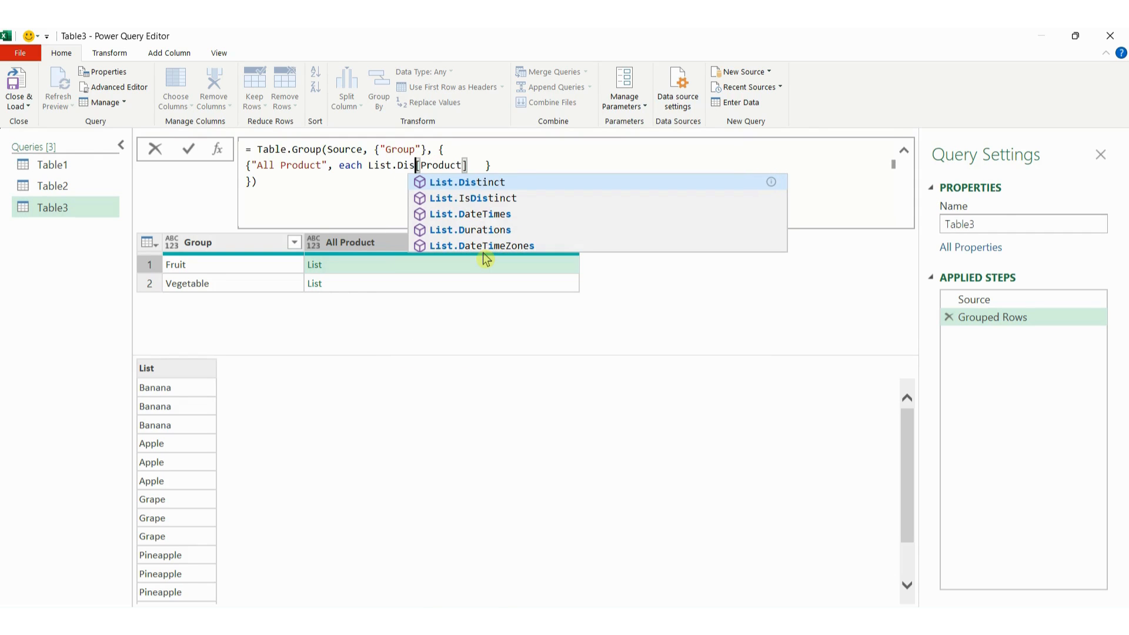
{"action": "type", "text": "tinct"}
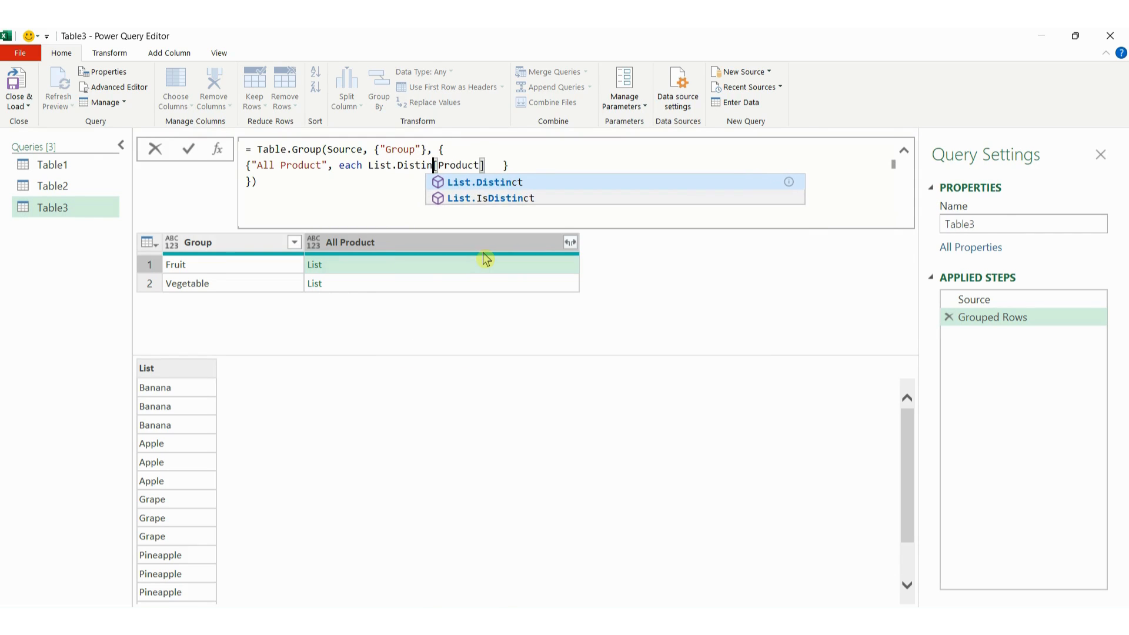
{"action": "type", "text": "("}
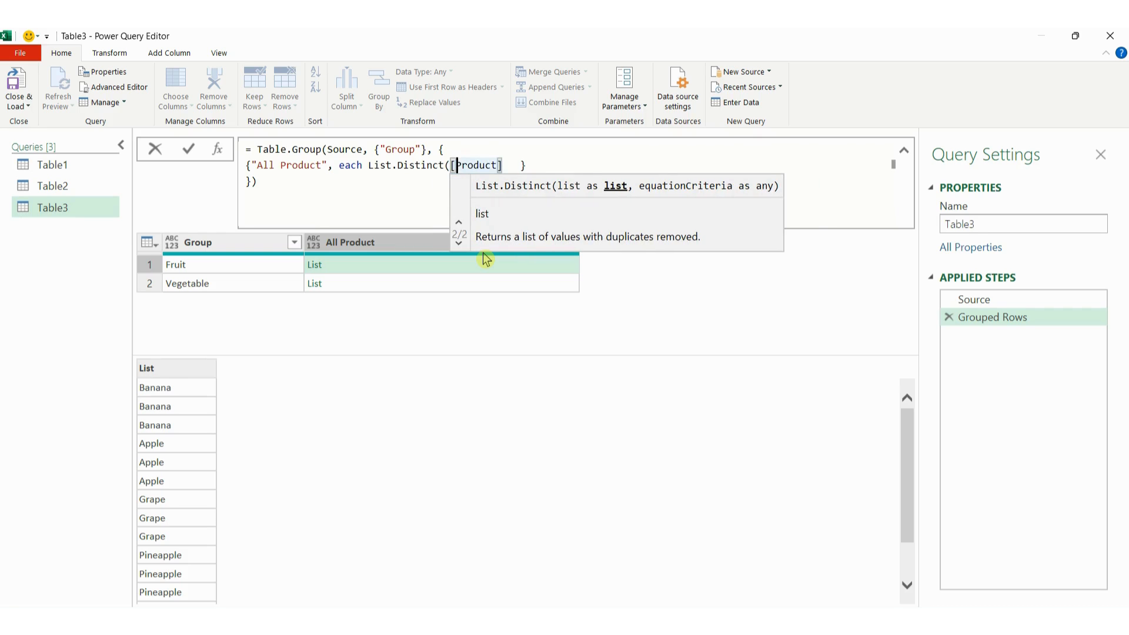
{"action": "key", "text": "Right"}
{"action": "key", "text": "Right"}
{"action": "key", "text": "Right"}
{"action": "key", "text": "Right"}
{"action": "key", "text": "Right"}
{"action": "key", "text": "Right"}
{"action": "key", "text": "Right"}
{"action": "key", "text": "Right"}
{"action": "key", "text": "Right"}
{"action": "type", "text": ")"}
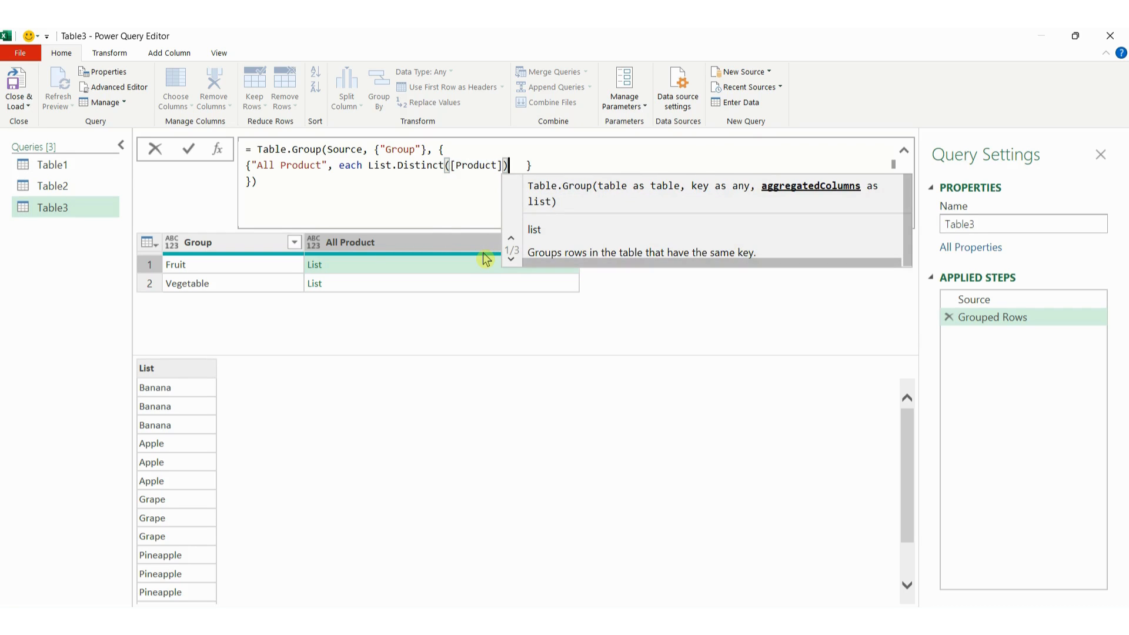
{"action": "left_click", "coordinate": [328, 211]}
{"action": "key", "text": "Return"}
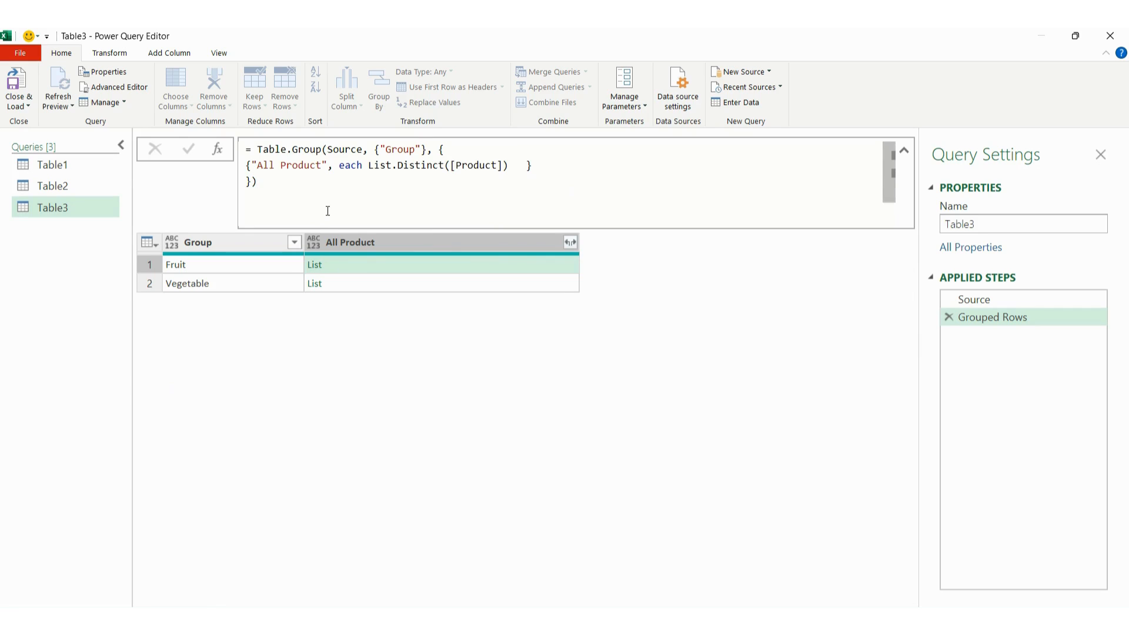
{"action": "left_click", "coordinate": [383, 267]}
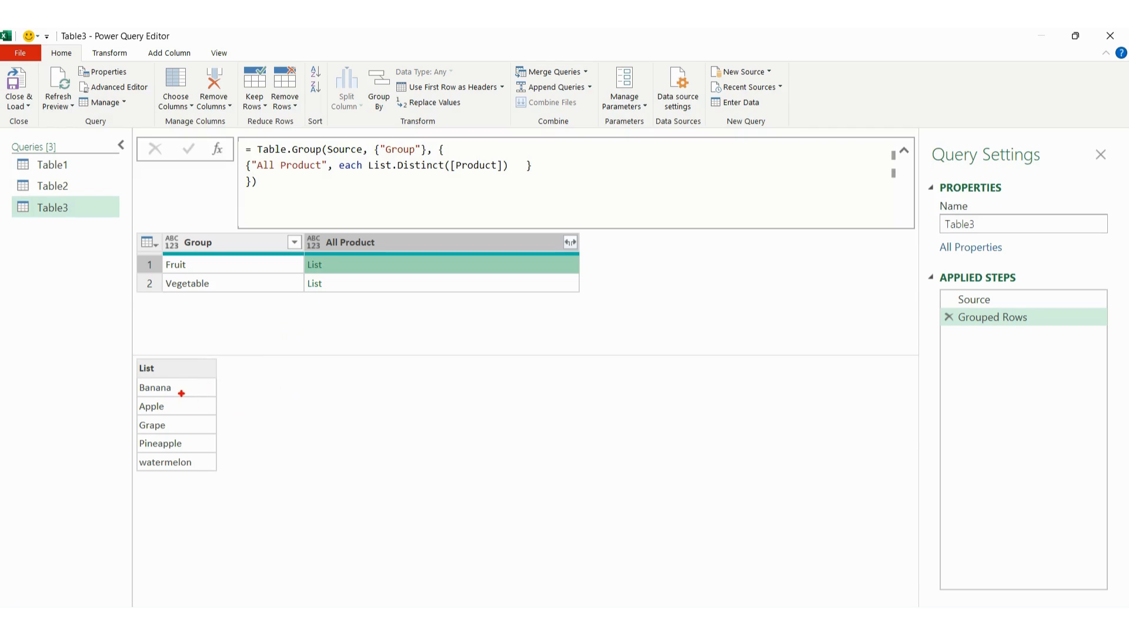
{"action": "mouse_move", "coordinate": [185, 387]}
{"action": "left_mouse_down"}
{"action": "mouse_move", "coordinate": [194, 382]}
{"action": "mouse_move", "coordinate": [189, 408]}
{"action": "mouse_move", "coordinate": [196, 401]}
{"action": "left_mouse_up"}
{"action": "key", "text": "Escape"}
Step: Wrap List.Distinct([Product]) in Text.Combine with ", " as the separator, and apply the formula
{"action": "left_click", "coordinate": [369, 166]}
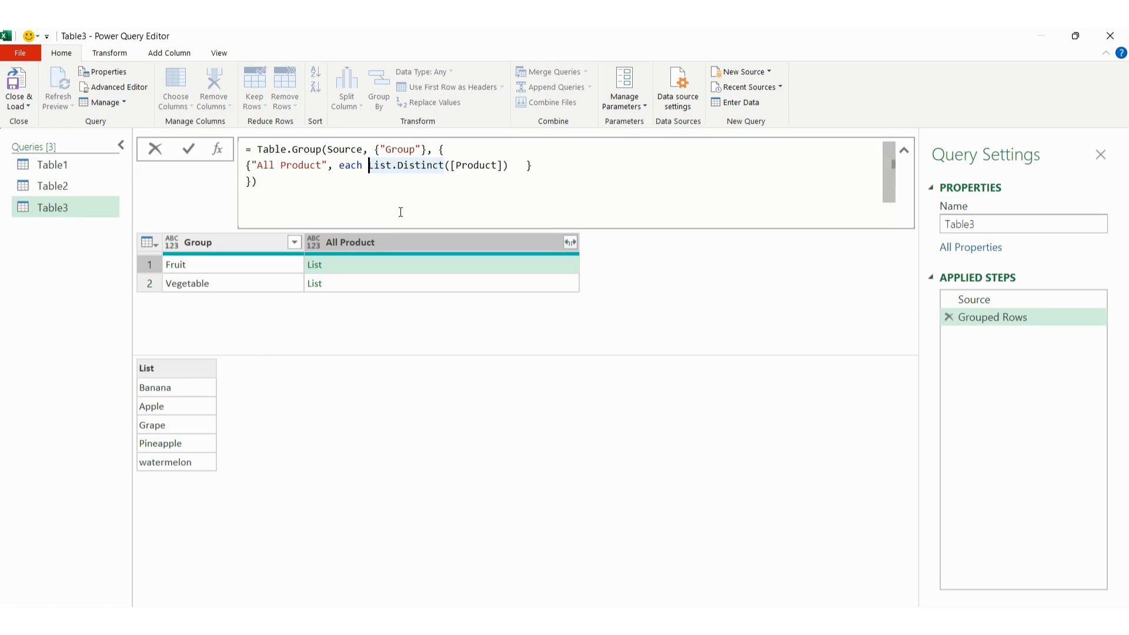
{"action": "type", "text": "Te"}
{"action": "type", "text": "xt.Combi"}
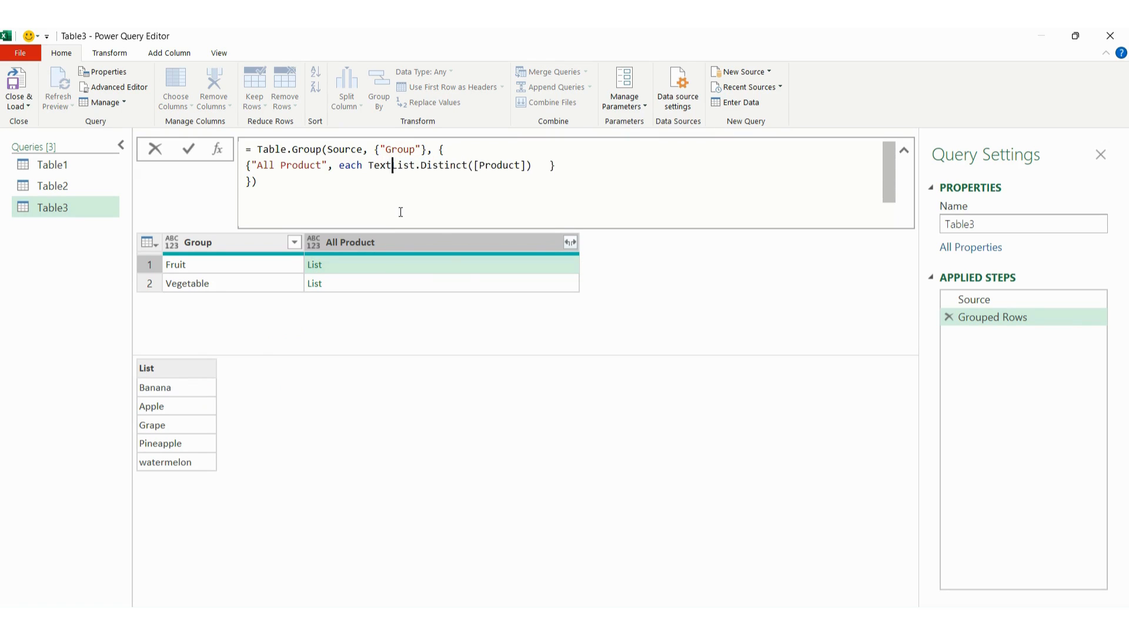
{"action": "type", "text": "ne("}
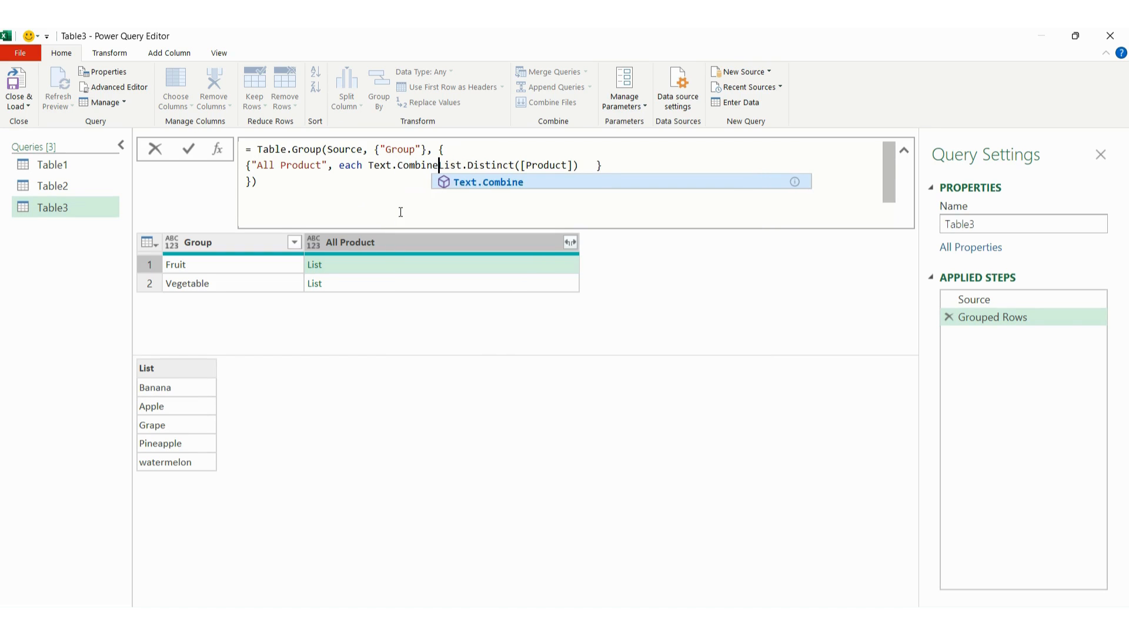
{"action": "left_click", "coordinate": [585, 165]}
{"action": "type", "text": ","}
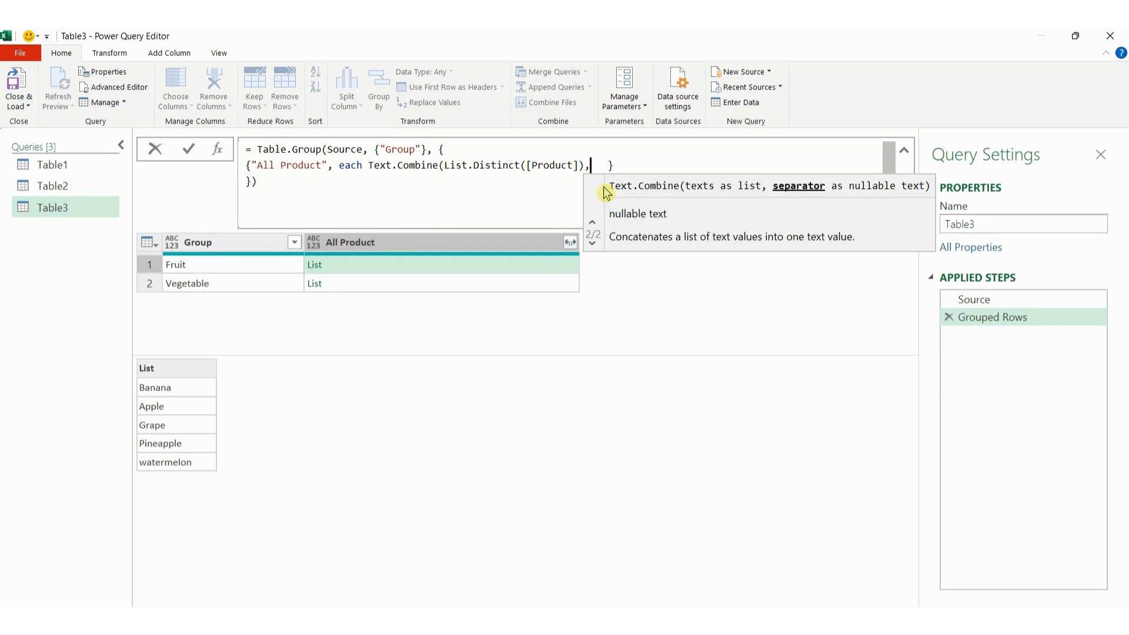
{"action": "type", "text": "\""}
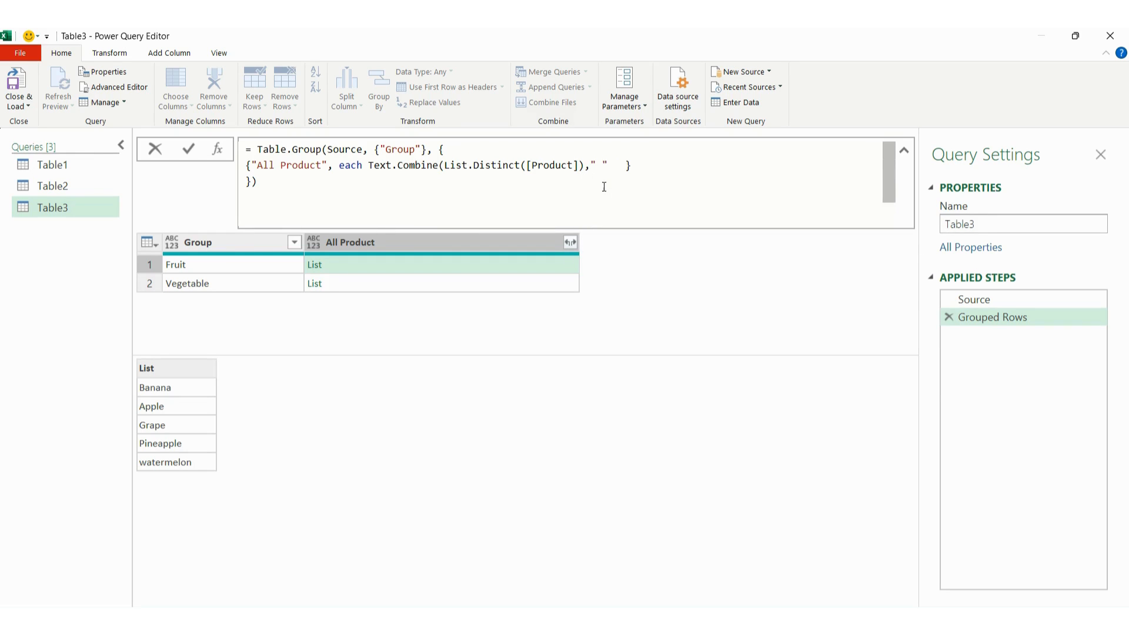
{"action": "key", "text": "BackSpace"}
{"action": "type", "text": ", \")"}
{"action": "key", "text": "Return"}
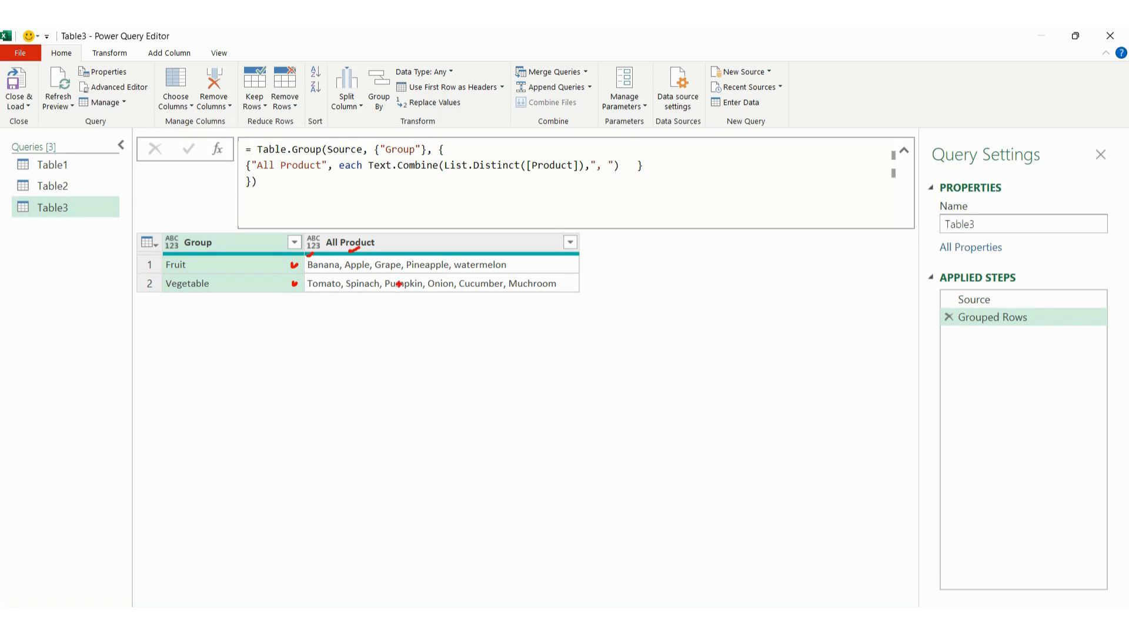
{"action": "key", "text": "Escape"}
Step: Set off List.Distinct([Product]) with spaces inside Text.Combine, wrap it in List.Sort, and apply the formula
{"action": "left_click", "coordinate": [444, 165]}
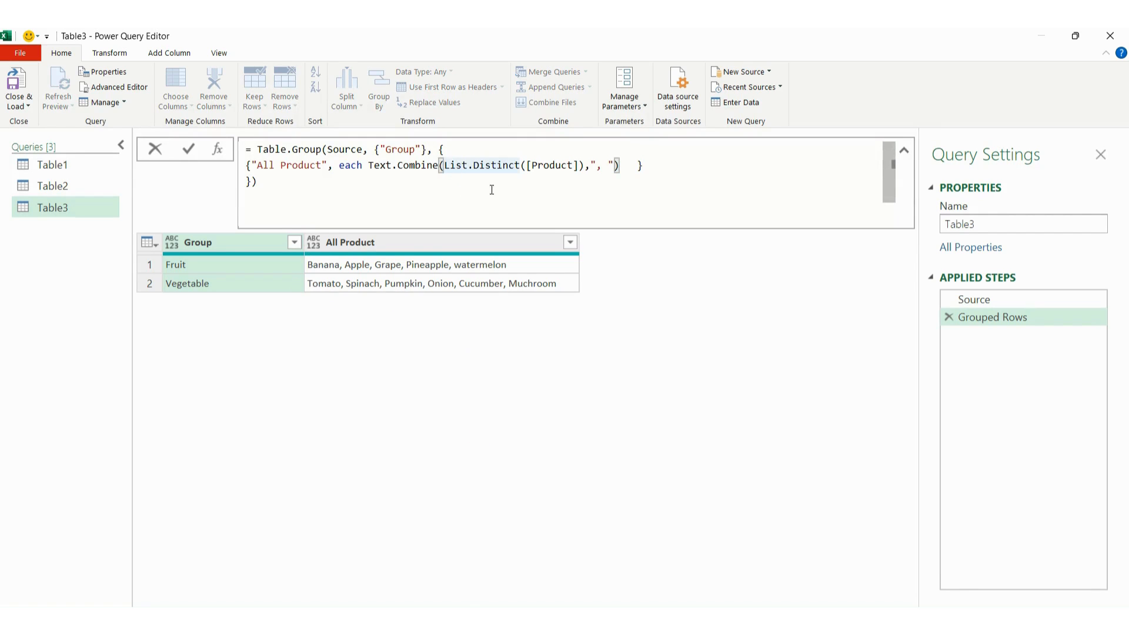
{"action": "left_click", "coordinate": [603, 165]}
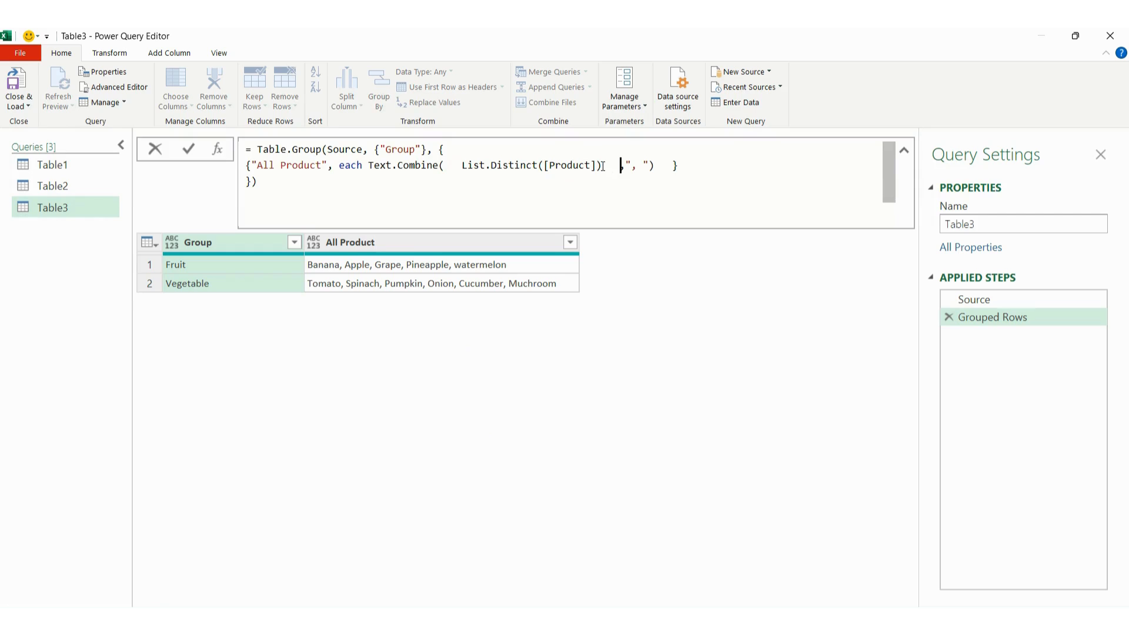
{"action": "left_click_drag", "start_coordinate": [603, 166], "coordinate": [462, 166]}
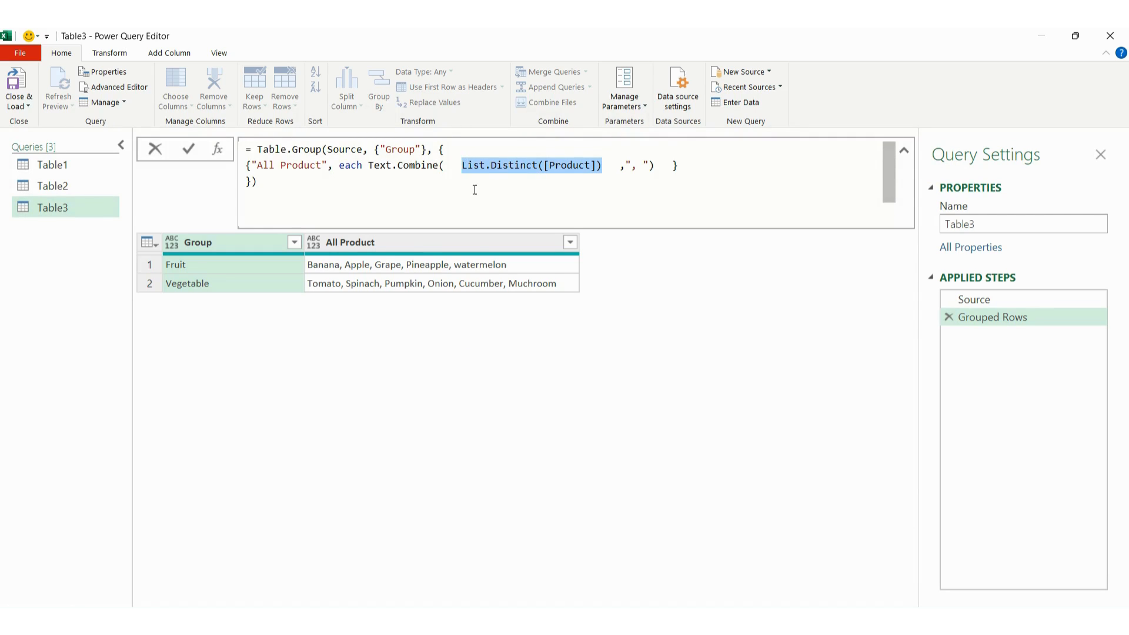
{"action": "key", "text": "Left"}
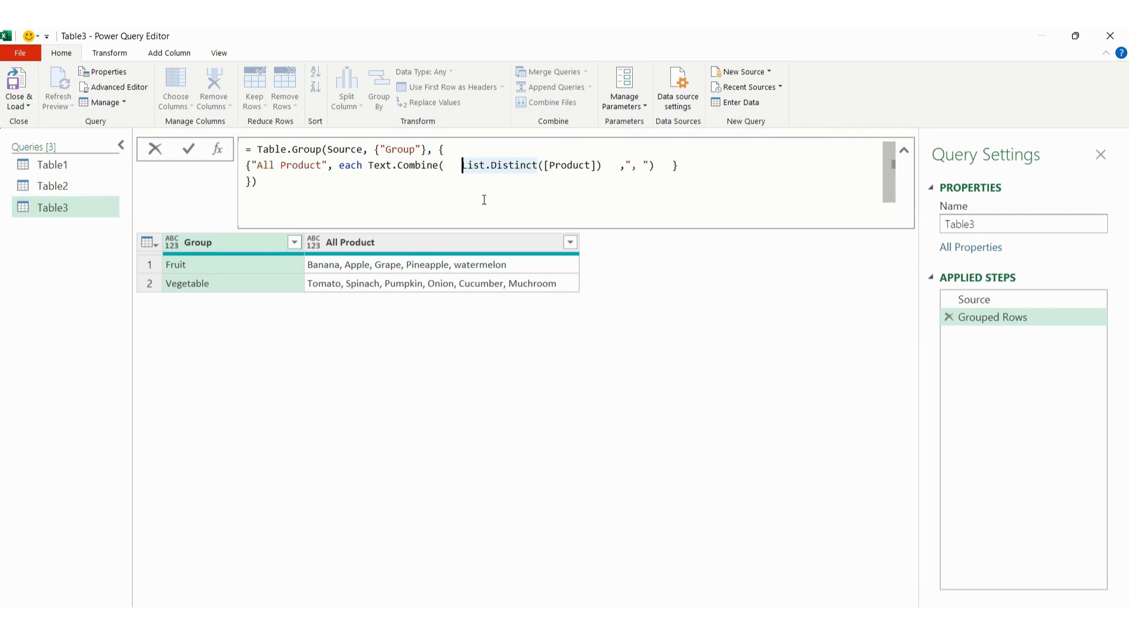
{"action": "type", "text": "List.S"}
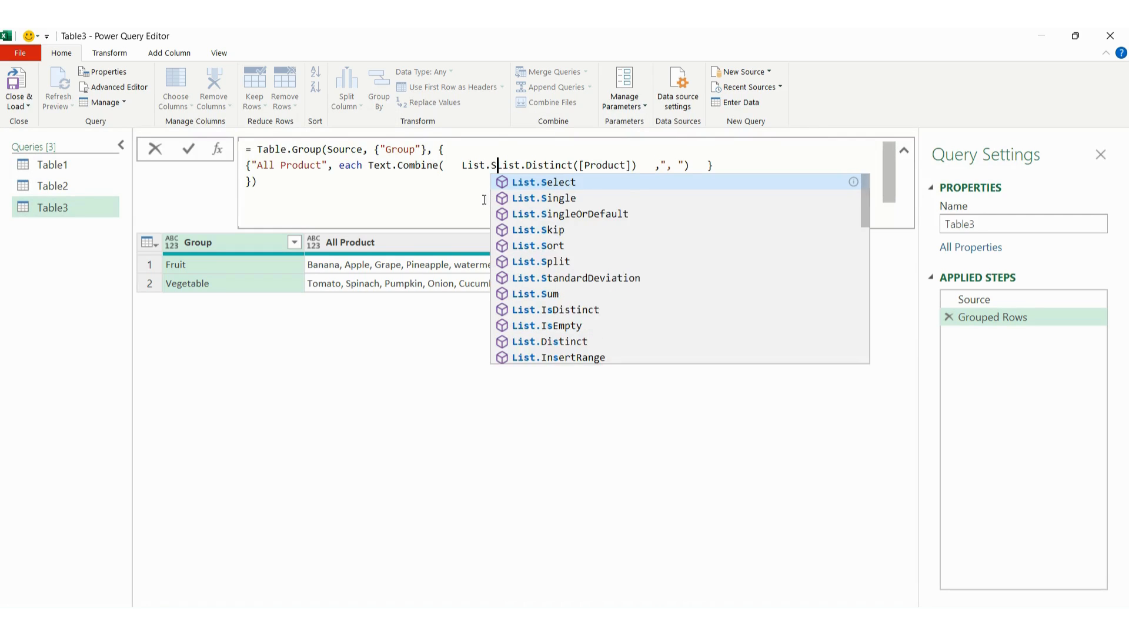
{"action": "type", "text": "ort("}
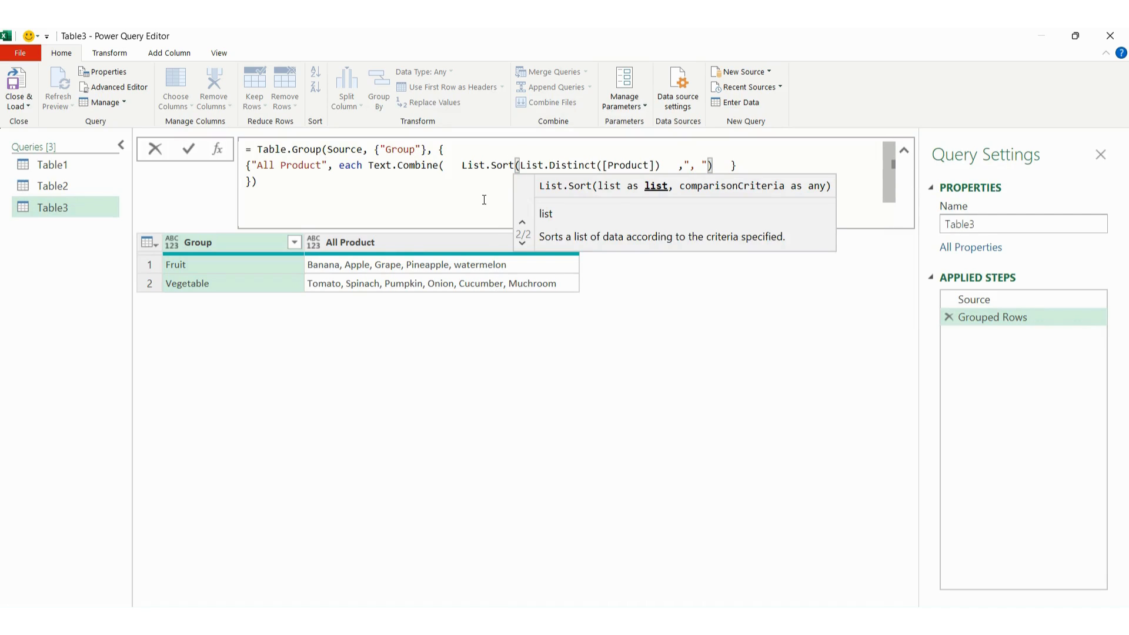
{"action": "left_click", "coordinate": [661, 165]}
{"action": "type", "text": ")"}
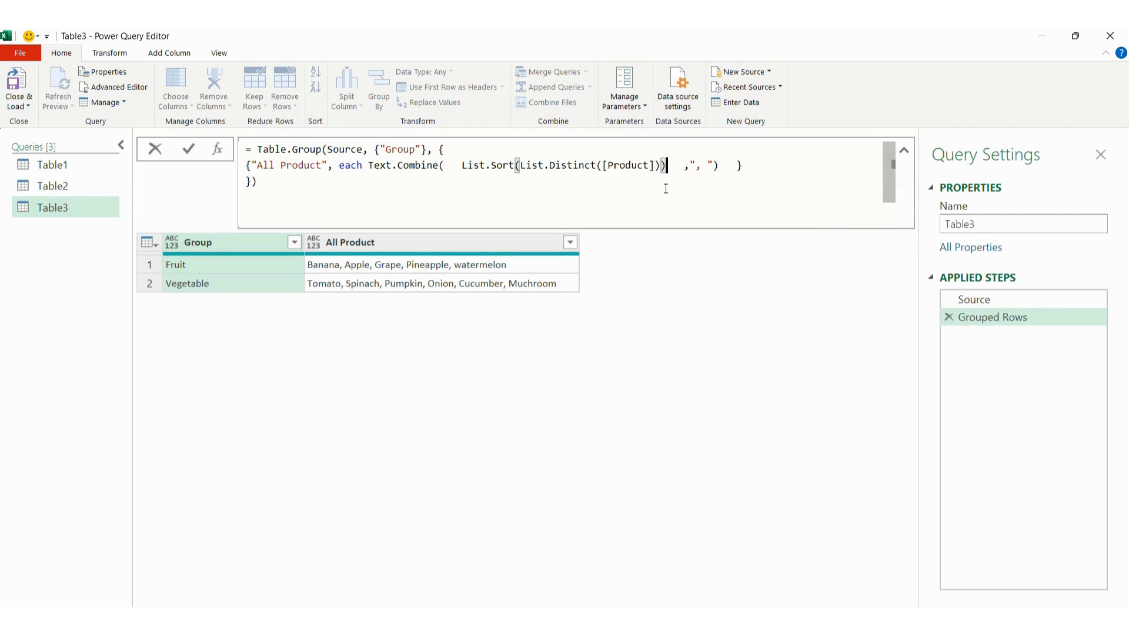
{"action": "left_click", "coordinate": [756, 216]}
{"action": "key", "text": "Return"}
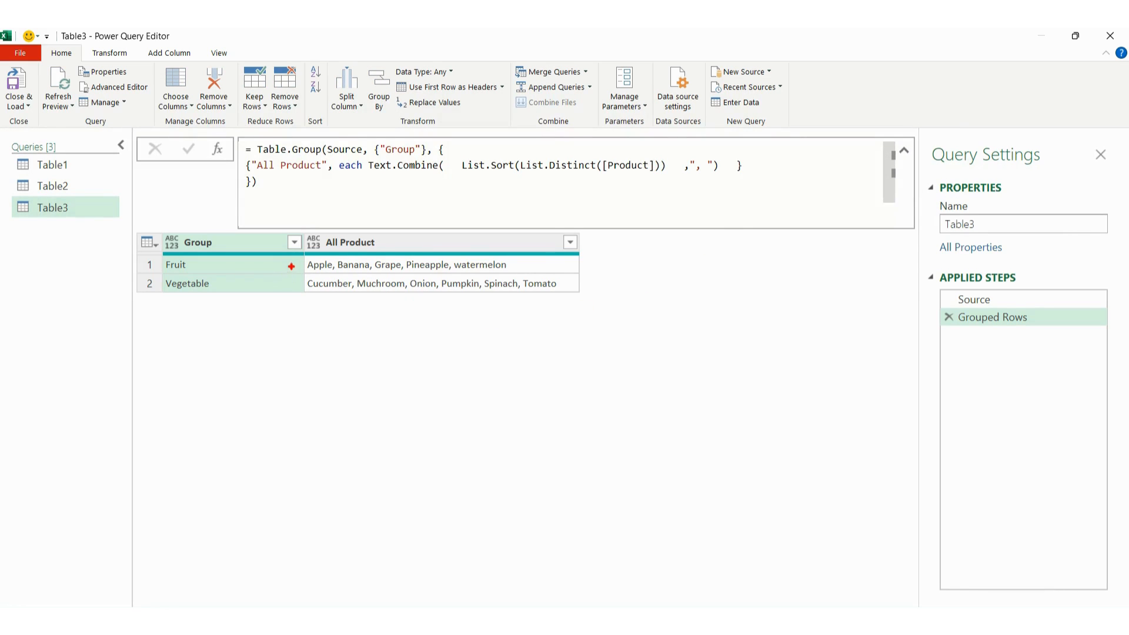
{"action": "left_click_drag", "start_coordinate": [303, 265], "coordinate": [292, 284]}
{"action": "key", "text": "Escape"}
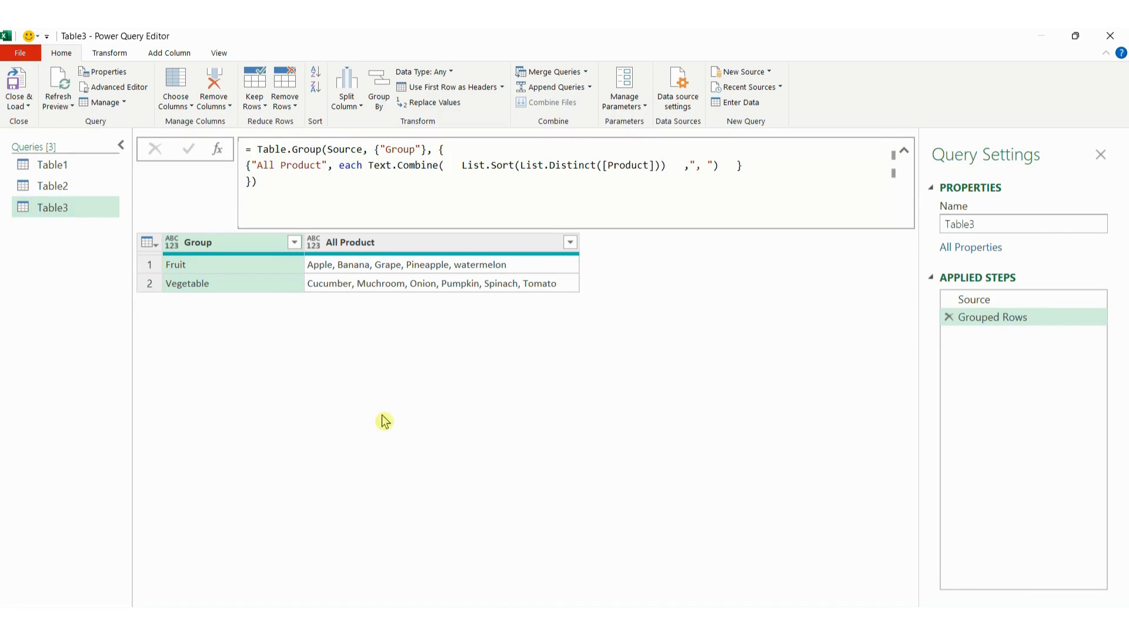